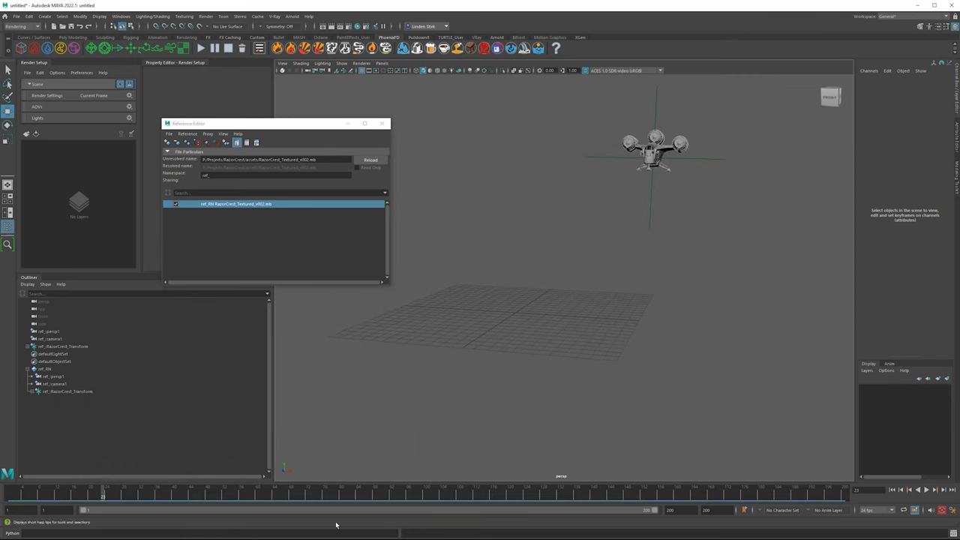
pyautogui.hotkey('alt', 'v')
pyautogui.click(481, 223)
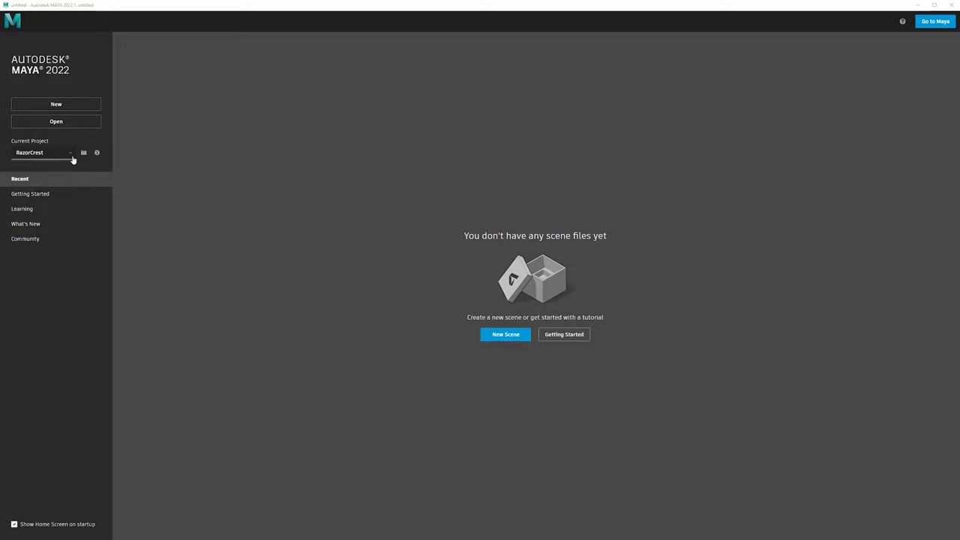
# Enter the main workspace and open the scene RazorCrest_v002.mb from the RazorCrest project's scenes folder.
pyautogui.click(936, 21)
pyautogui.click(17, 16)
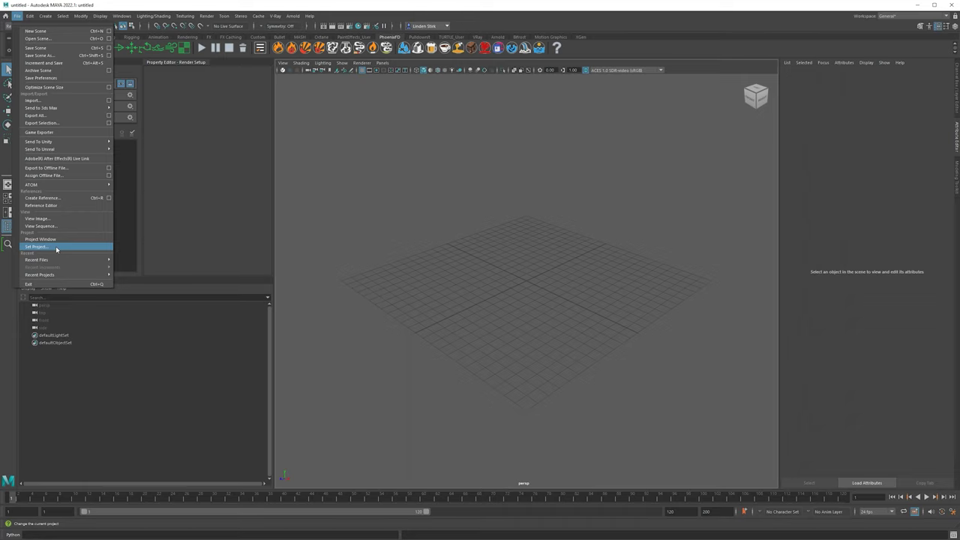
pyautogui.click(446, 245)
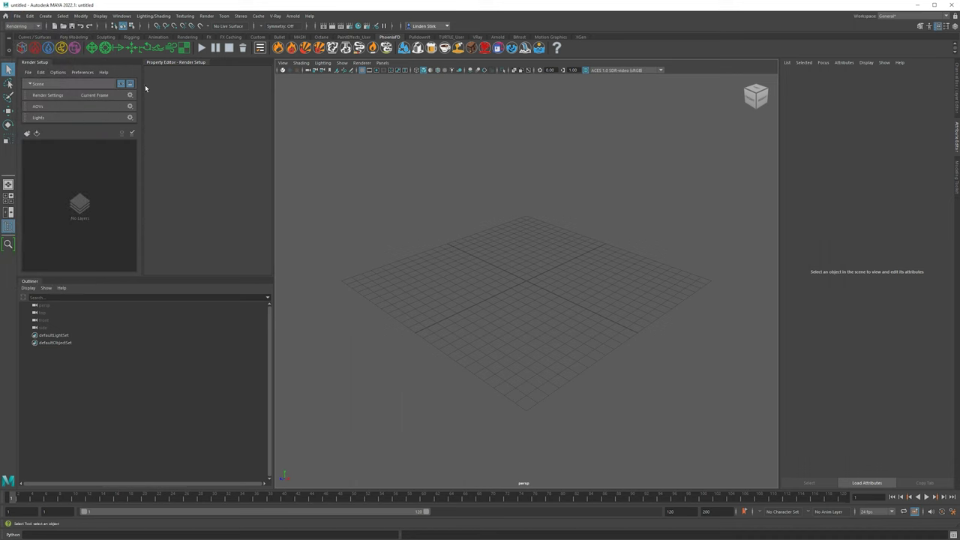
pyautogui.click(63, 26)
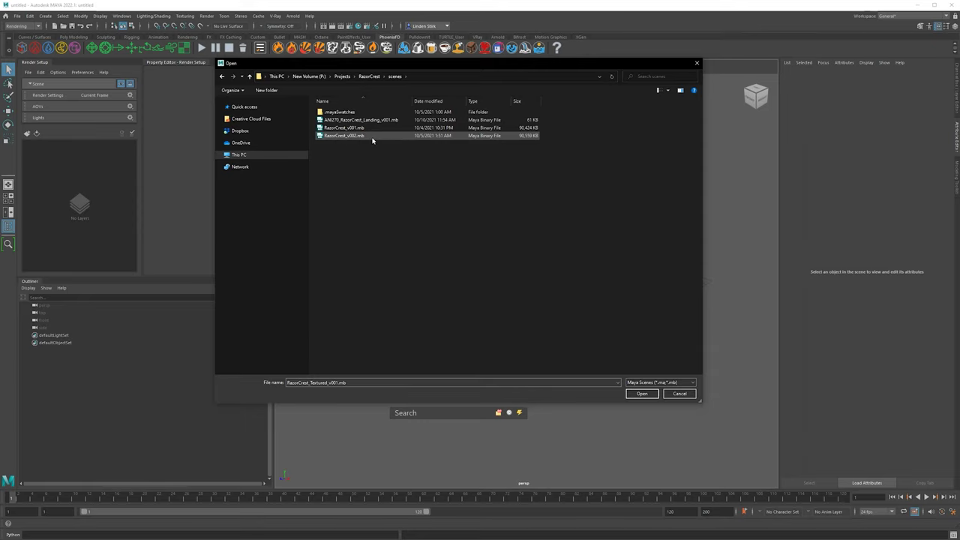
pyautogui.doubleClick(352, 135)
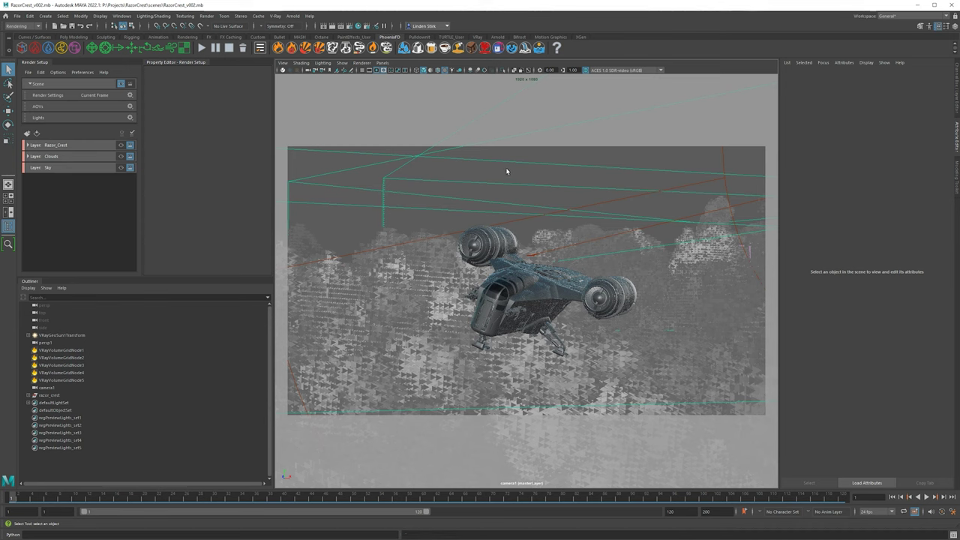
# Change the view from camera1 to the persp camera and show it as a single full-size viewport.
pyautogui.press('space')
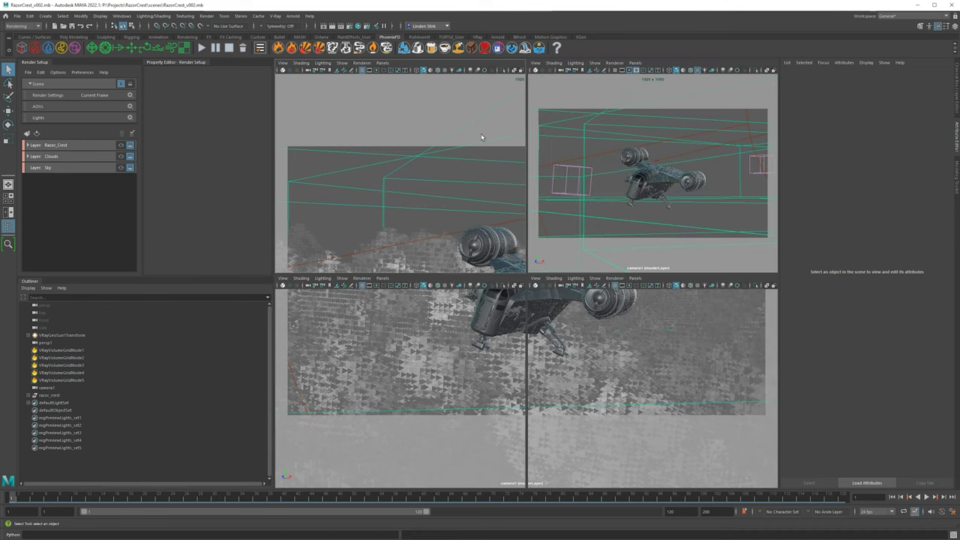
pyautogui.click(311, 71)
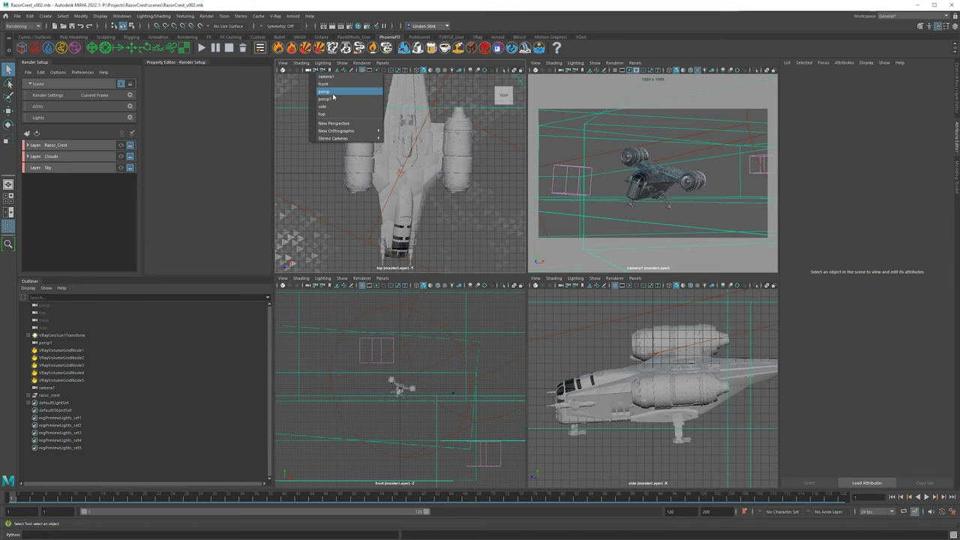
pyautogui.click(330, 92)
pyautogui.press('space')
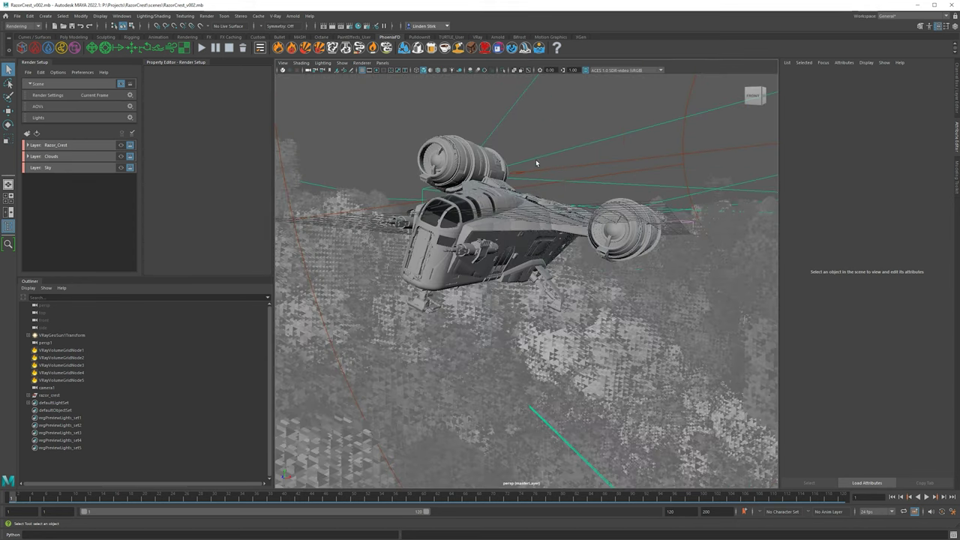
# Delete the five cloud volumes, VRayVolumeGridNode1 through VRayVolumeGridNode5, from the scene.
pyautogui.scroll(-6, 536, 159)
pyautogui.moveTo(560, 173)
pyautogui.keyDown('alt'); pyautogui.mouseDown()
pyautogui.moveTo(552, 173)
pyautogui.moveTo(570, 180)
pyautogui.mouseUp(); pyautogui.keyUp('alt')
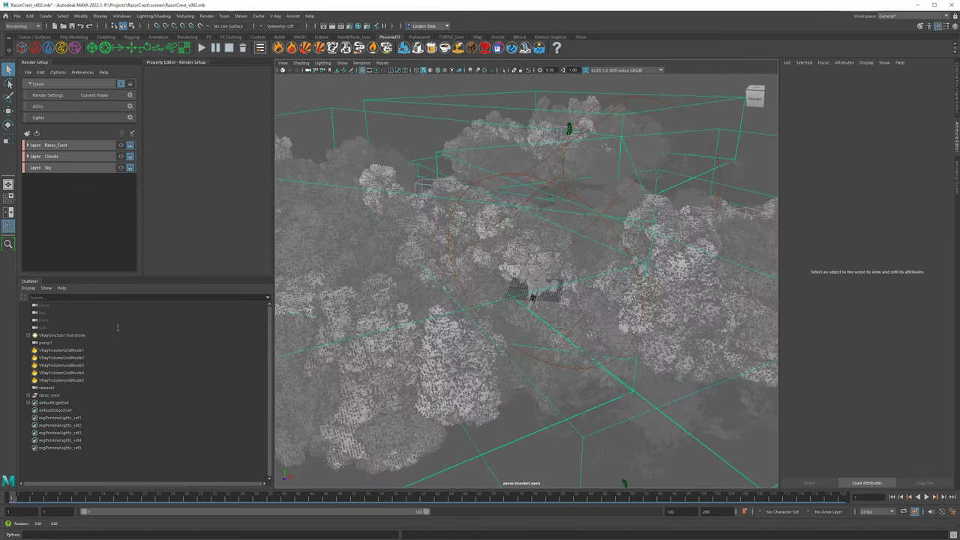
pyautogui.click(66, 350)
pyautogui.keyDown('shift'); pyautogui.click(69, 380); pyautogui.keyUp('shift')
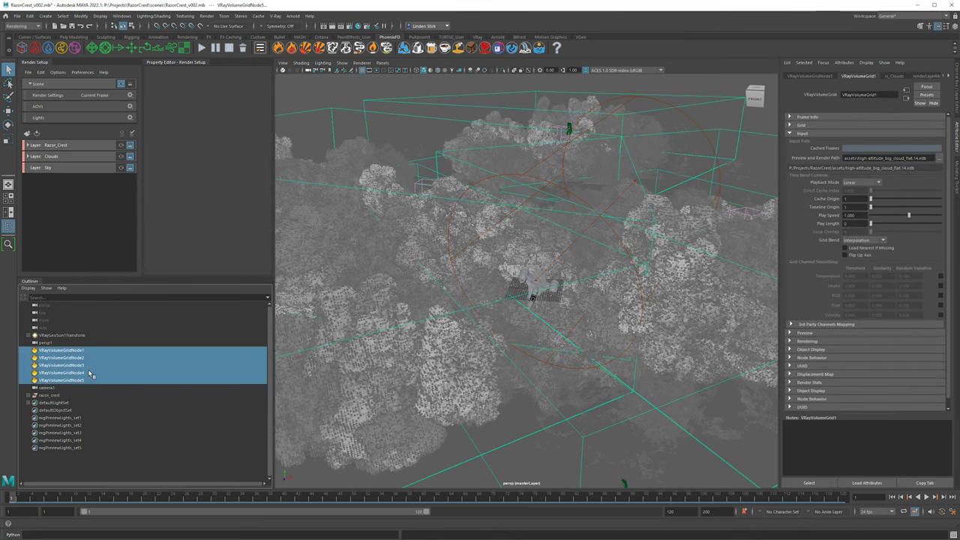
pyautogui.press('Delete')
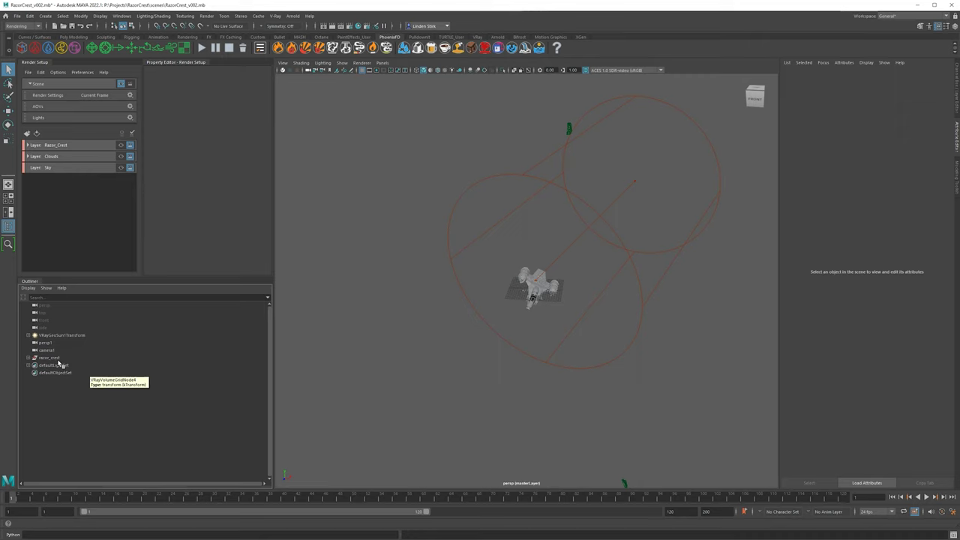
# Set the razor_crest group's Z rotation to 0 and check its remaining translate, rotate and scale values.
pyautogui.click(63, 359)
pyautogui.click(850, 134)
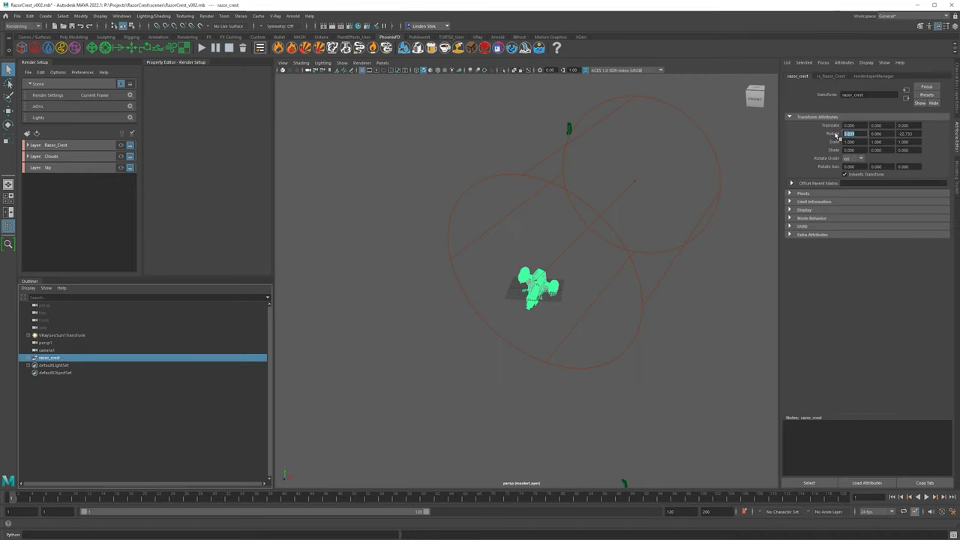
pyautogui.press('Tab')
pyautogui.press('Tab')
pyautogui.write('0')
pyautogui.press('Return')
pyautogui.click(850, 126)
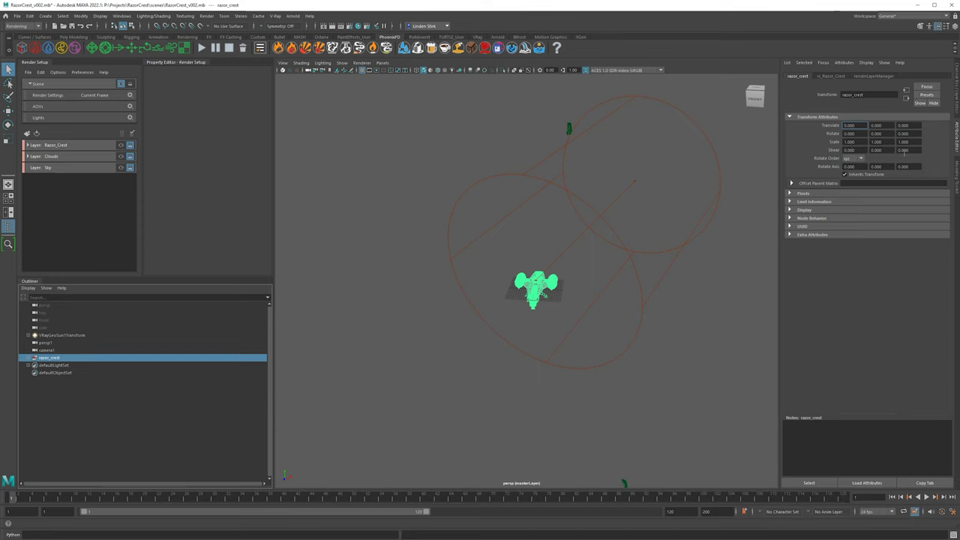
pyautogui.keyDown('alt'); pyautogui.moveTo(691, 258); pyautogui.dragTo(863, 143); pyautogui.keyUp('alt')
pyautogui.click(958, 81)
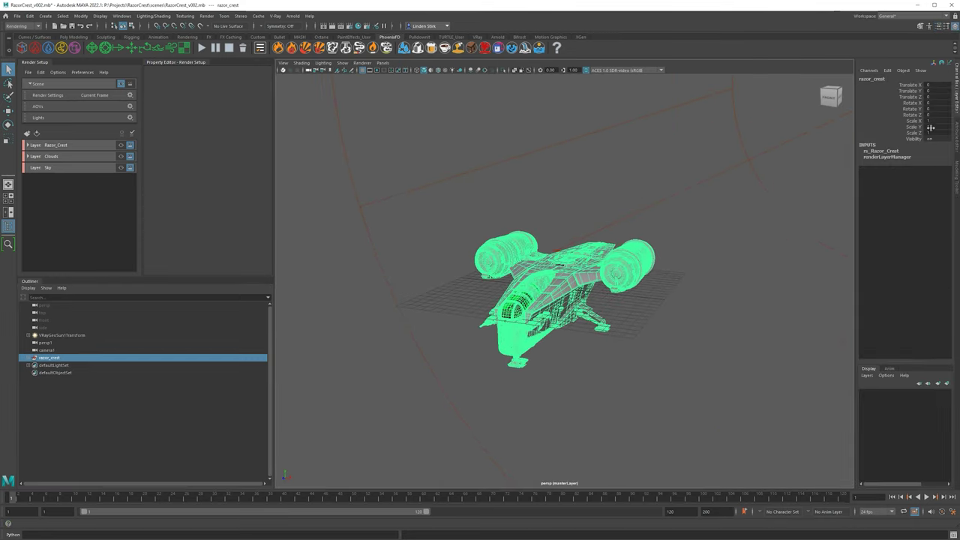
pyautogui.click(958, 139)
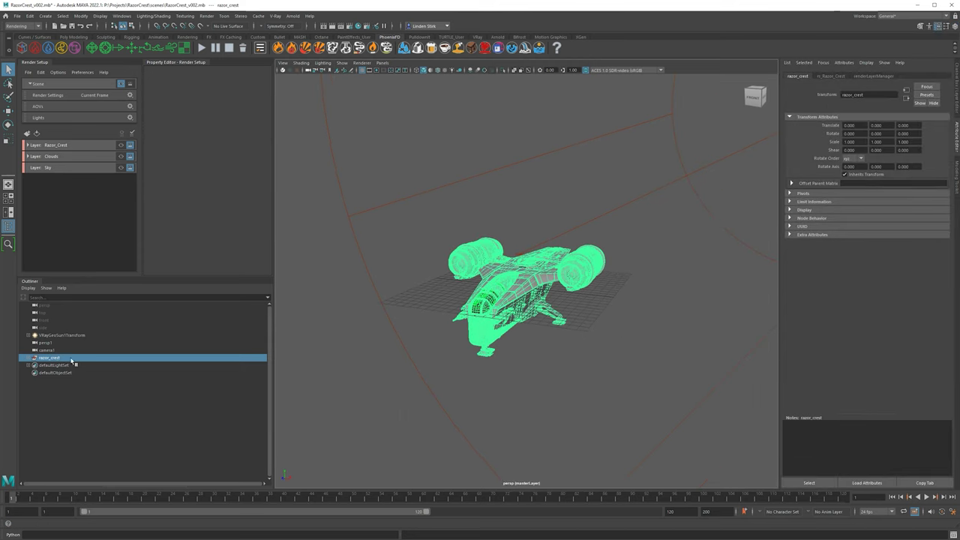
# Inspect the contents of the razor_crest group, ungroup it into separate ship parts, and clear the selection.
pyautogui.click(29, 358)
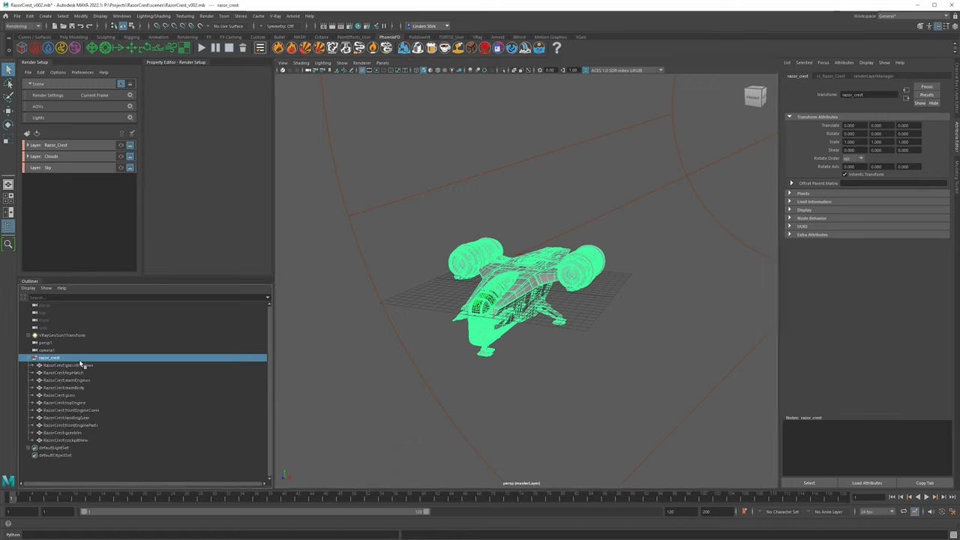
pyautogui.click(28, 359)
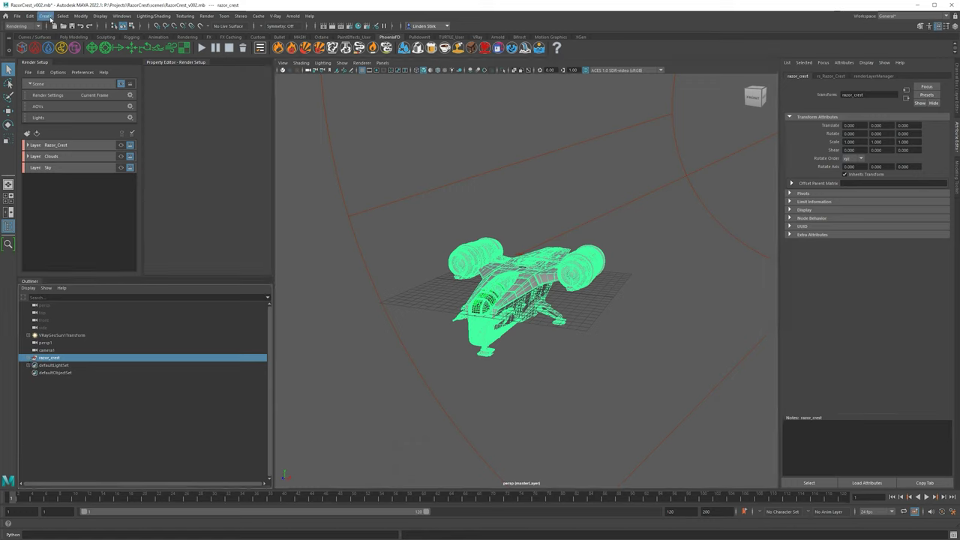
pyautogui.click(29, 16)
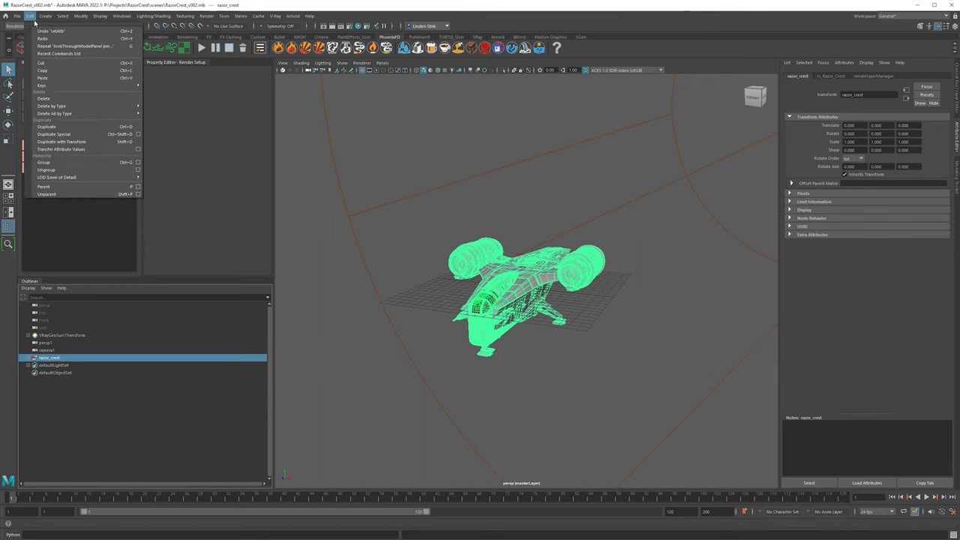
pyautogui.click(80, 172)
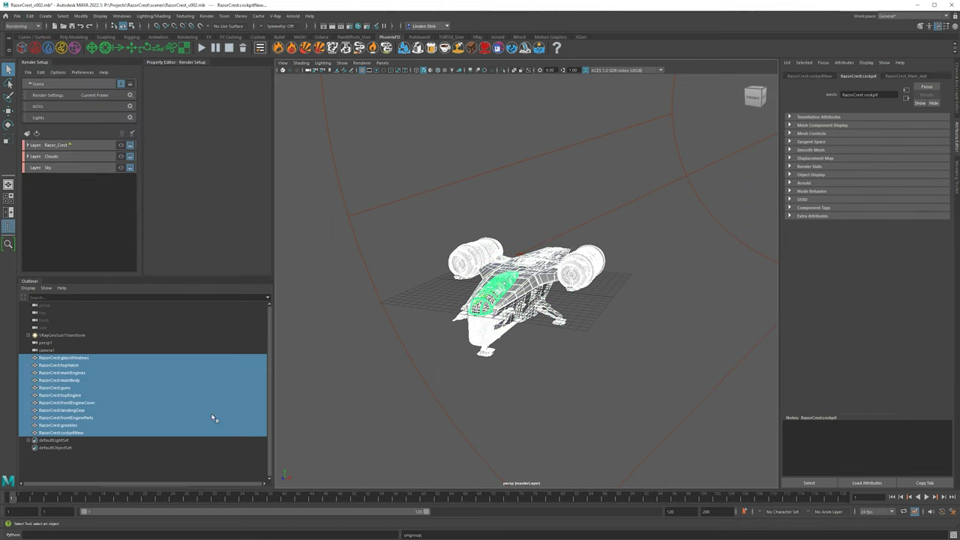
pyautogui.click(409, 414)
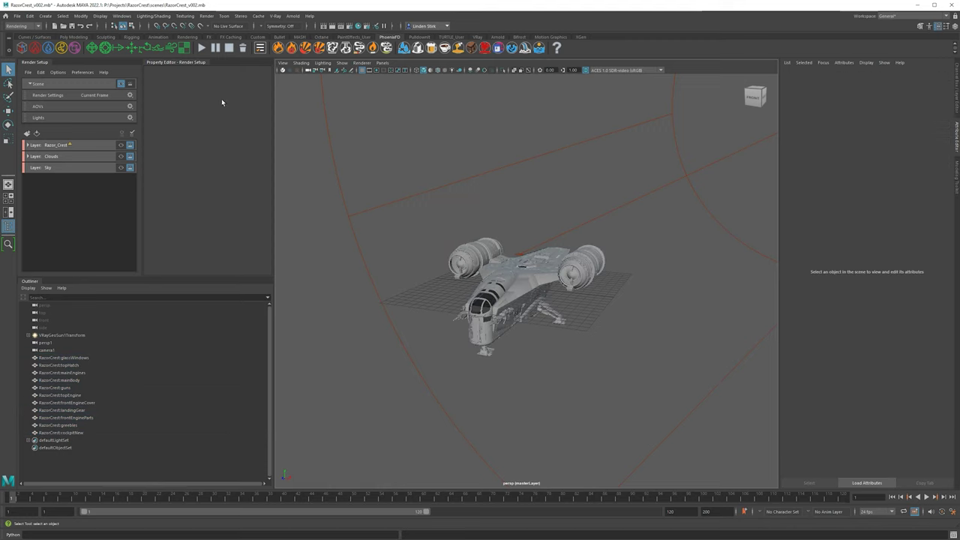
# Create a locator at the origin and scale it up uniformly until its arms extend beyond the ship.
pyautogui.click(45, 16)
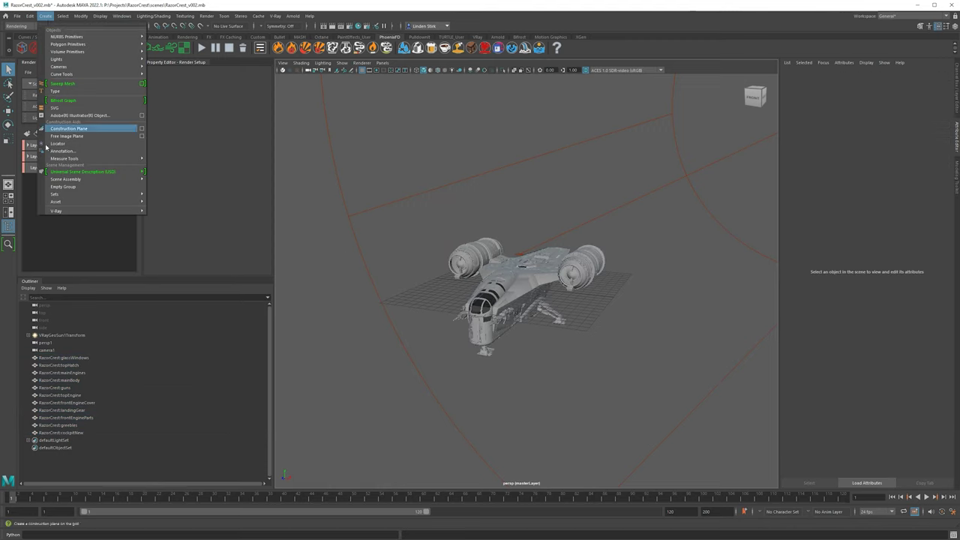
pyautogui.click(58, 143)
pyautogui.press('r')
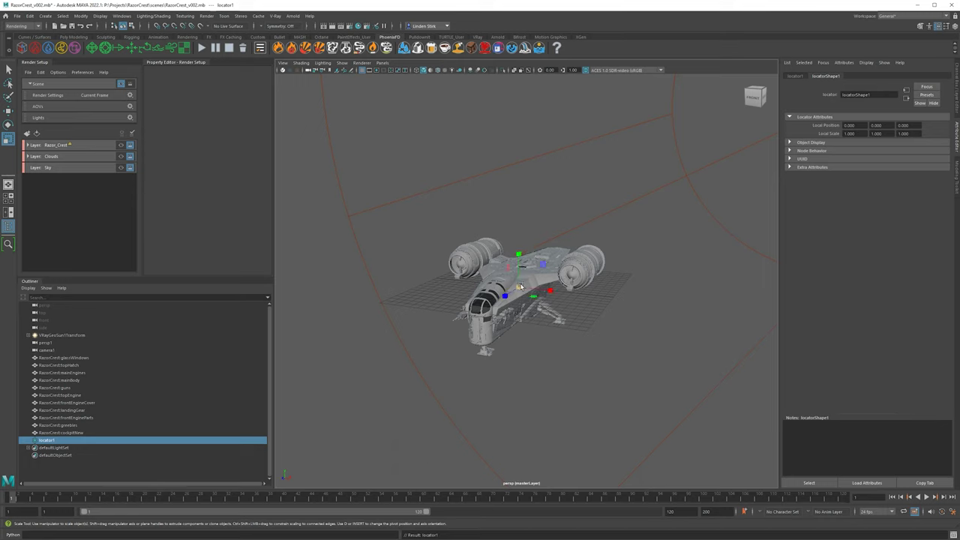
pyautogui.moveTo(519, 287); pyautogui.dragTo(388, 372)
# Move the locator straight down on the Y axis so it is centred within the lower ship body.
pyautogui.keyDown('alt'); pyautogui.moveTo(637, 217); pyautogui.dragTo(525, 176); pyautogui.keyUp('alt')
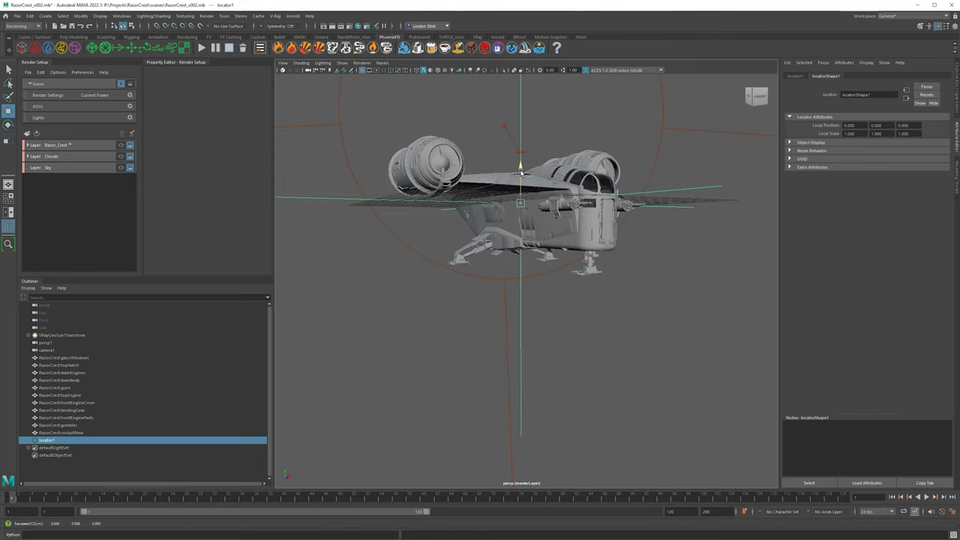
pyautogui.moveTo(521, 173); pyautogui.dragTo(529, 204)
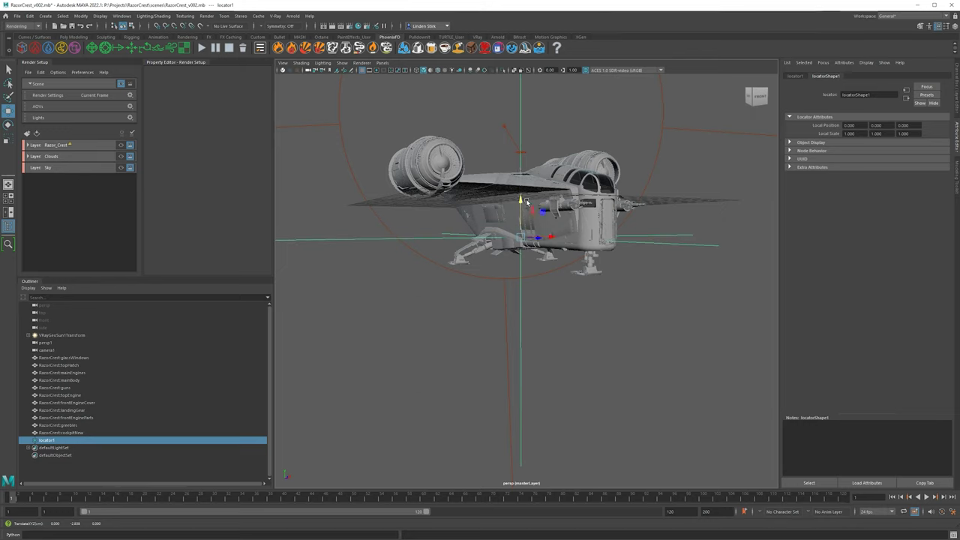
pyautogui.moveTo(520, 210); pyautogui.dragTo(319, 340)
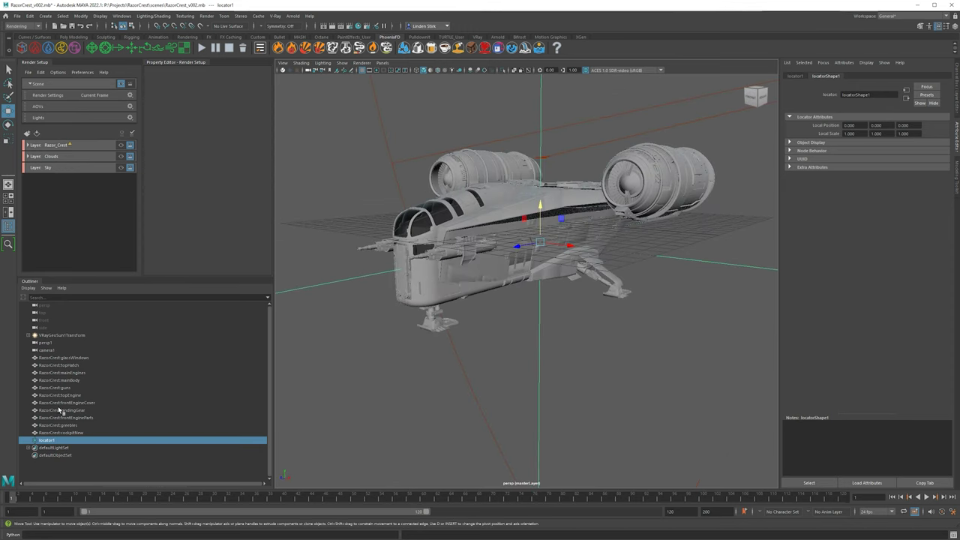
# Parent all the RazorCrest parts, from glassWindows to cockpitNew, under the locator and expand its hierarchy.
pyautogui.click(51, 359)
pyautogui.keyDown('shift'); pyautogui.click(66, 433); pyautogui.keyUp('shift')
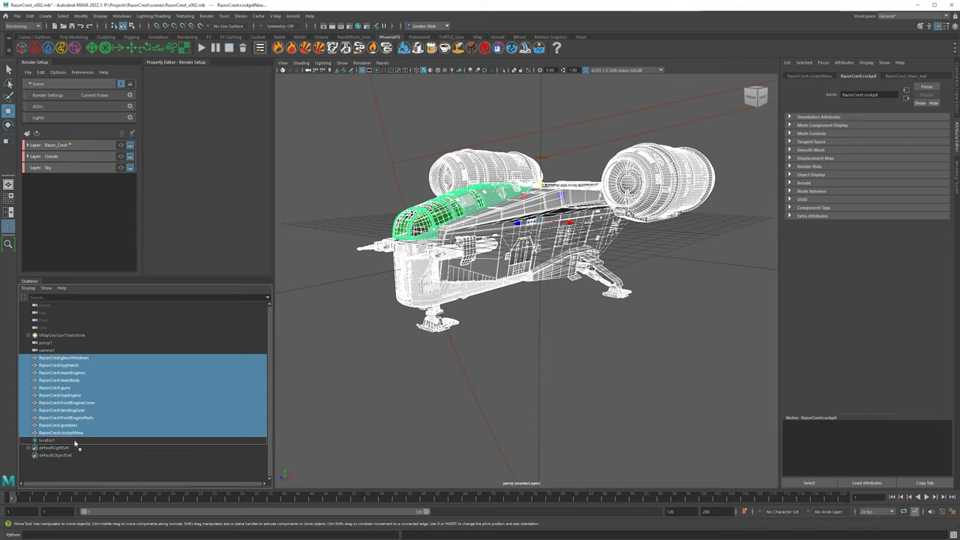
pyautogui.moveTo(75, 445); pyautogui.dragTo(72, 442, button='middle')
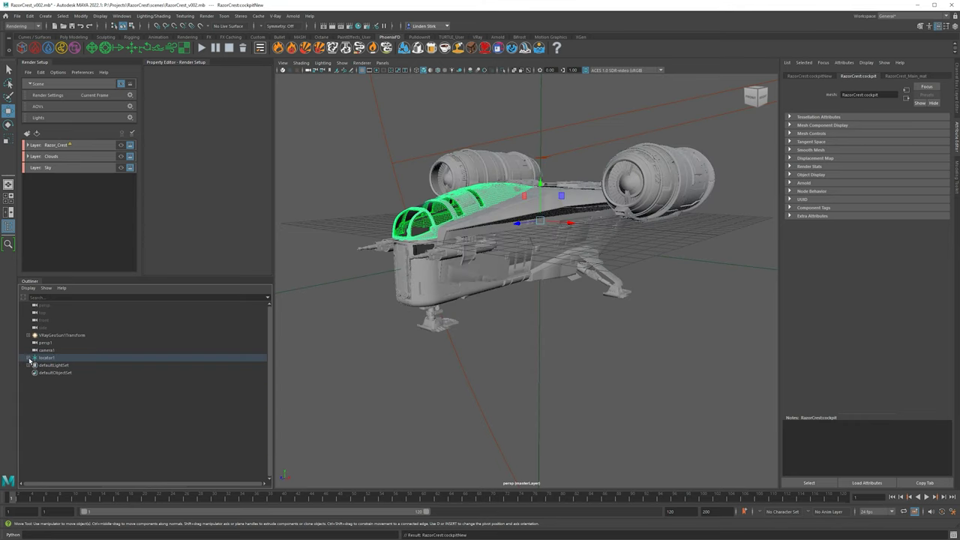
pyautogui.click(28, 359)
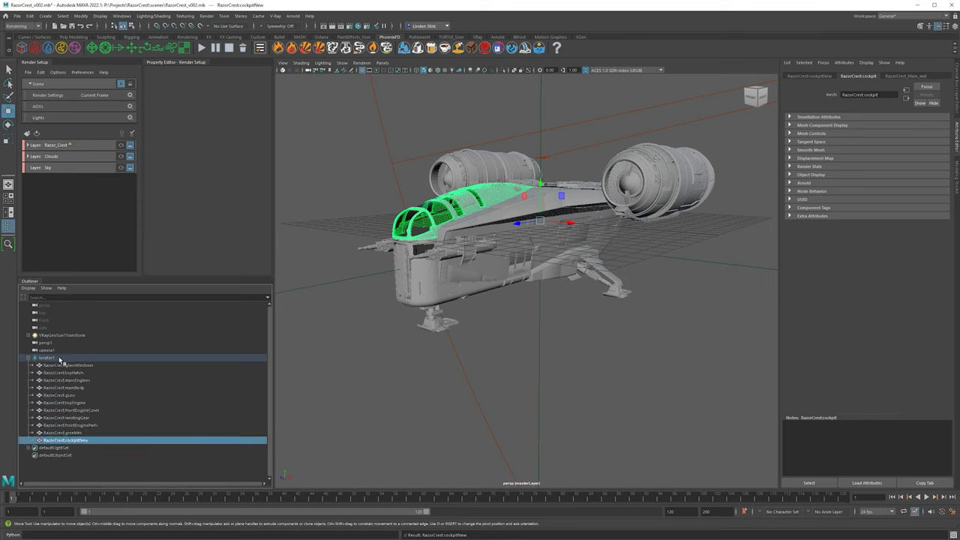
# Rename the ship's parent locator as RazorCrest_Transform.
pyautogui.click(46, 358)
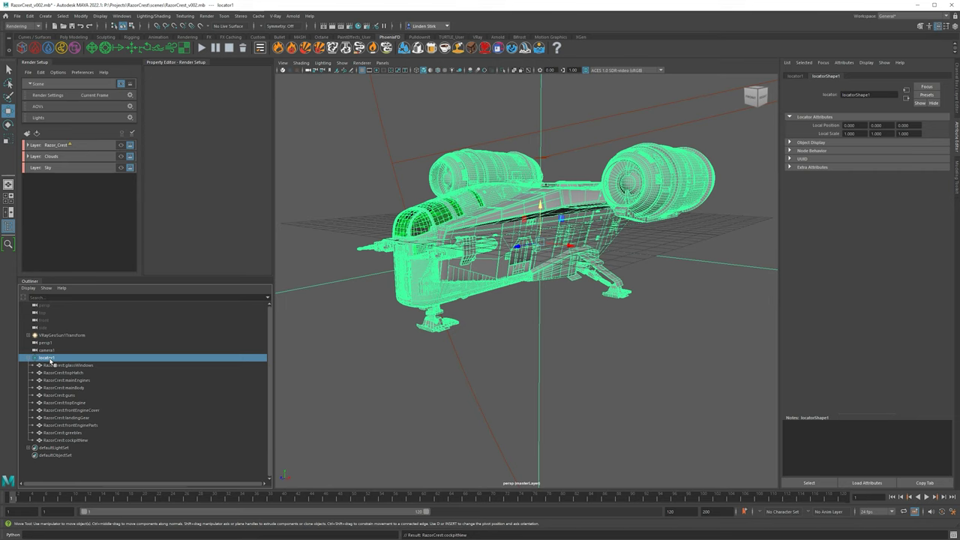
pyautogui.doubleClick(50, 358)
pyautogui.write('Razo')
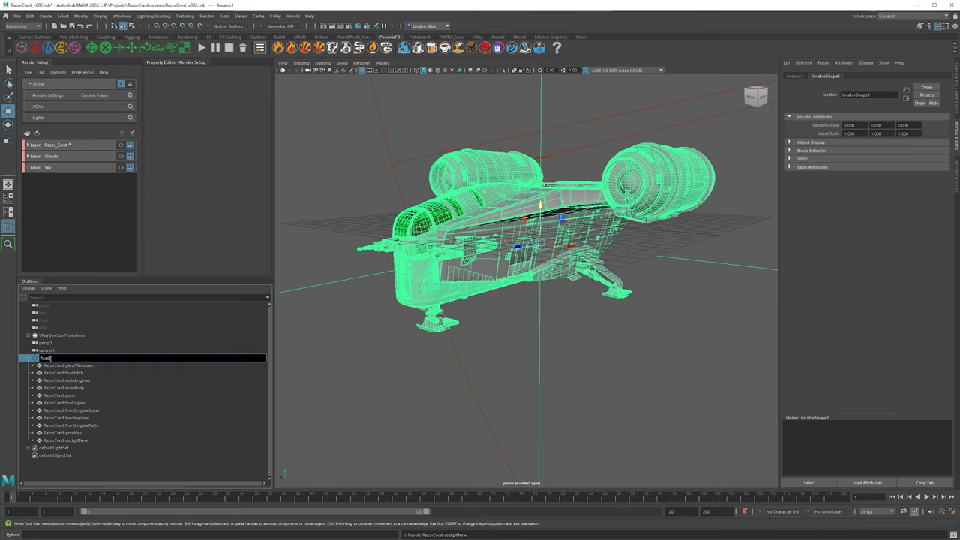
pyautogui.write('rCrest_Transform')
pyautogui.press('Return')
# Try rotating the whole ship with the RazorCrest_Transform locator, then deselect it.
pyautogui.scroll(-2, 540, 270)
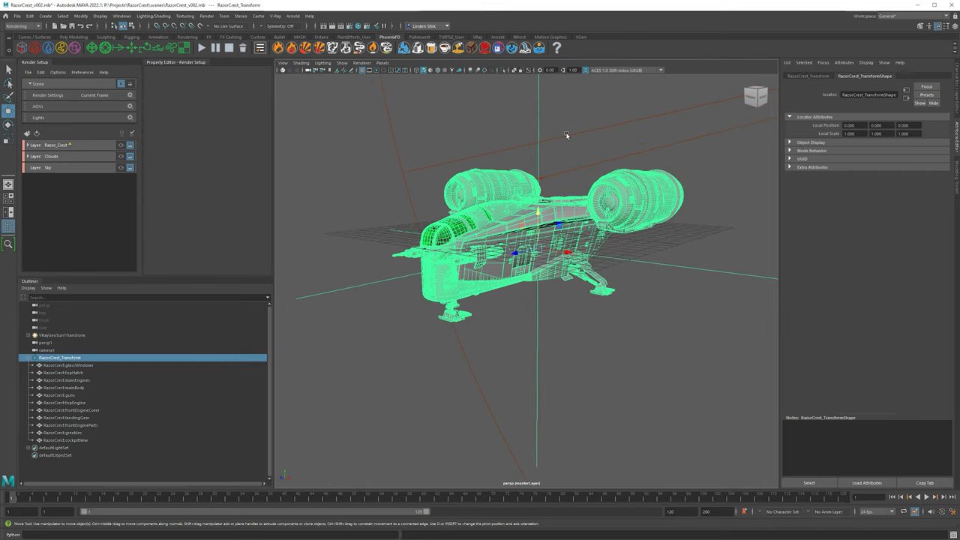
pyautogui.press('e')
pyautogui.moveTo(558, 226); pyautogui.dragTo(514, 178)
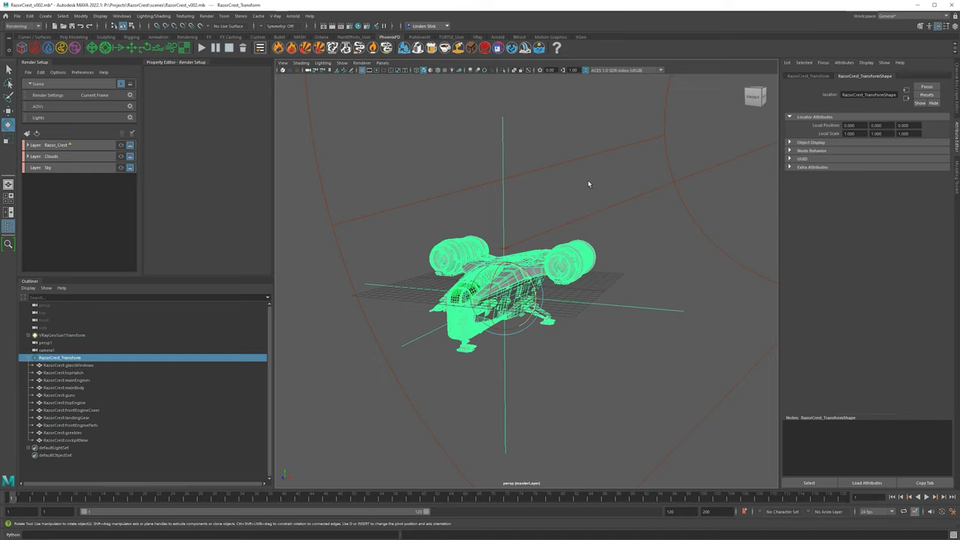
pyautogui.click(566, 197)
# Delete the Razor_Crest, Clouds and Sky layers from the render setup.
pyautogui.click(81, 146)
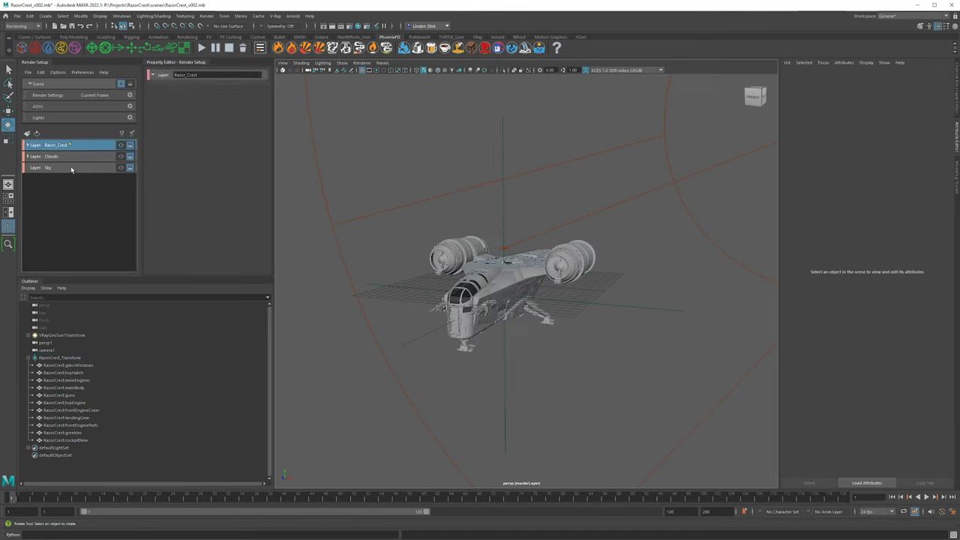
pyautogui.keyDown('shift'); pyautogui.click(70, 167); pyautogui.keyUp('shift')
pyautogui.press('Delete')
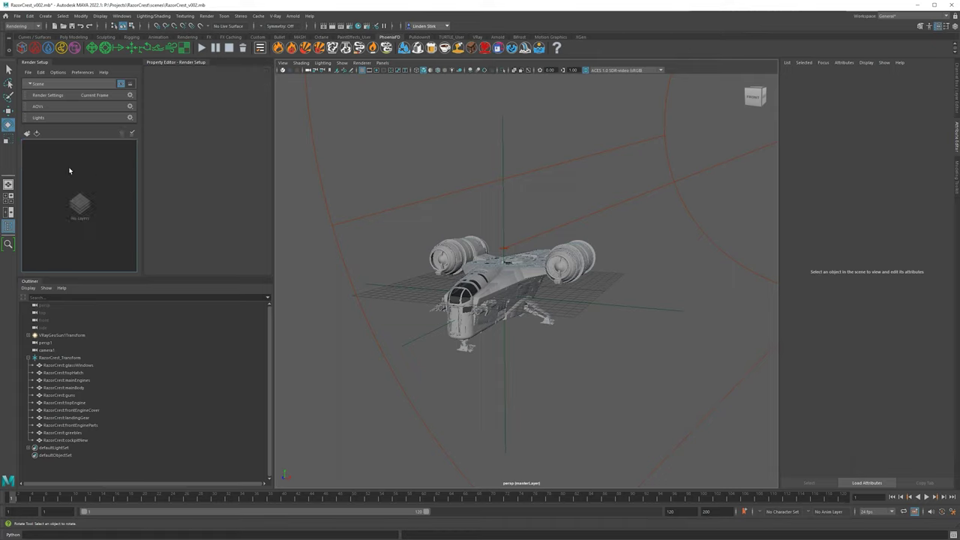
# Delete the V-Ray sun and sky, and turn off Override Environment in the render settings.
pyautogui.click(353, 27)
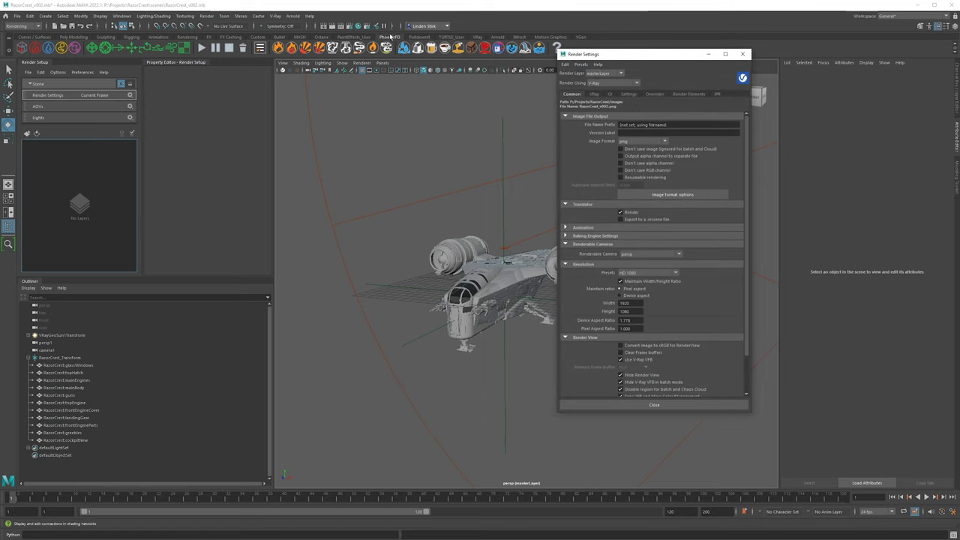
pyautogui.click(656, 95)
pyautogui.click(601, 220)
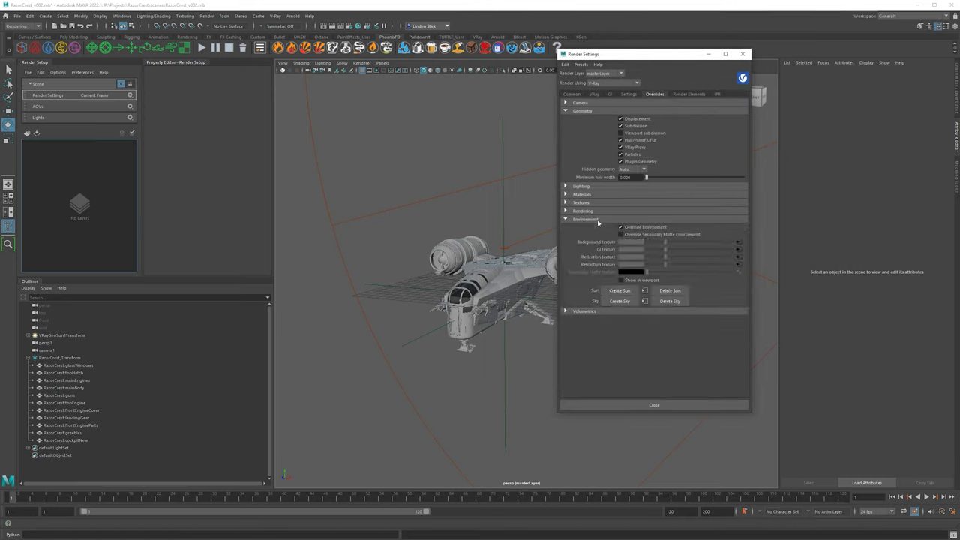
pyautogui.click(675, 294)
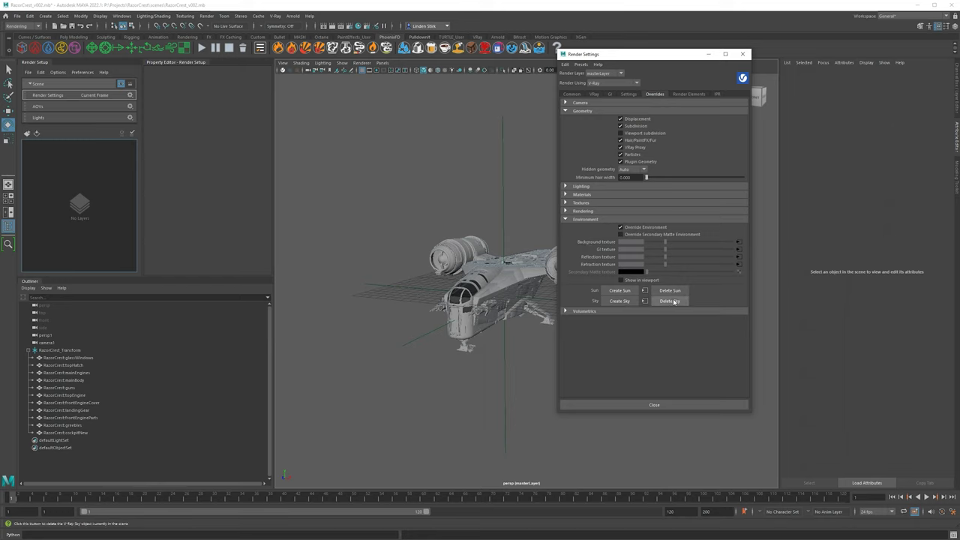
pyautogui.click(673, 300)
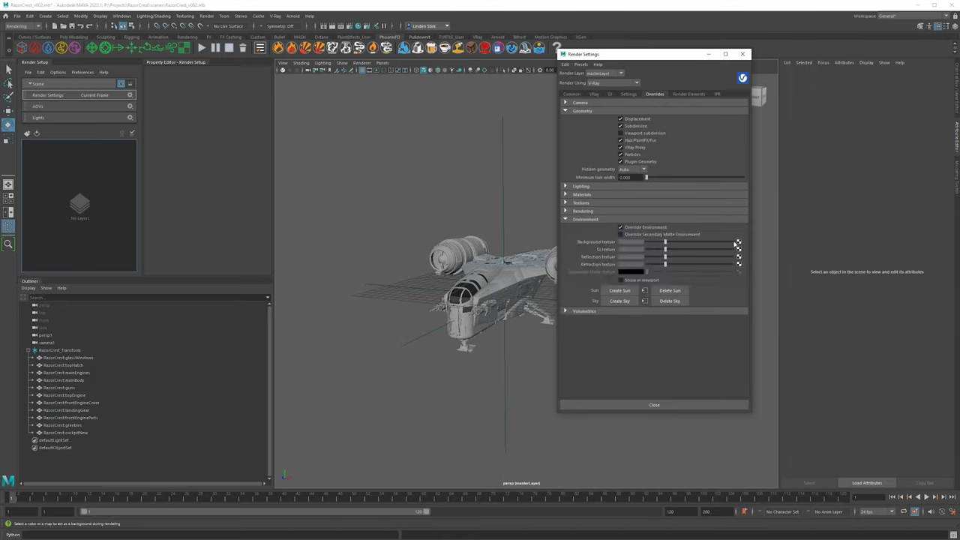
pyautogui.click(621, 227)
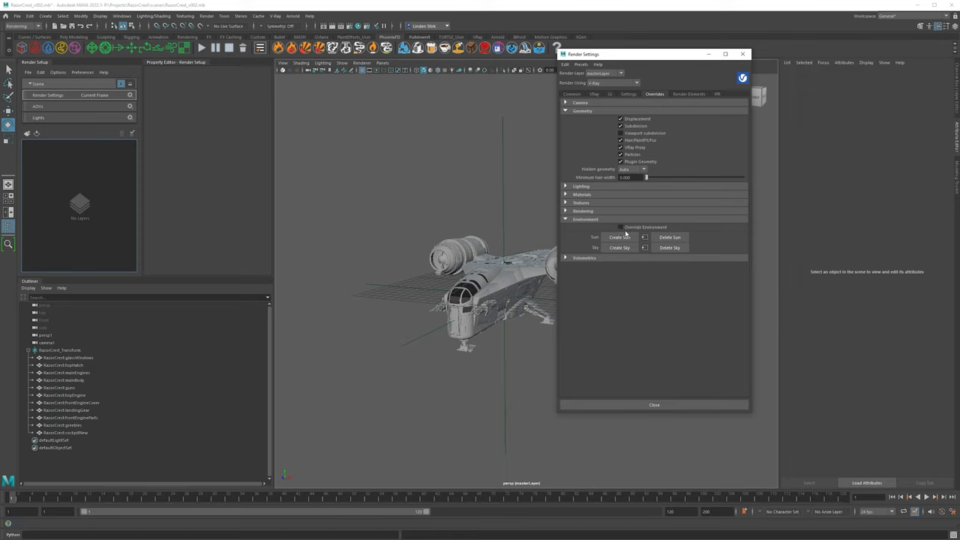
pyautogui.click(743, 54)
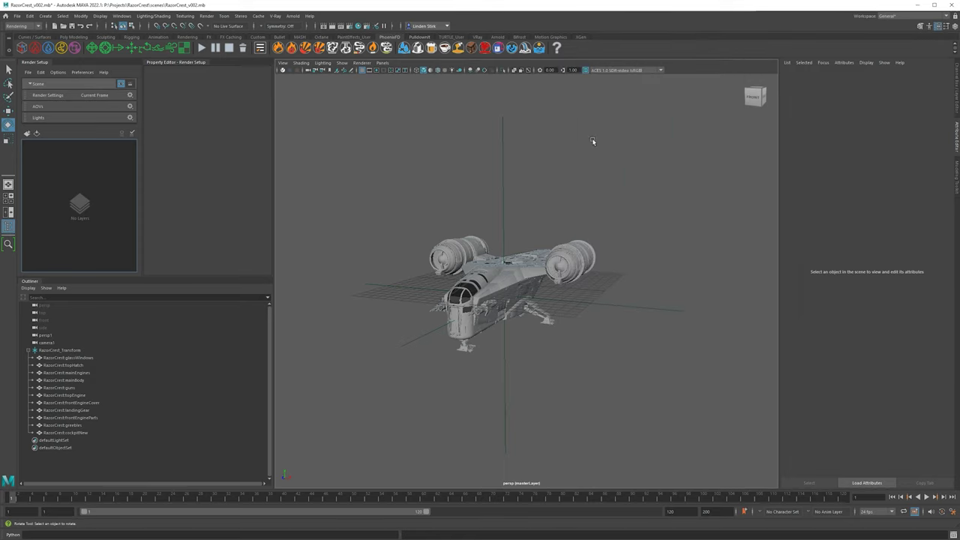
# Save the scene as RazorCrest_Textured_v001.mb in the RazorCrest project's assets folder.
pyautogui.scroll(-3, 505, 162)
pyautogui.keyDown('alt'); pyautogui.moveTo(505, 162); pyautogui.dragTo(579, 191); pyautogui.keyUp('alt')
pyautogui.hotkey('ctrl', 'shift', 's')
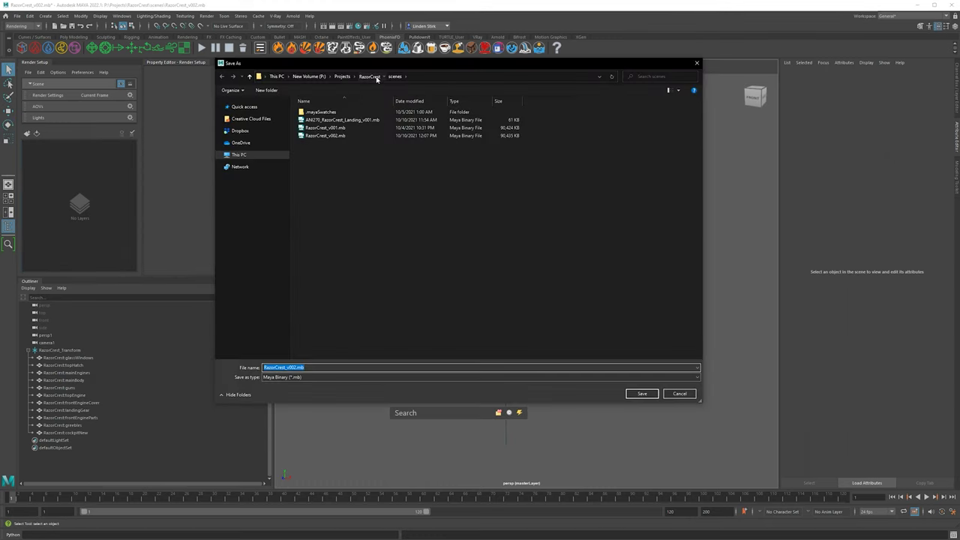
pyautogui.click(372, 77)
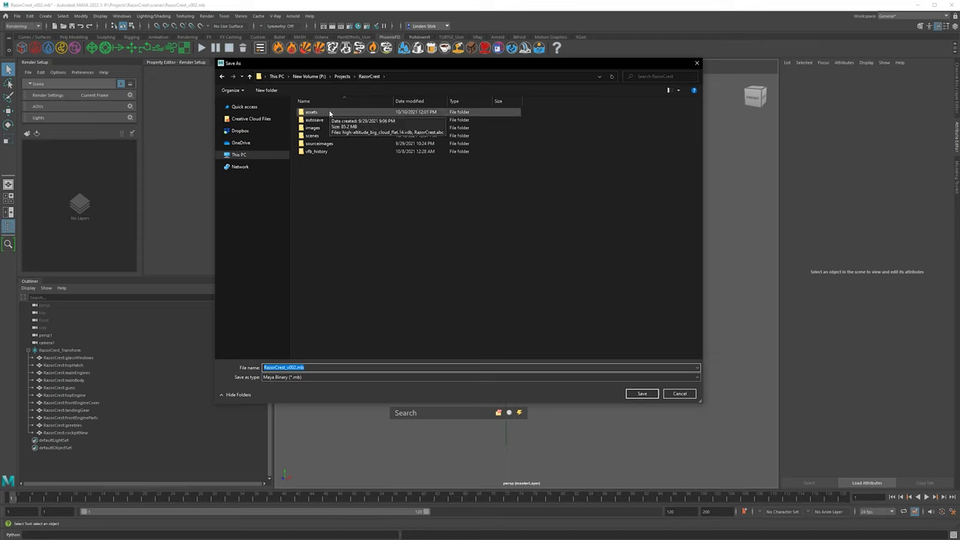
pyautogui.doubleClick(329, 113)
pyautogui.click(292, 367)
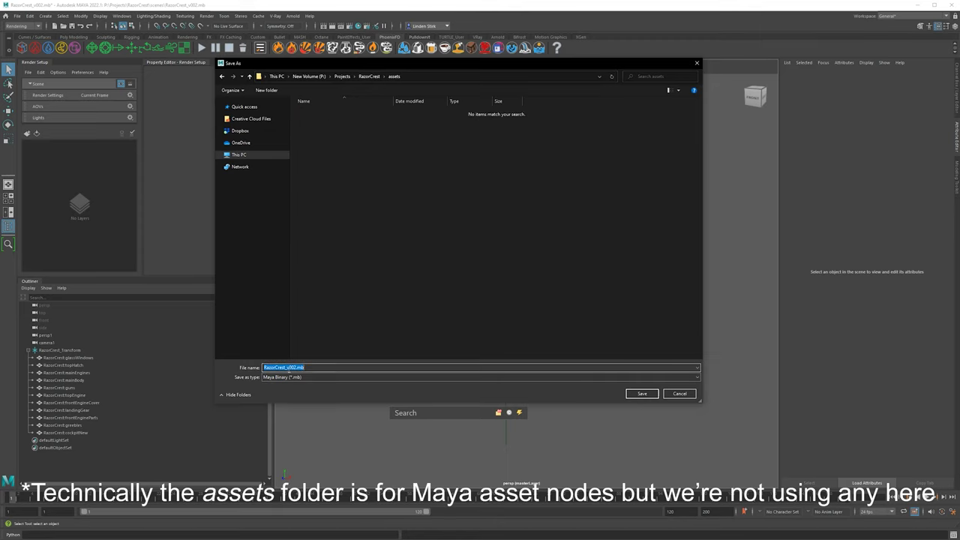
pyautogui.click(292, 367)
pyautogui.write('Textured_')
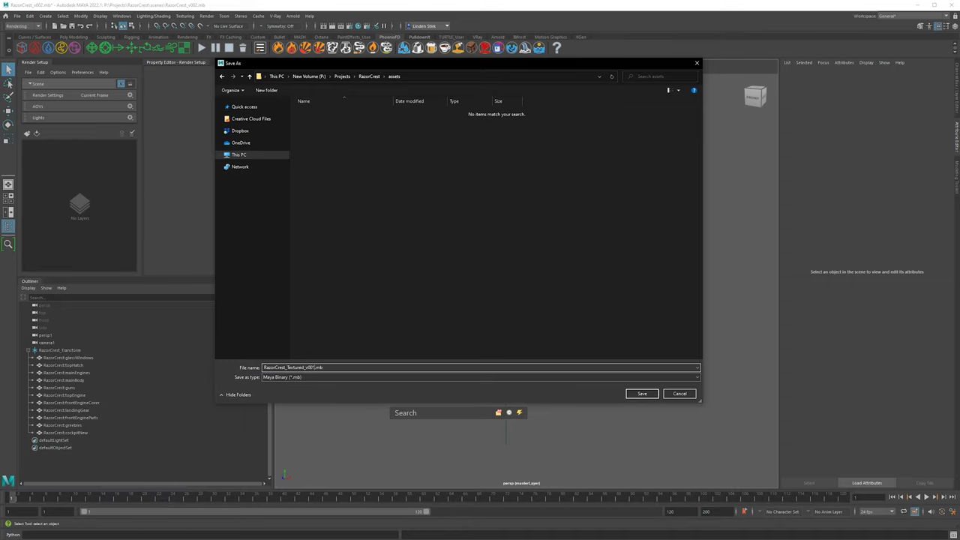
pyautogui.click(647, 394)
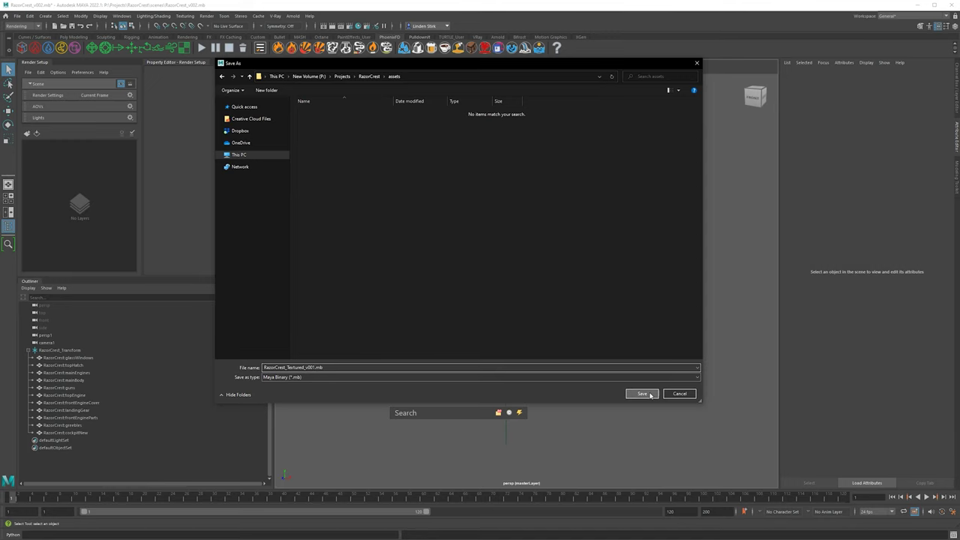
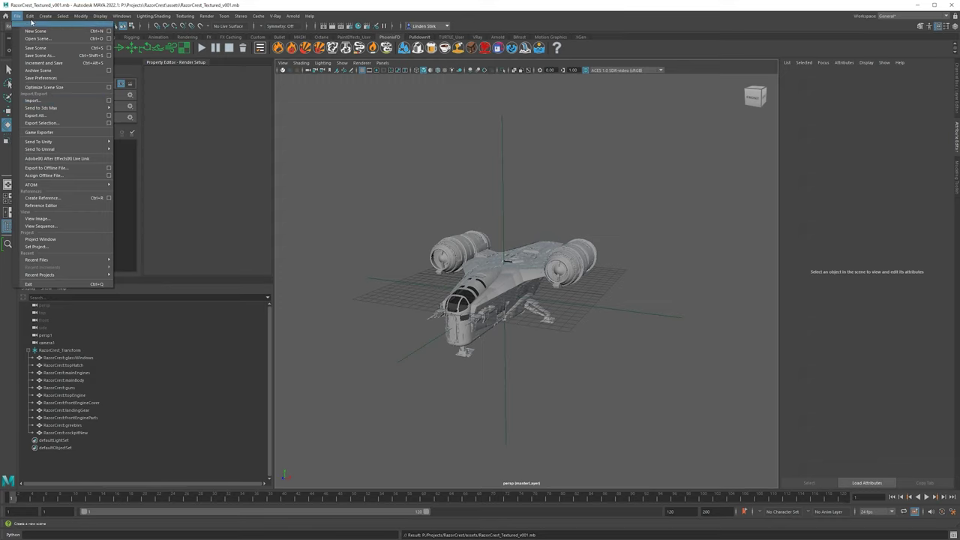
# Switch to a second Maya session with the RazorCrest project and create a new scene without saving changes.
pyautogui.click(381, 126)
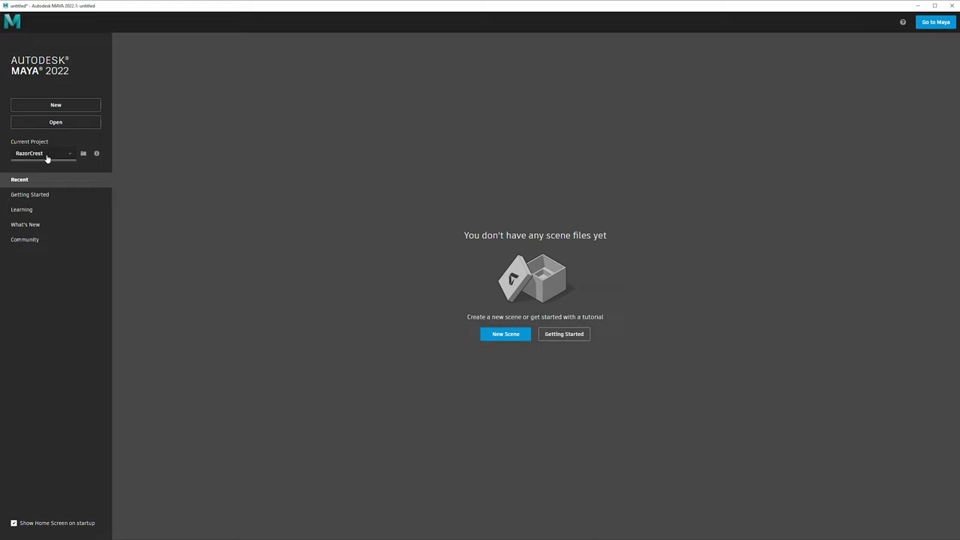
pyautogui.click(77, 105)
pyautogui.click(649, 347)
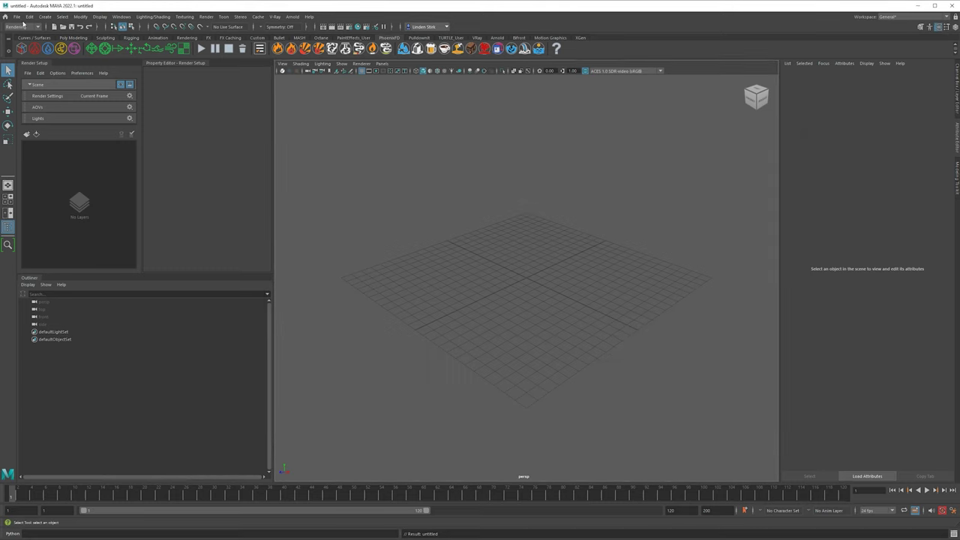
# Reference RazorCrest_Textured_v001.mb from the assets folder, using the file name as the new namespace.
pyautogui.click(17, 17)
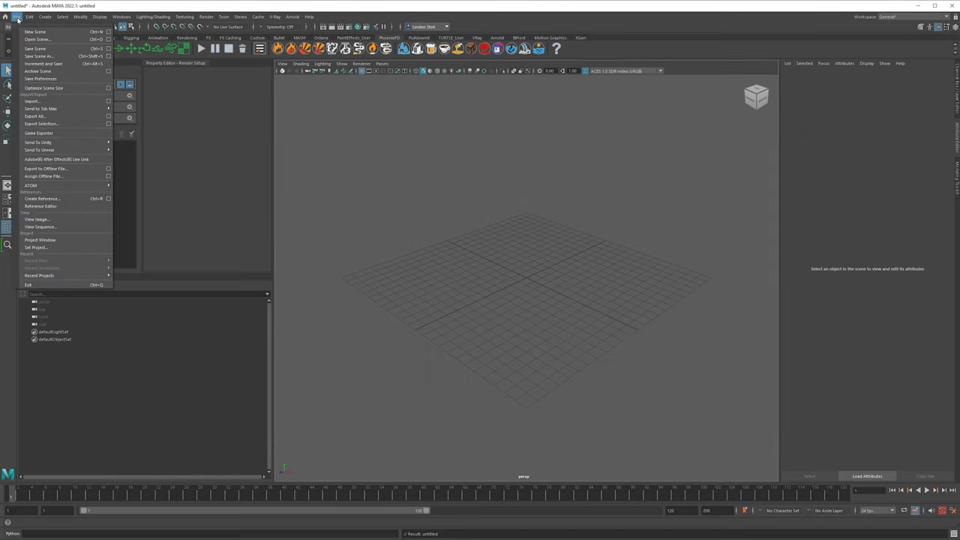
pyautogui.click(109, 199)
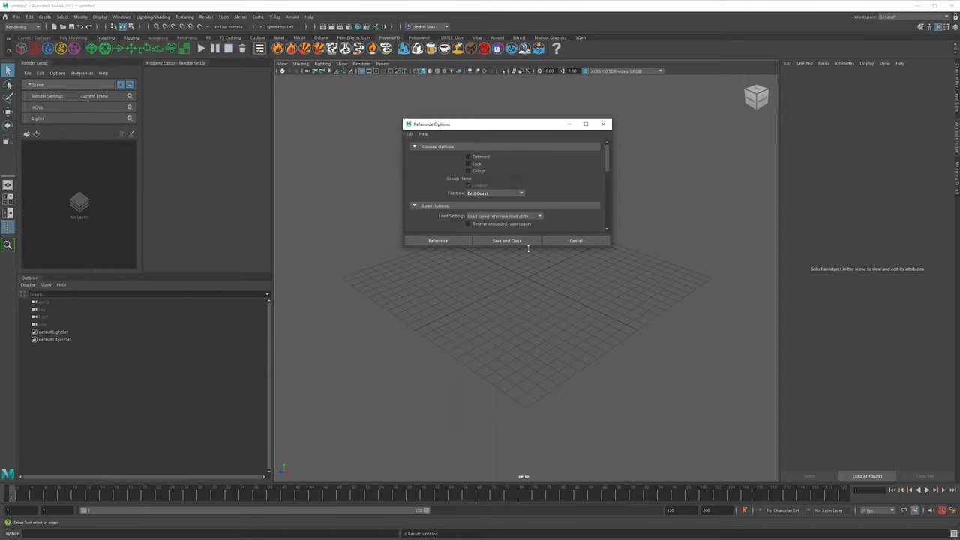
pyautogui.moveTo(609, 163)
pyautogui.mouseDown()
pyautogui.moveTo(610, 196)
pyautogui.moveTo(607, 174)
pyautogui.mouseUp()
pyautogui.moveTo(591, 246); pyautogui.dragTo(591, 446)
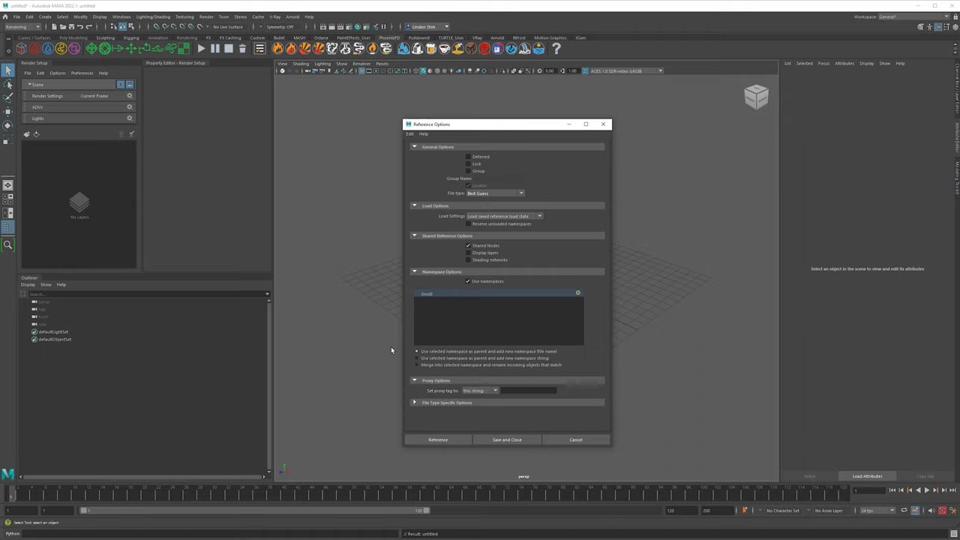
pyautogui.moveTo(462, 7); pyautogui.dragTo(465, 42)
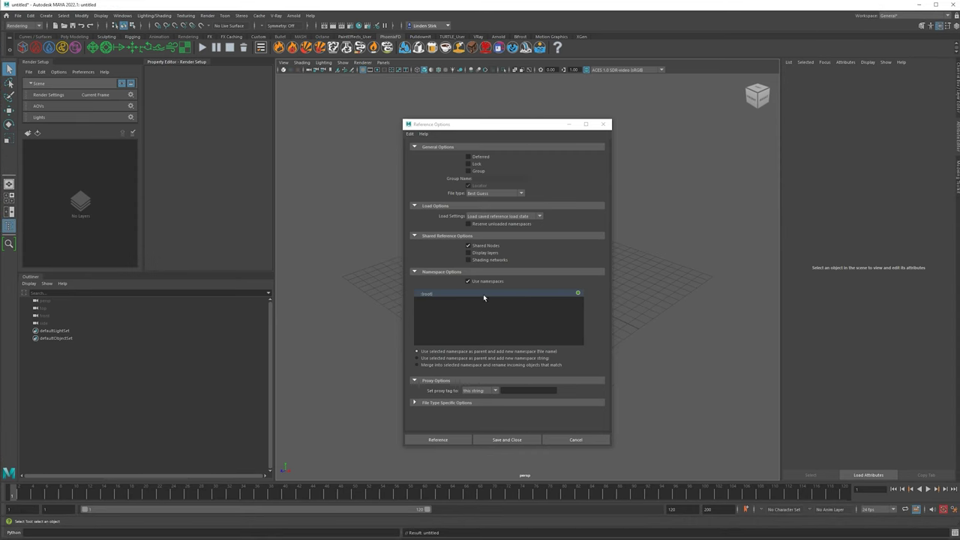
pyautogui.click(459, 439)
pyautogui.click(159, 82)
pyautogui.doubleClick(144, 84)
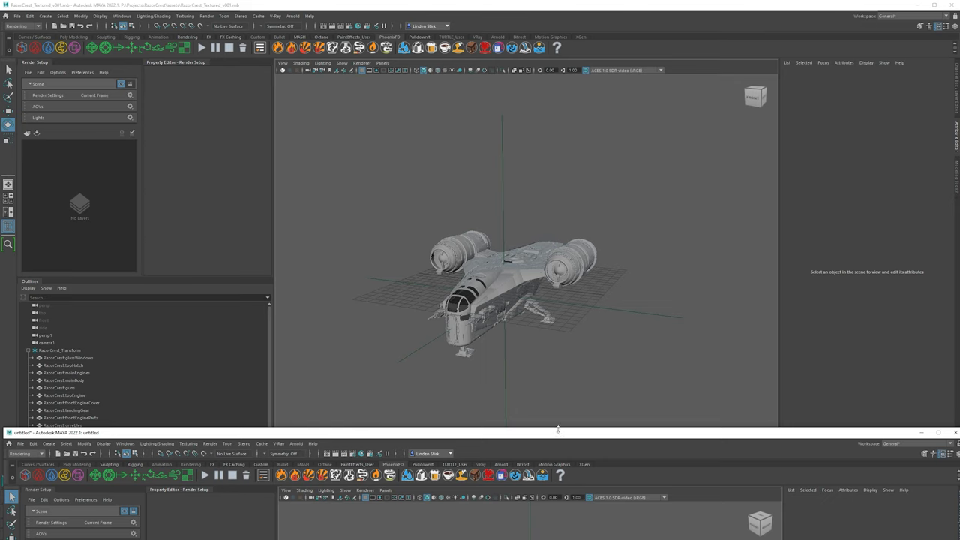
# Bring the new scene back into view, select the referenced RazorCrest_Transform locator and expand its hierarchy.
pyautogui.moveTo(559, 430); pyautogui.dragTo(557, 8)
pyautogui.click(48, 349)
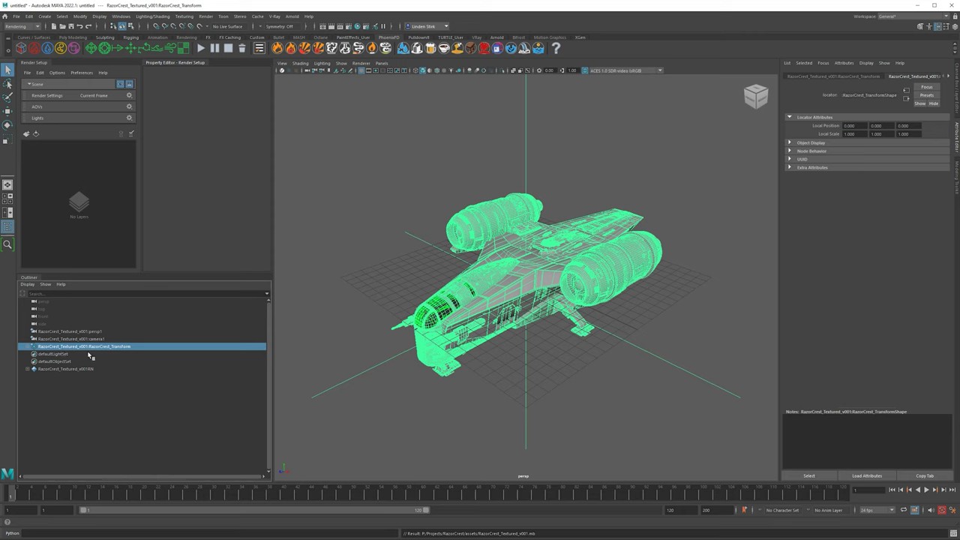
pyautogui.click(28, 348)
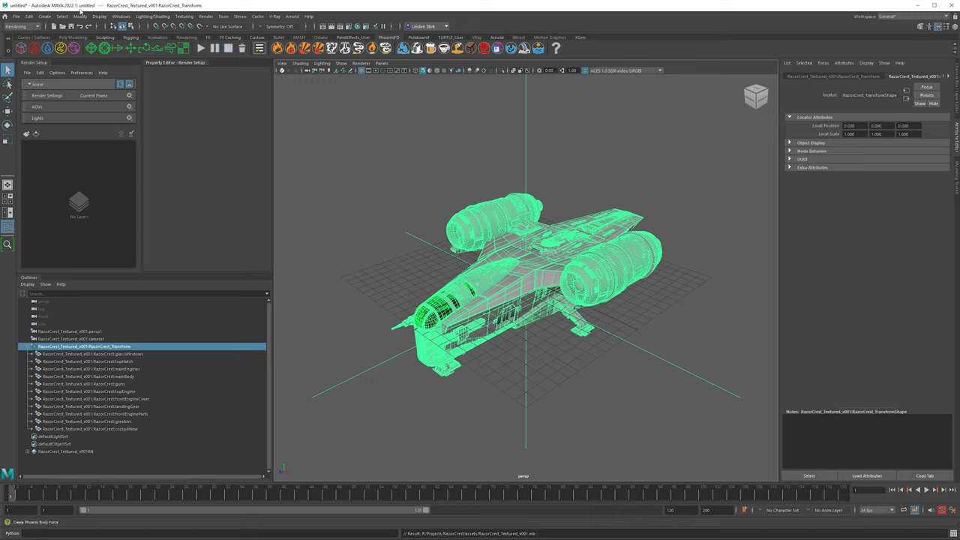
# Start a new scene without saving, and set the reference options to add the new namespace string ref_ under the root namespace.
pyautogui.click(53, 26)
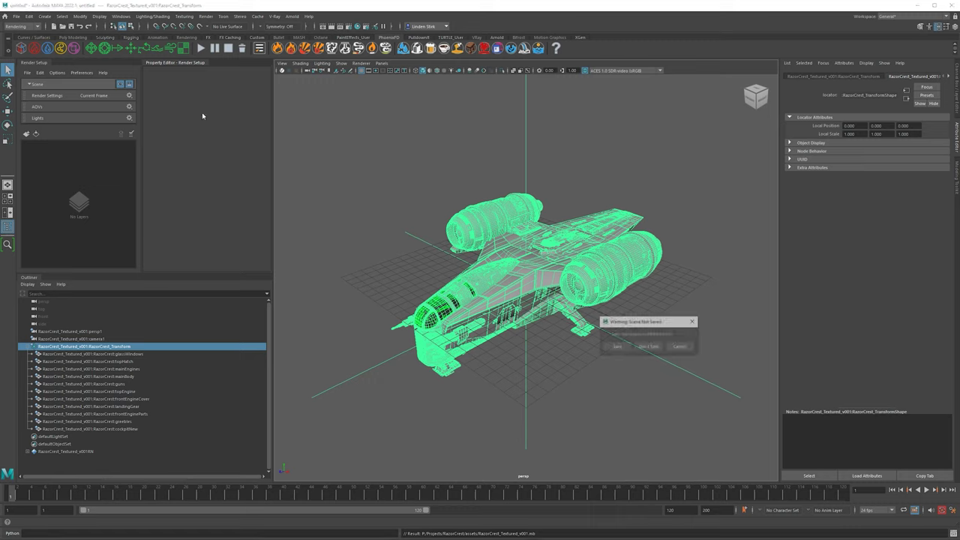
pyautogui.click(649, 348)
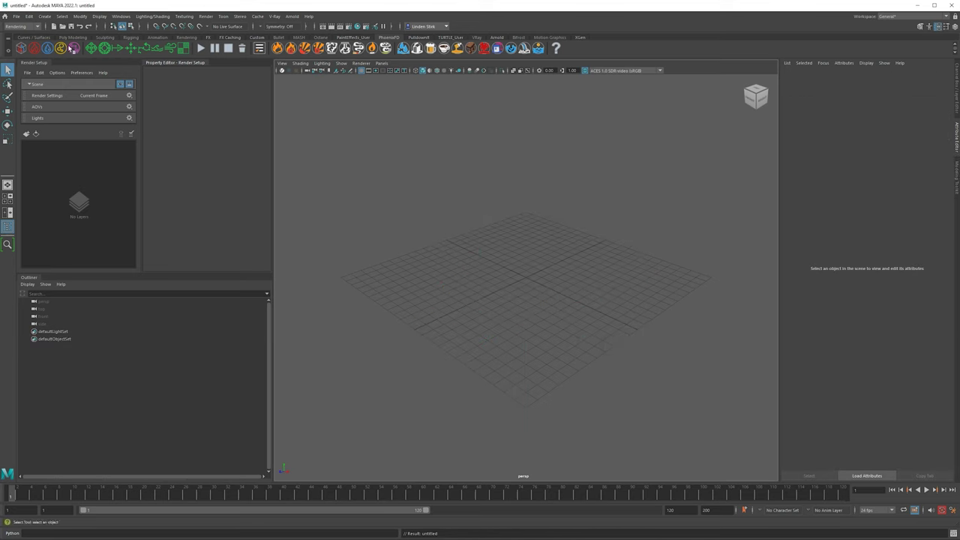
pyautogui.click(17, 16)
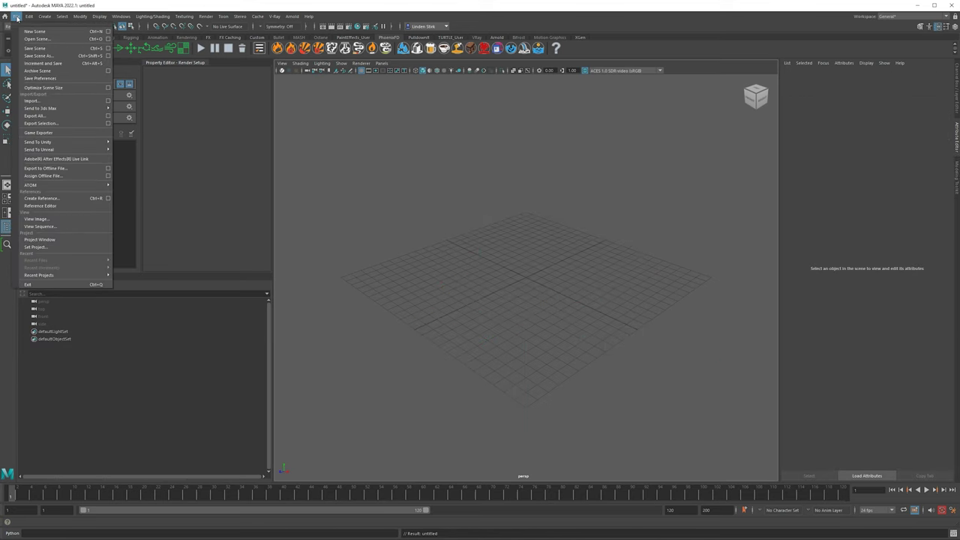
pyautogui.click(109, 198)
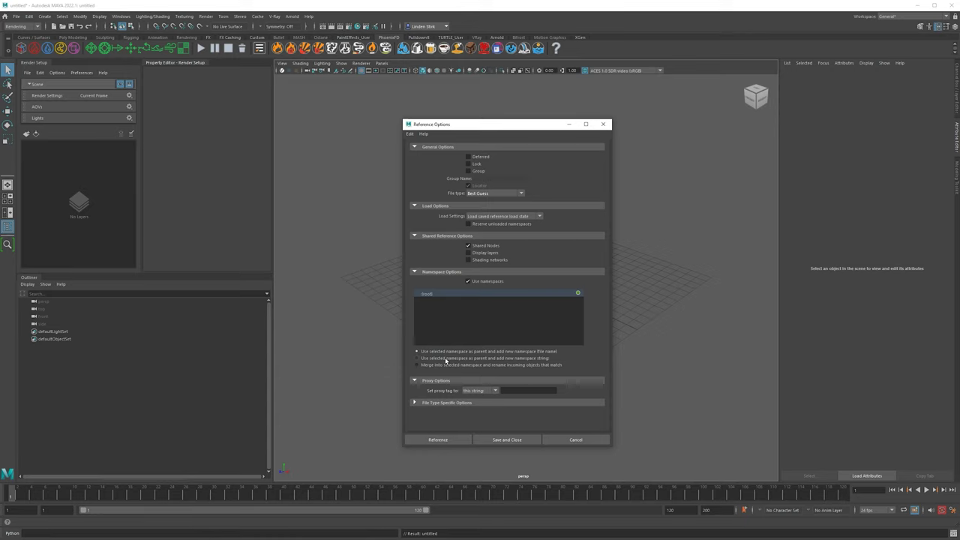
pyautogui.click(529, 359)
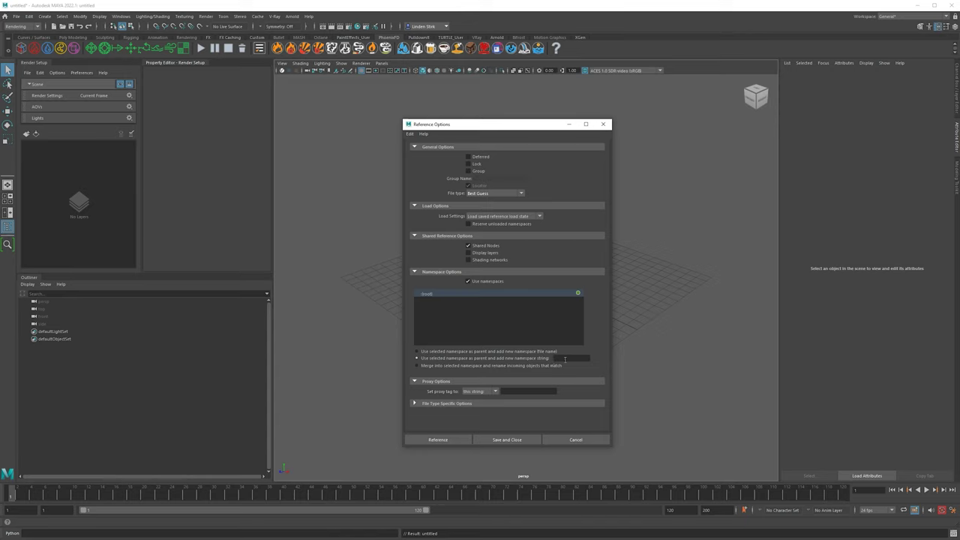
pyautogui.click(425, 365)
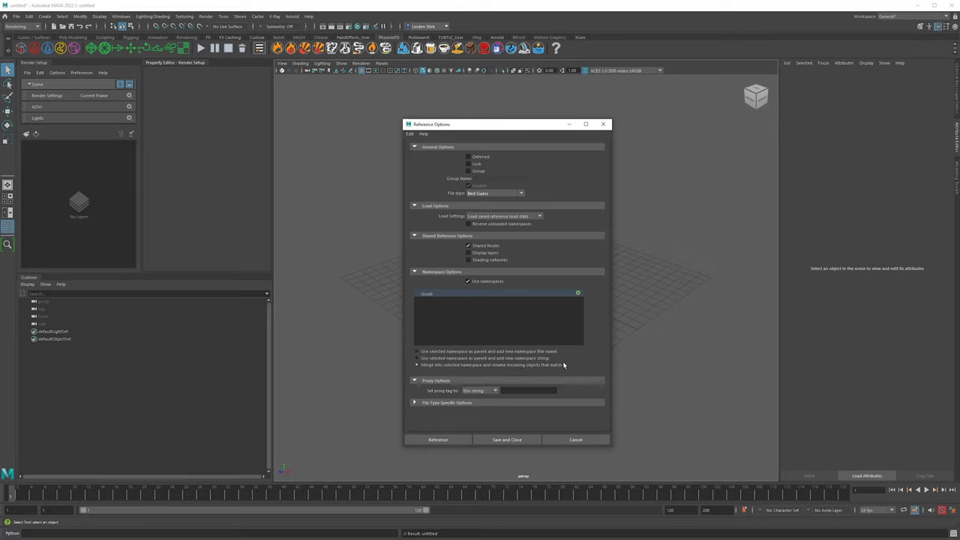
pyautogui.click(418, 364)
pyautogui.click(475, 358)
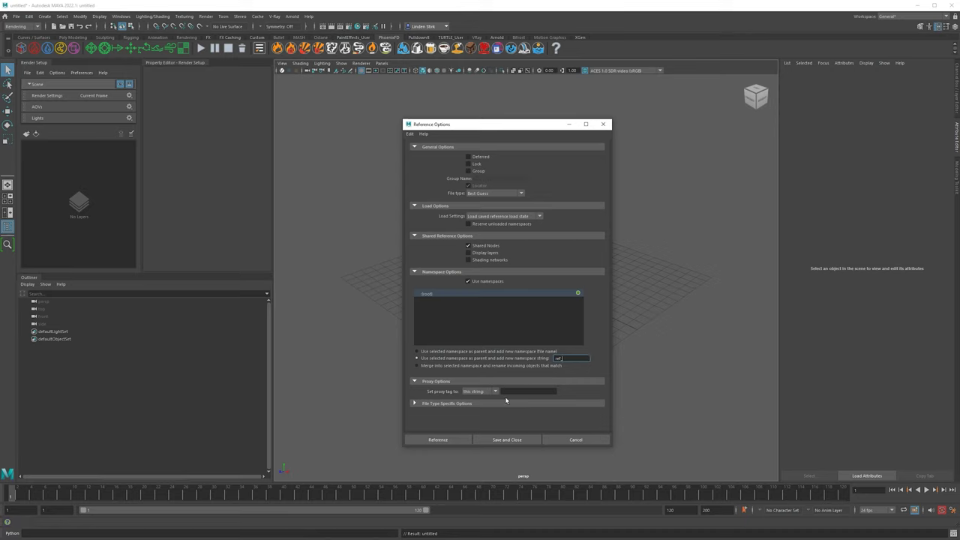
# Reference RazorCrest_Textured_v001.mb from the project's assets folder with these namespace options.
pyautogui.click(453, 441)
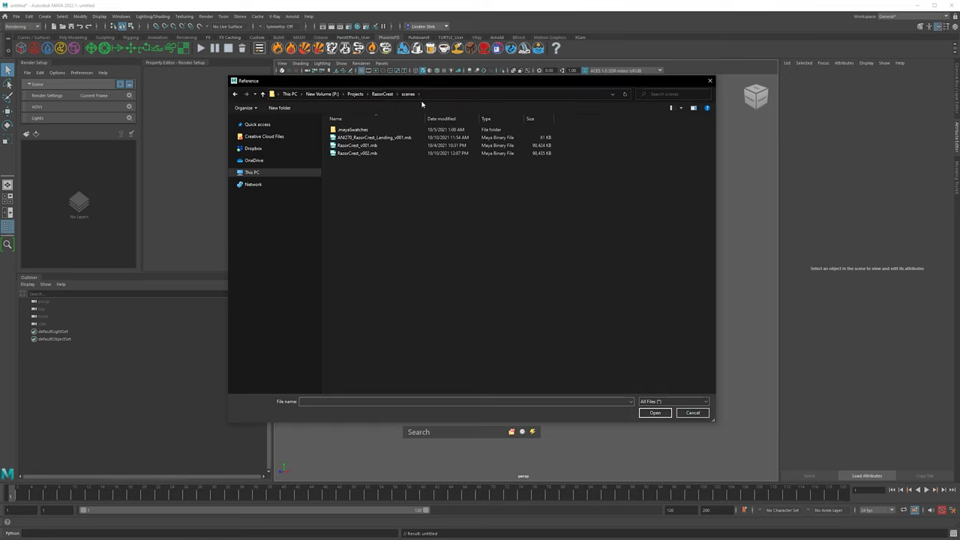
pyautogui.click(383, 94)
pyautogui.doubleClick(343, 132)
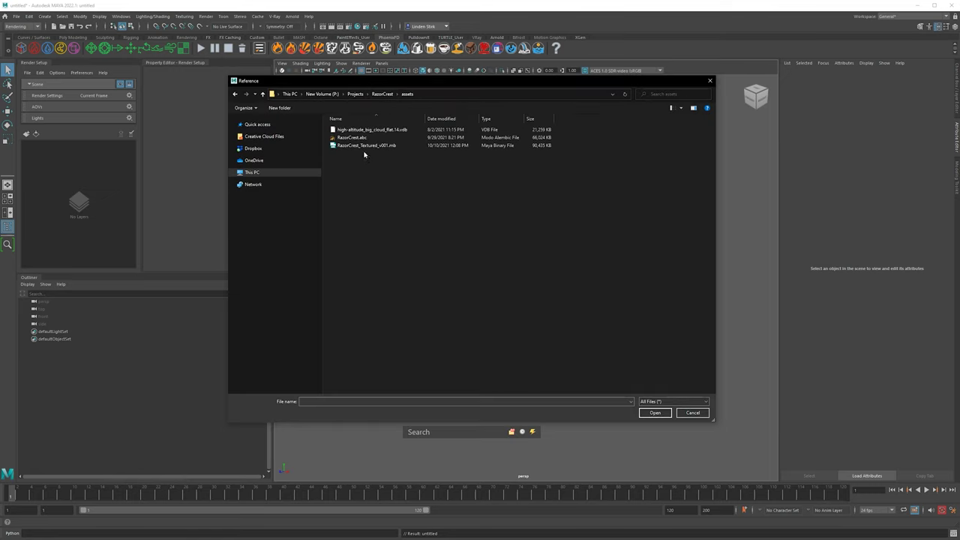
pyautogui.click(366, 146)
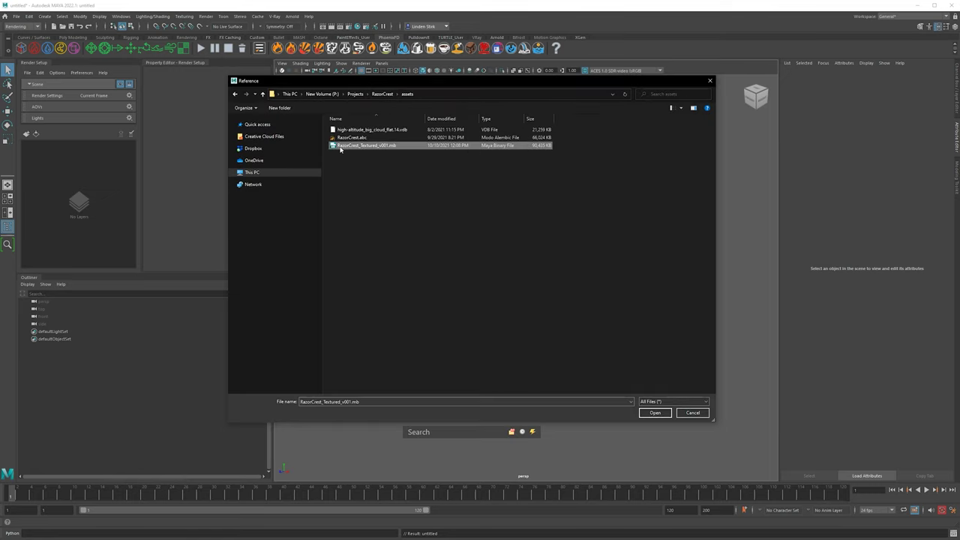
pyautogui.doubleClick(406, 146)
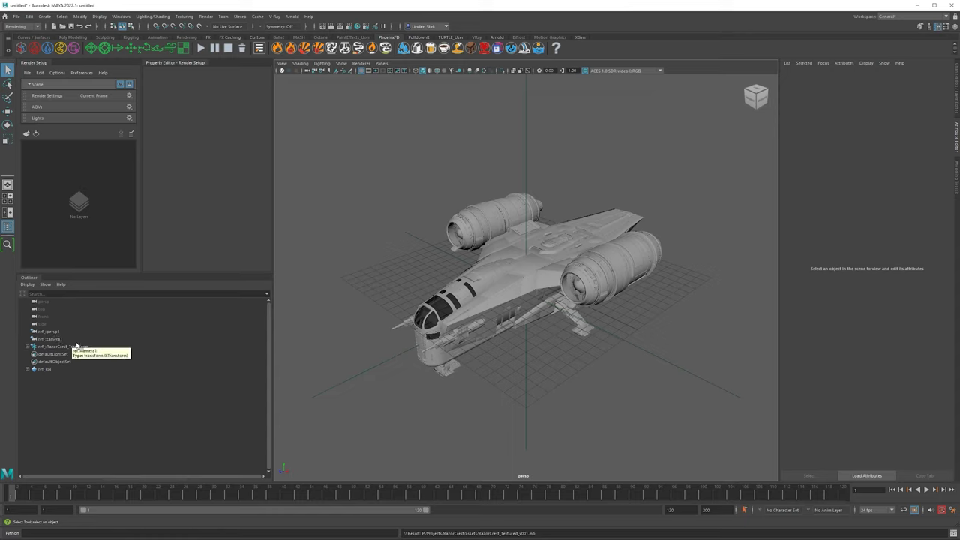
# Select and deselect the referenced RazorCrest_Transform locator, then expand its hierarchy to examine the prefixed part names.
pyautogui.click(55, 354)
pyautogui.click(65, 347)
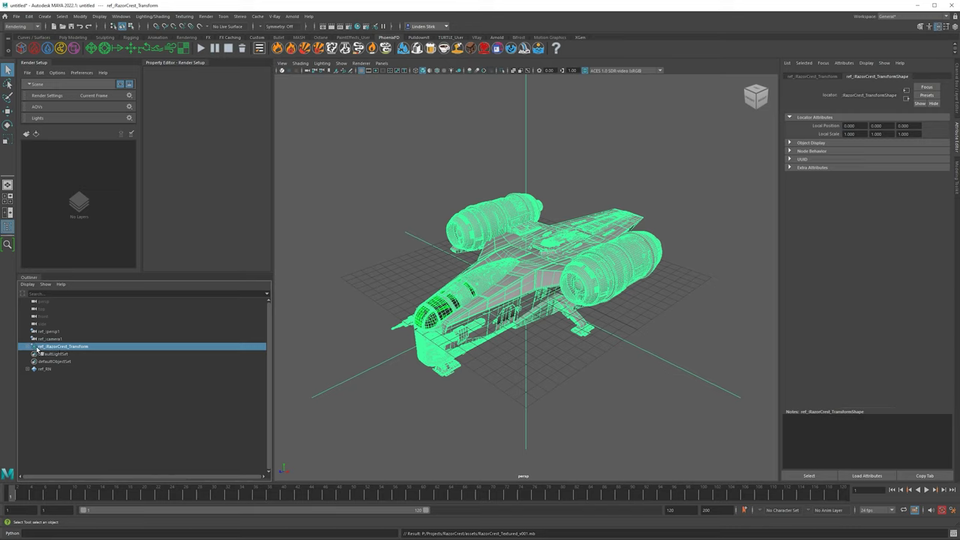
pyautogui.click(88, 387)
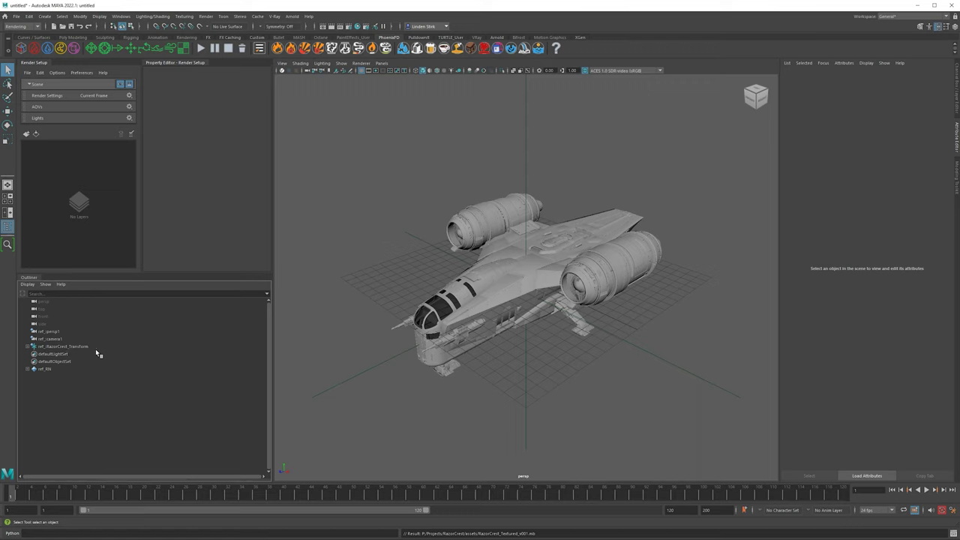
pyautogui.click(29, 348)
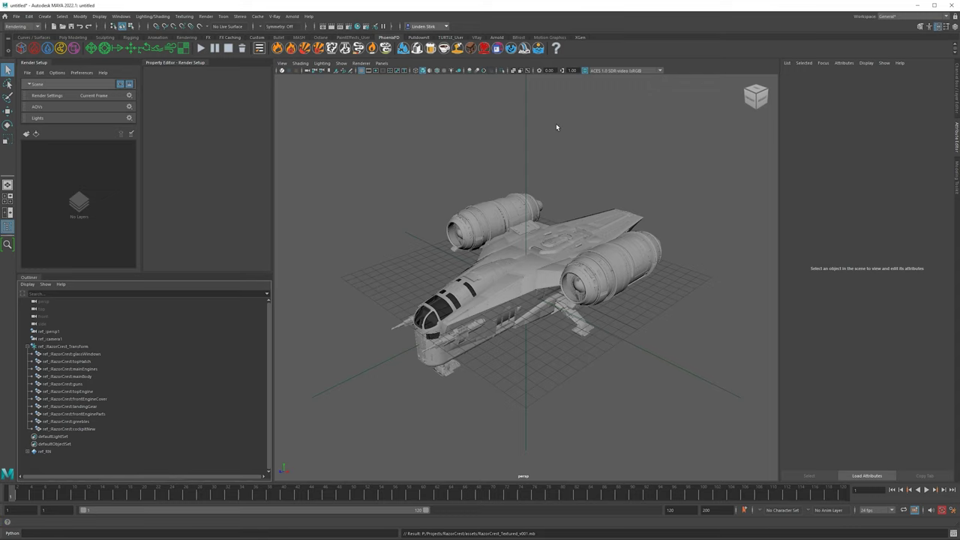
# Select the referenced RazorCrest_Transform locator by picking the ship, and extend the playback range to frame 200.
pyautogui.keyDown('alt'); pyautogui.moveTo(486, 184); pyautogui.dragTo(401, 265); pyautogui.keyUp('alt')
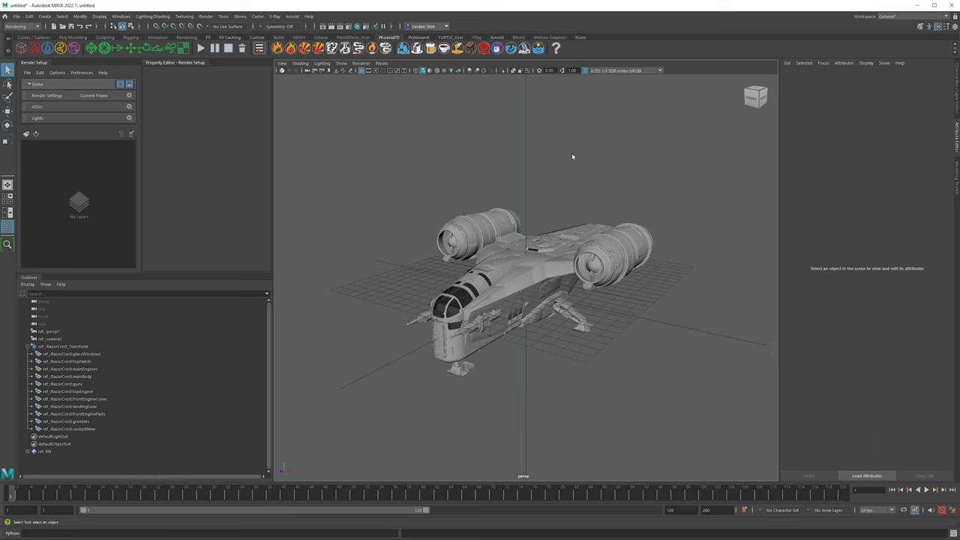
pyautogui.click(561, 246)
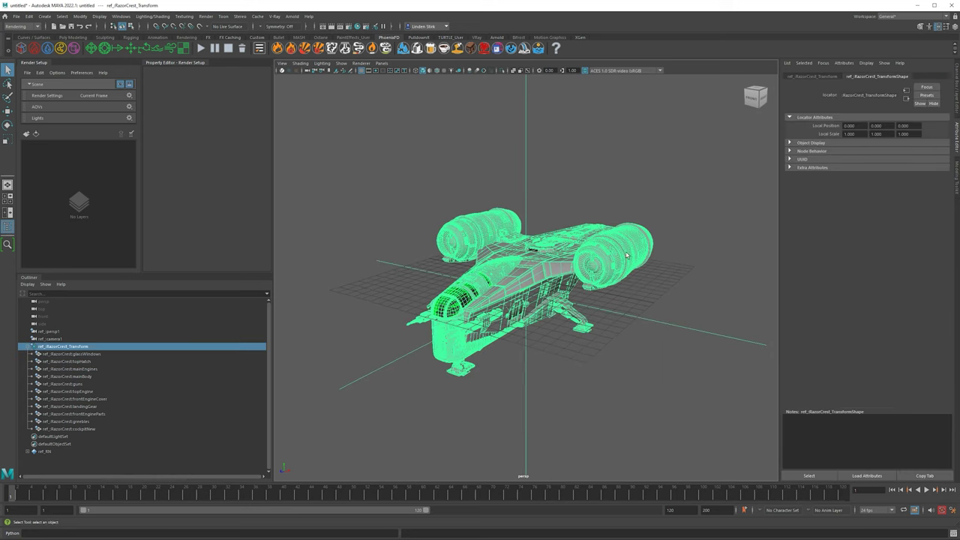
pyautogui.keyDown('alt'); pyautogui.moveTo(618, 191); pyautogui.dragTo(705, 305); pyautogui.keyUp('alt')
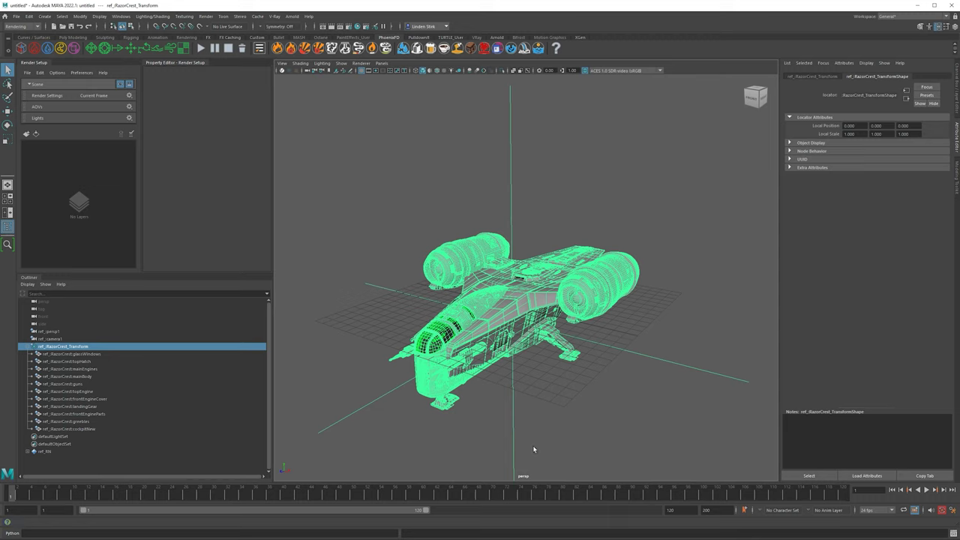
pyautogui.moveTo(423, 511); pyautogui.dragTo(658, 510)
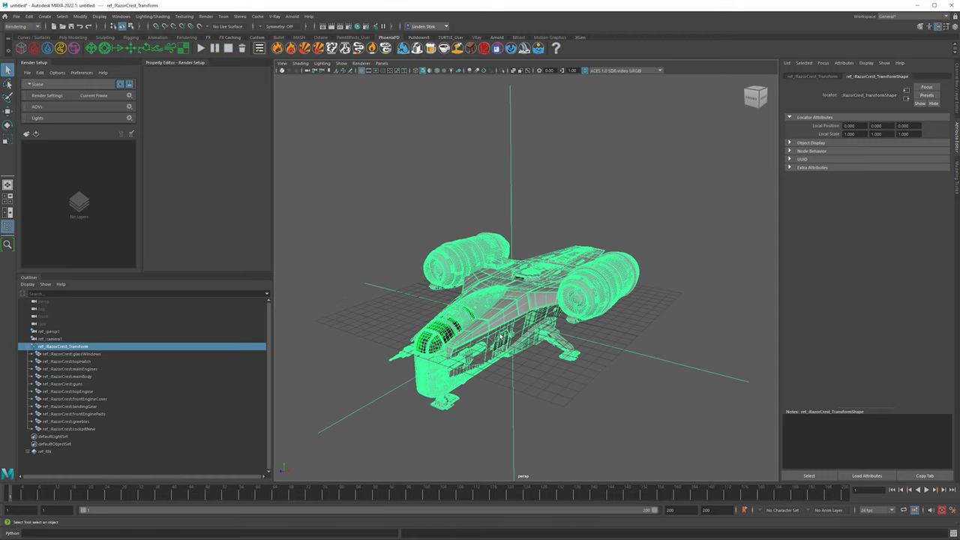
# Move the ship far behind and above the grid to about Y 19.3, Z -123.5, bank it slightly, and key it at frame 1.
pyautogui.scroll(-3, 501, 336)
pyautogui.press('w')
pyautogui.moveTo(507, 323); pyautogui.dragTo(704, 204, button='middle')
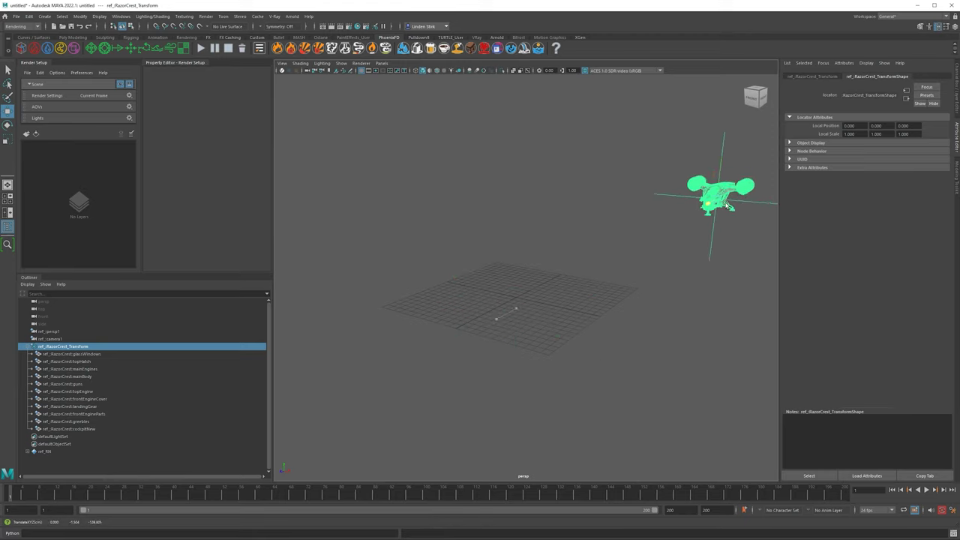
pyautogui.press('e')
pyautogui.press('w')
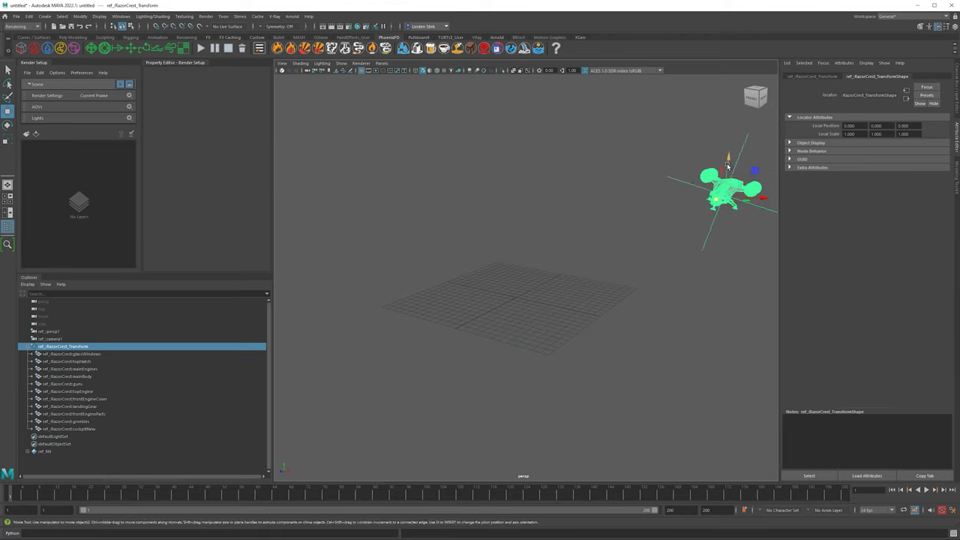
pyautogui.moveTo(725, 192); pyautogui.dragTo(690, 139)
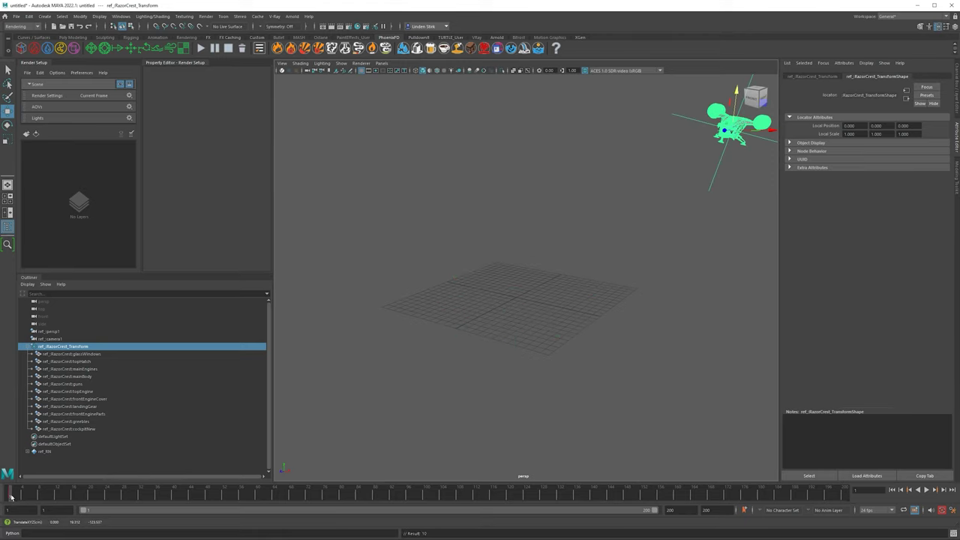
# At frame 200, bring the ship forward and down onto the grid, adjust its rotation, and key this landing pose.
pyautogui.moveTo(11, 496); pyautogui.dragTo(844, 496)
pyautogui.keyDown('alt'); pyautogui.moveTo(624, 174); pyautogui.dragTo(623, 124); pyautogui.keyUp('alt')
pyautogui.press('e')
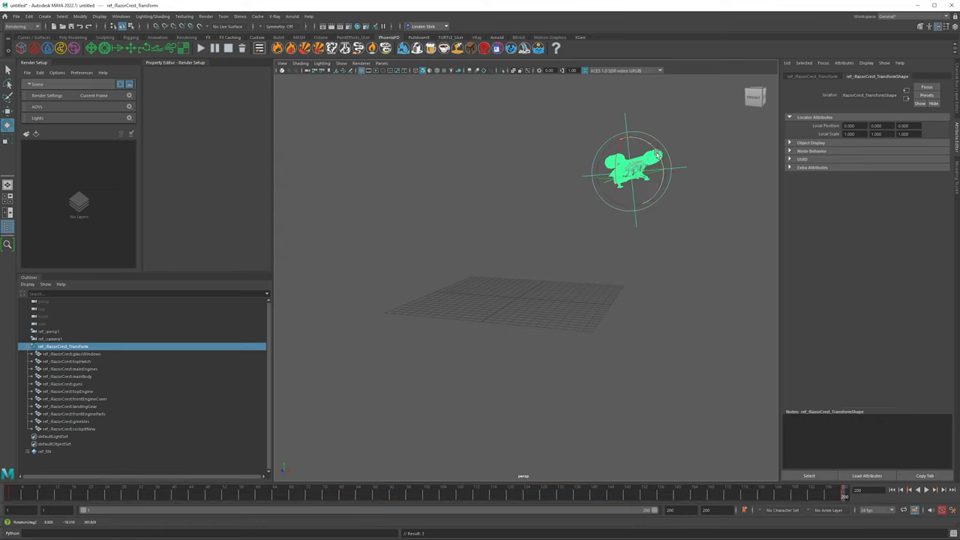
pyautogui.press('w')
pyautogui.moveTo(630, 177); pyautogui.dragTo(551, 260)
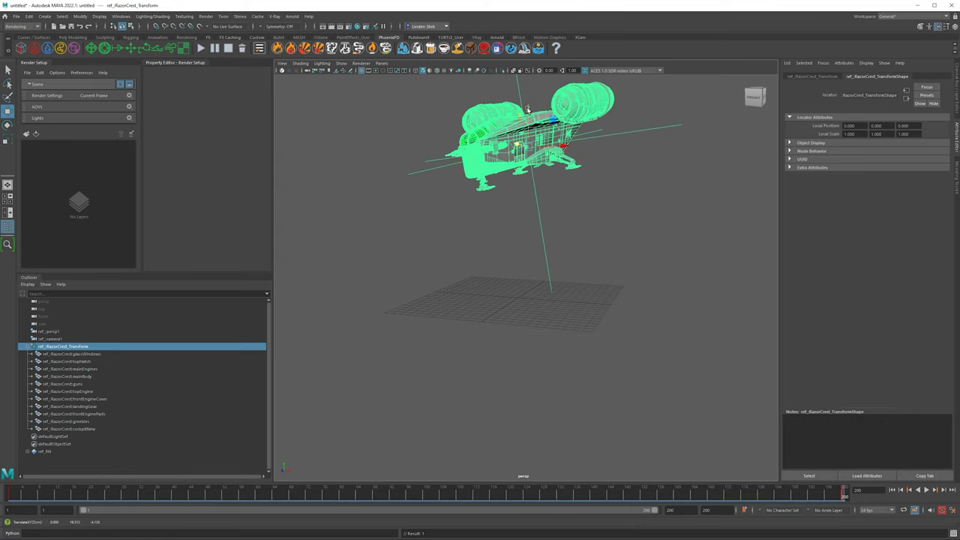
pyautogui.moveTo(529, 112); pyautogui.dragTo(466, 280)
pyautogui.press('e')
pyautogui.press('w')
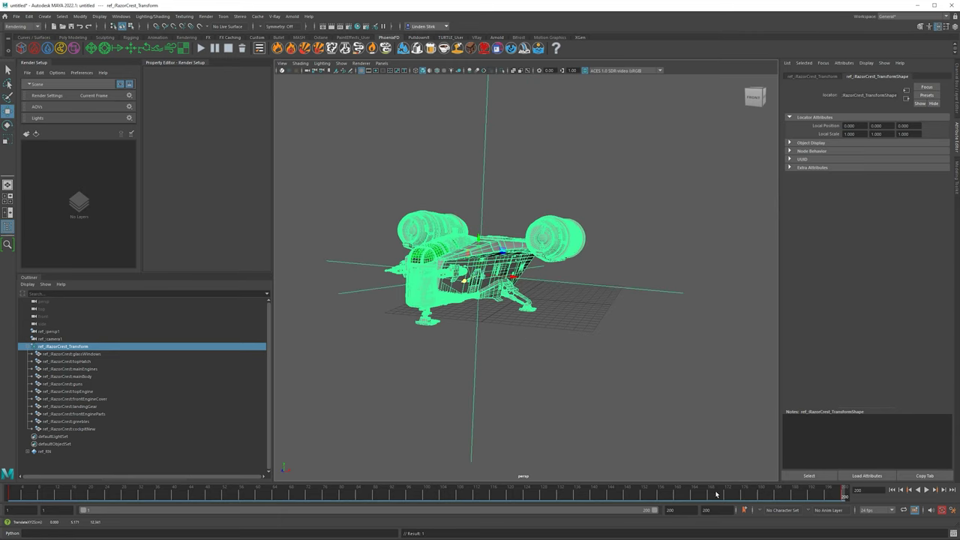
# Play back the ship's landing animation and deselect the ship to view it at frame 200.
pyautogui.hotkey('alt', 'v')
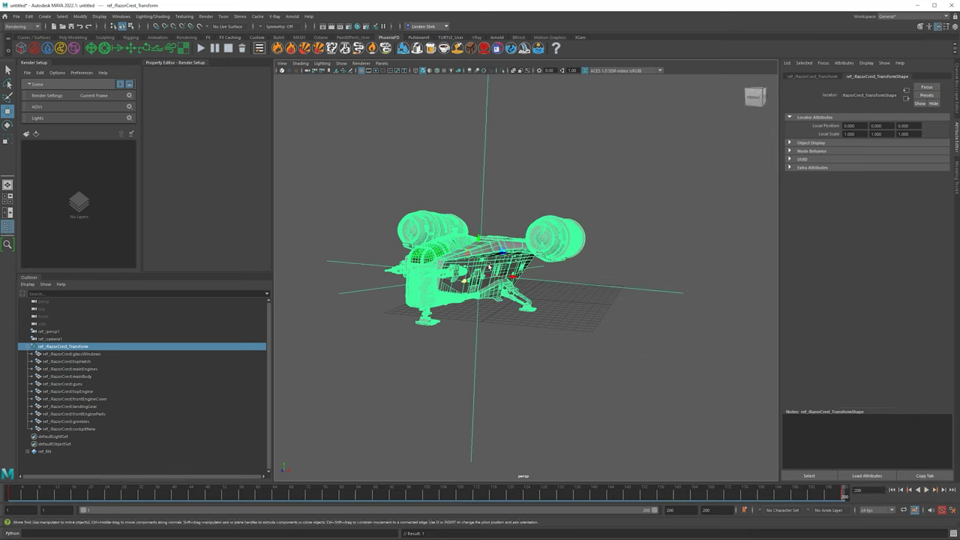
pyautogui.click(598, 230)
pyautogui.keyDown('alt'); pyautogui.moveTo(589, 240); pyautogui.dragTo(505, 96); pyautogui.keyUp('alt')
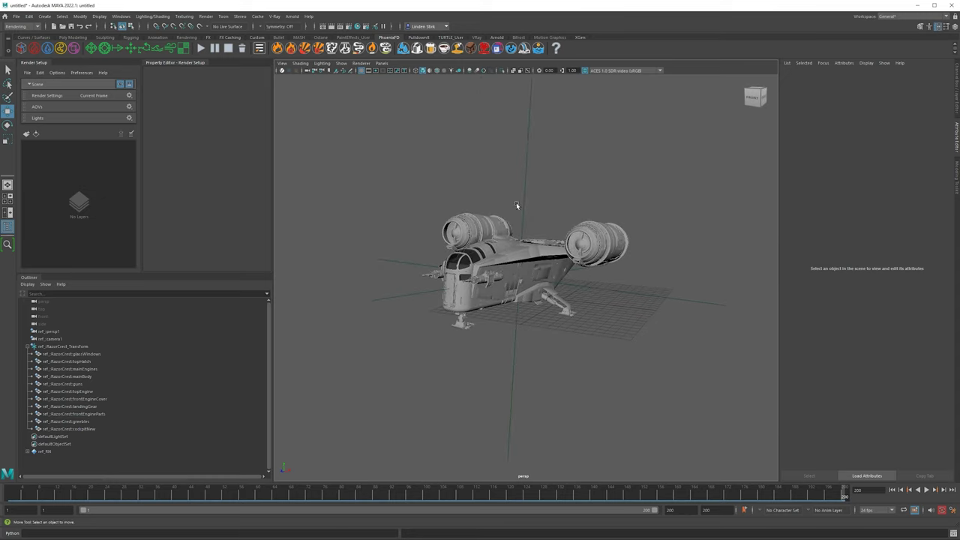
pyautogui.moveTo(516, 202)
pyautogui.keyDown('alt'); pyautogui.mouseDown()
pyautogui.moveTo(518, 213)
pyautogui.moveTo(540, 201)
pyautogui.moveTo(456, 206)
pyautogui.moveTo(487, 225)
pyautogui.moveTo(525, 204)
pyautogui.mouseUp(); pyautogui.keyUp('alt')
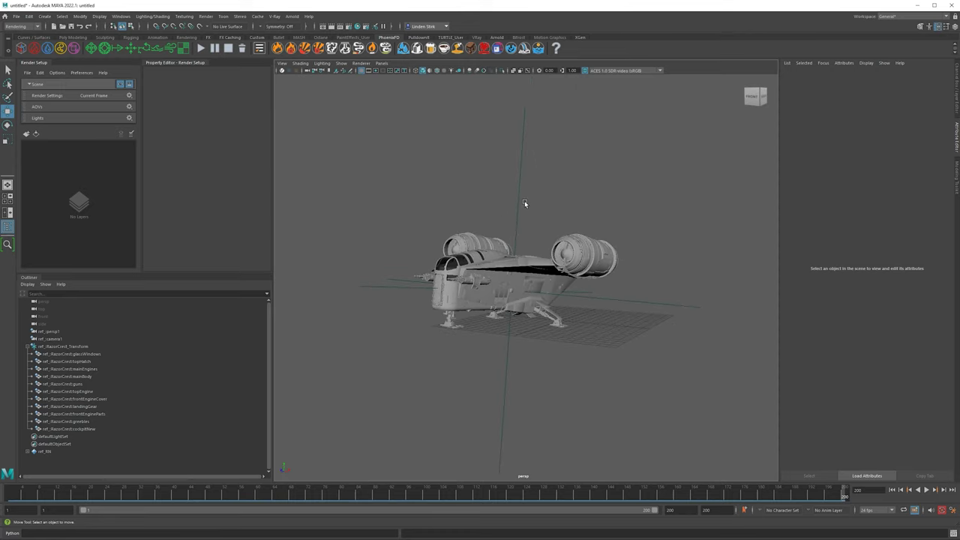
# Flip repeatedly between the previous and next camera views to compare angles on the landed ship.
pyautogui.press('[')
pyautogui.press(']')
pyautogui.press('[')
pyautogui.press(']')
pyautogui.press('[')
pyautogui.press(']')
pyautogui.press('[')
pyautogui.press(']')
pyautogui.press('[')
pyautogui.press(']')
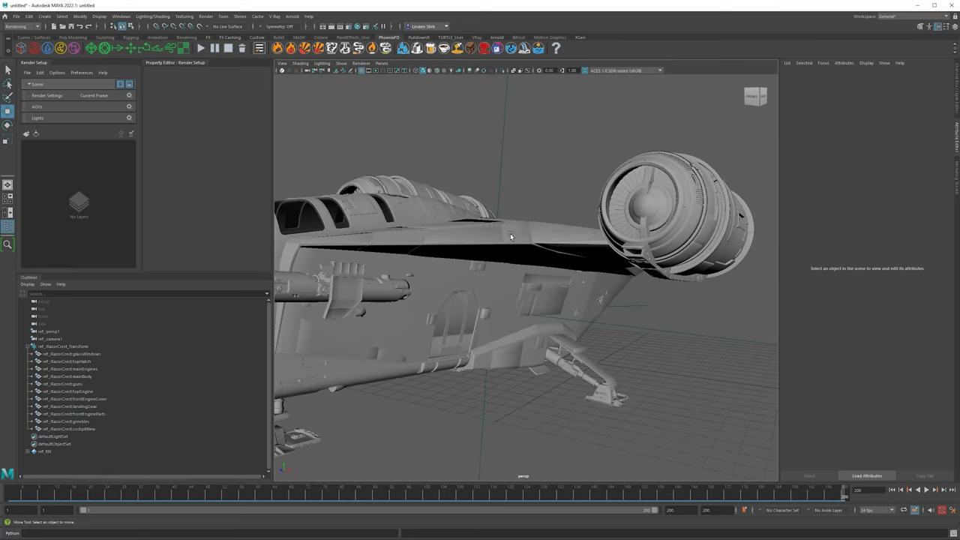
# Examine the ship's hull and side engine up close, then return to a low view of the whole ship.
pyautogui.keyDown('alt'); pyautogui.moveTo(514, 255); pyautogui.dragTo(699, 261); pyautogui.keyUp('alt')
pyautogui.click(696, 260)
pyautogui.press('f')
pyautogui.click(671, 194)
pyautogui.keyDown('alt'); pyautogui.moveTo(671, 194); pyautogui.dragTo(595, 245); pyautogui.keyUp('alt')
pyautogui.keyDown('alt'); pyautogui.moveTo(548, 252); pyautogui.dragTo(570, 246); pyautogui.keyUp('alt')
pyautogui.scroll(-3, 632, 232)
pyautogui.keyDown('alt'); pyautogui.moveTo(632, 232); pyautogui.dragTo(605, 205); pyautogui.keyUp('alt')
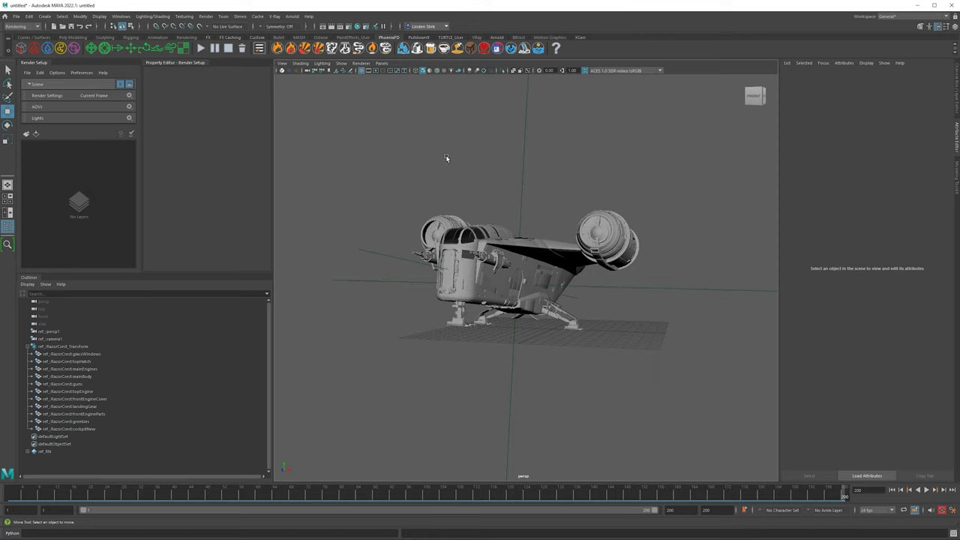
# Play and scrub through the landing animation up to frame 200 to review the ship's motion.
pyautogui.moveTo(448, 493); pyautogui.dragTo(171, 480)
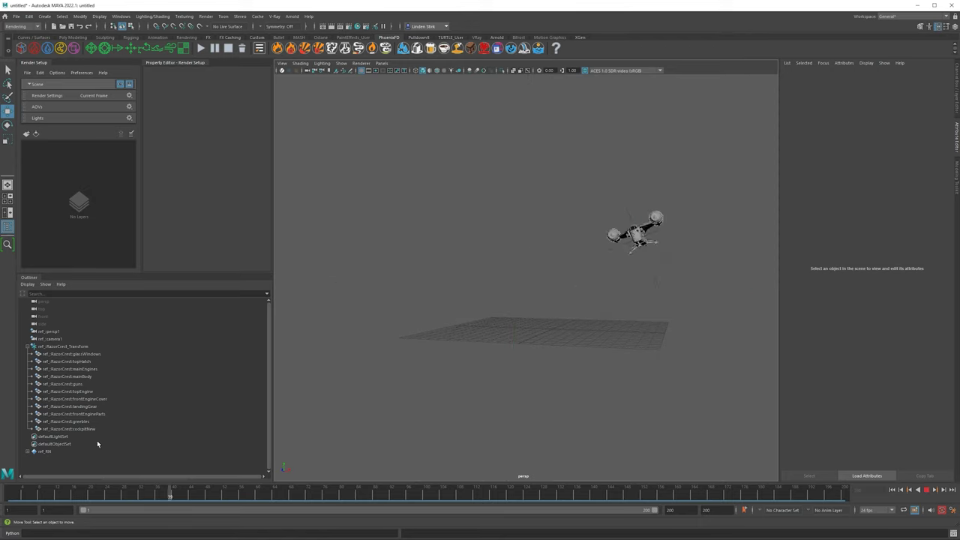
pyautogui.moveTo(97, 444); pyautogui.dragTo(634, 418)
pyautogui.rightClick(634, 419)
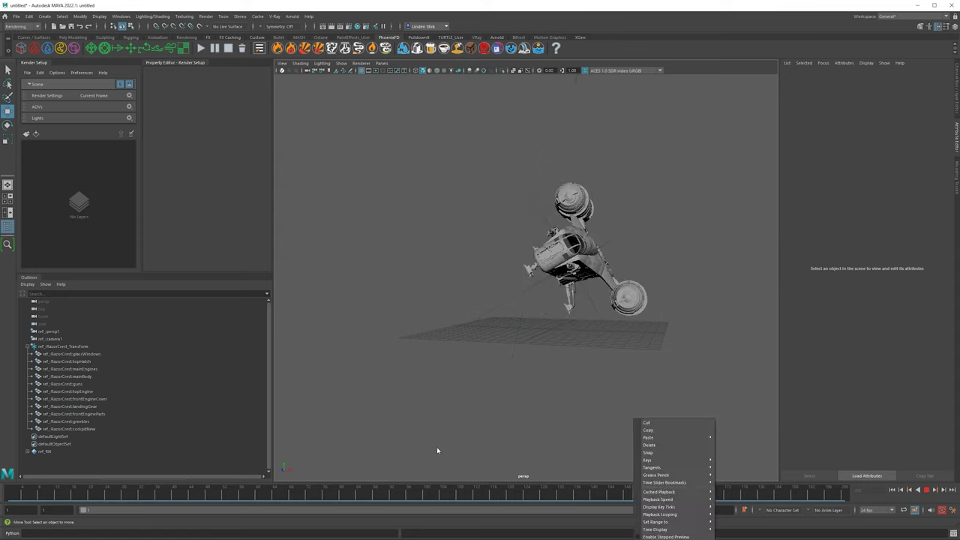
pyautogui.moveTo(437, 492); pyautogui.dragTo(846, 493)
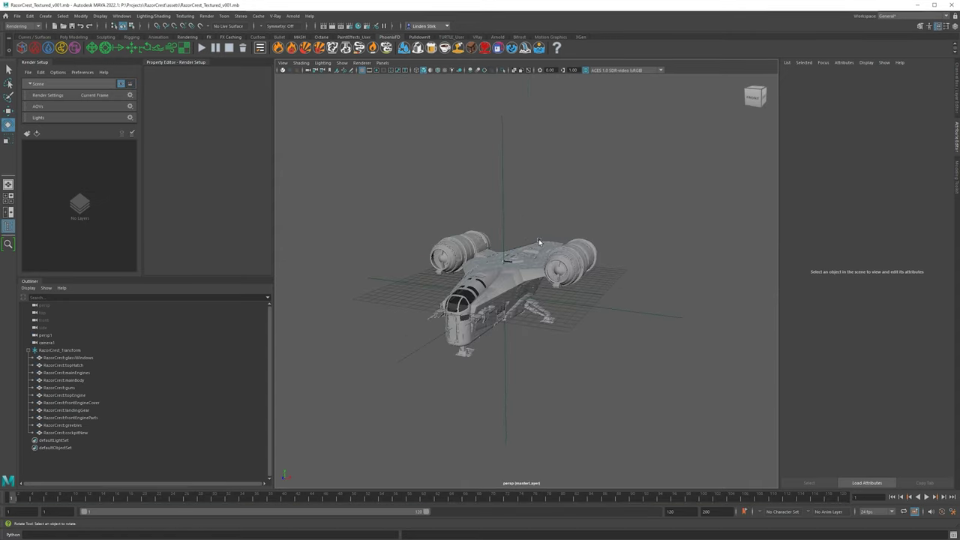
# In the RazorCrest_Textured_v001.mb scene, duplicate the mainEngines mesh above the ship and shift the copy sideways to centre one engine over the hull.
pyautogui.scroll(3, 539, 239)
pyautogui.keyDown('alt'); pyautogui.moveTo(591, 256); pyautogui.dragTo(635, 263); pyautogui.keyUp('alt')
pyautogui.click(634, 263)
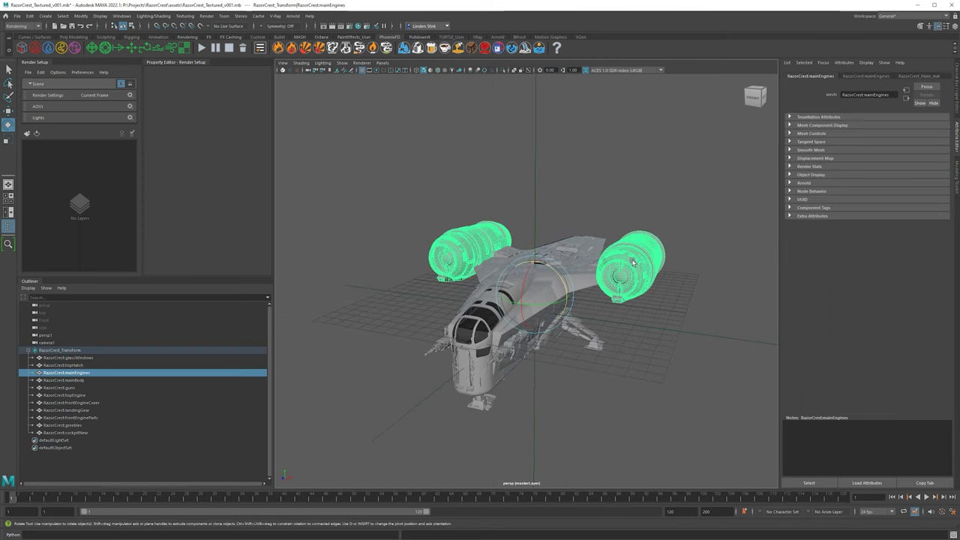
pyautogui.press('w')
pyautogui.moveTo(567, 299)
pyautogui.keyDown('shift'); pyautogui.mouseDown()
pyautogui.moveTo(488, 282)
pyautogui.moveTo(459, 242)
pyautogui.moveTo(507, 215)
pyautogui.moveTo(526, 222)
pyautogui.mouseUp(); pyautogui.keyUp('shift')
pyautogui.moveTo(471, 236); pyautogui.dragTo(393, 227)
# Delete the outer engine's components from the duplicated mesh, leaving a single extra engine above the hull, and deselect it.
pyautogui.moveTo(391, 229); pyautogui.dragTo(307, 283, button='right')
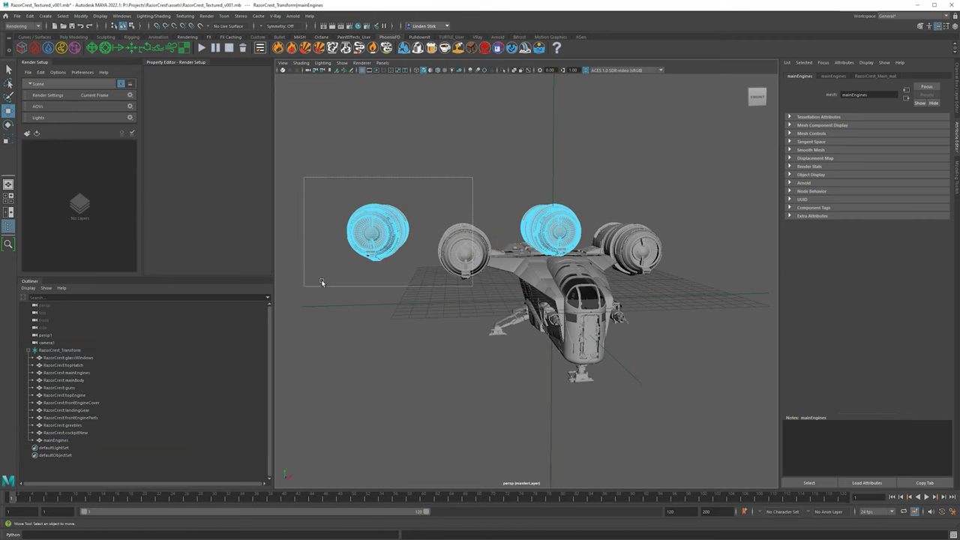
pyautogui.keyDown('alt'); pyautogui.moveTo(665, 160); pyautogui.dragTo(632, 171); pyautogui.keyUp('alt')
pyautogui.click(632, 162)
# Save the modified asset as RazorCrest_Textured_v002.mb in the project's assets folder.
pyautogui.hotkey('ctrl', 'shift', 's')
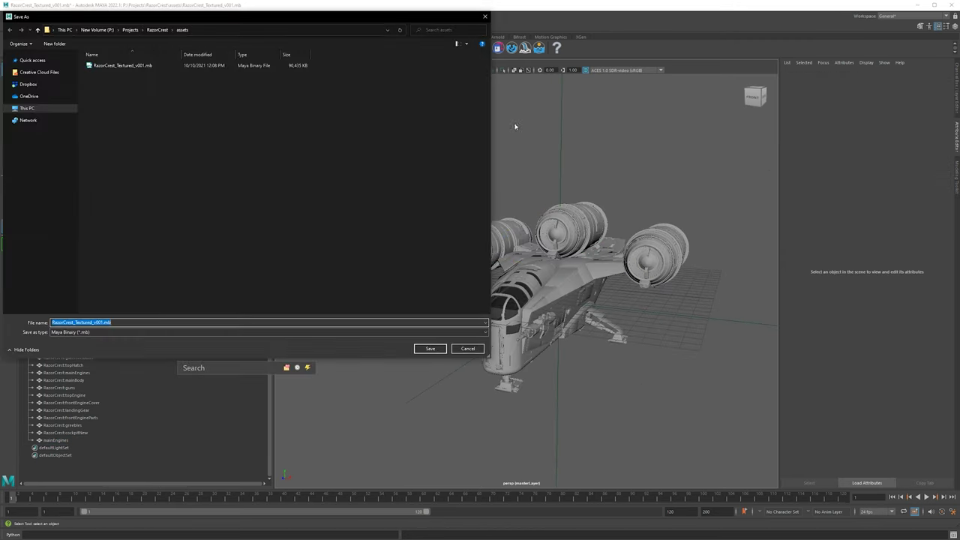
pyautogui.click(113, 322)
pyautogui.press('BackSpace')
pyautogui.write('2')
pyautogui.press('Return')
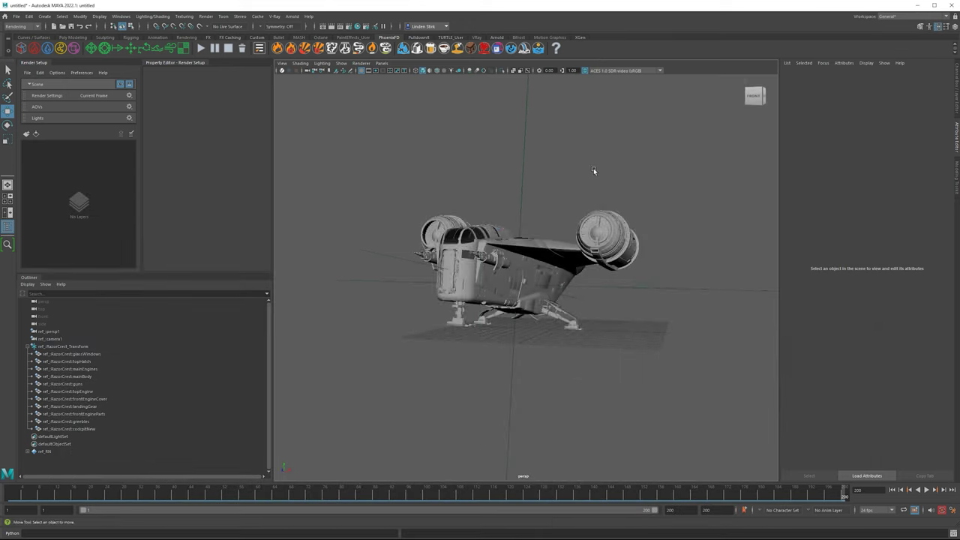
# Return to the untitled animation scene and scrub the timeline to frame 196 to review the referenced ship's landing.
pyautogui.keyDown('alt'); pyautogui.moveTo(594, 168); pyautogui.dragTo(520, 174); pyautogui.keyUp('alt')
pyautogui.click(412, 390)
pyautogui.click(521, 175)
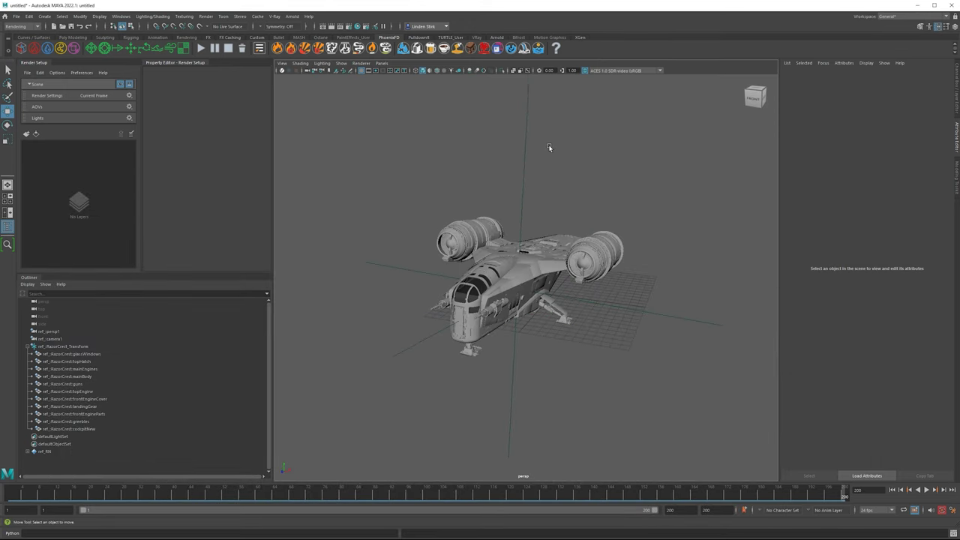
pyautogui.click(483, 303)
pyautogui.click(270, 493)
pyautogui.moveTo(244, 492); pyautogui.dragTo(828, 493)
pyautogui.click(686, 277)
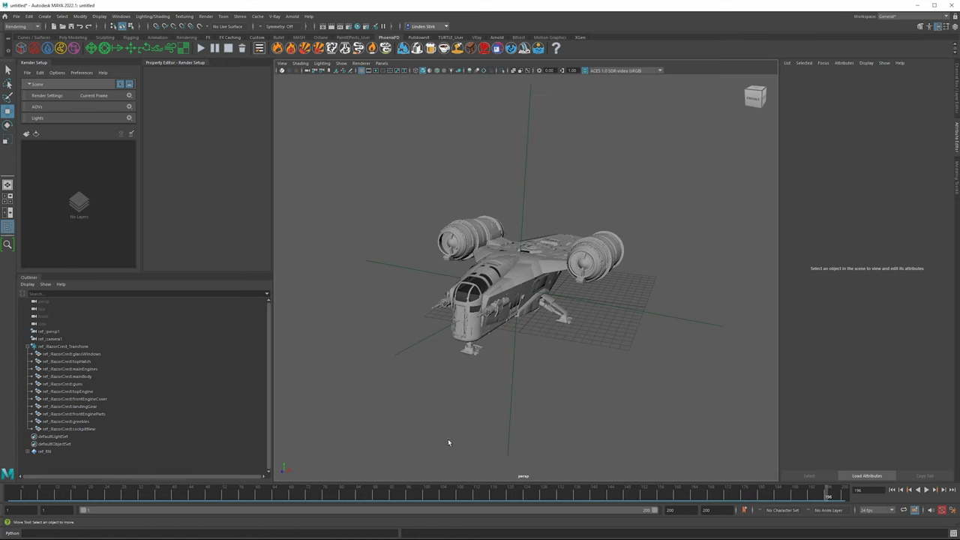
# Select the referenced ship, show its channel values, and set the animation start time to frame 0.
pyautogui.click(484, 306)
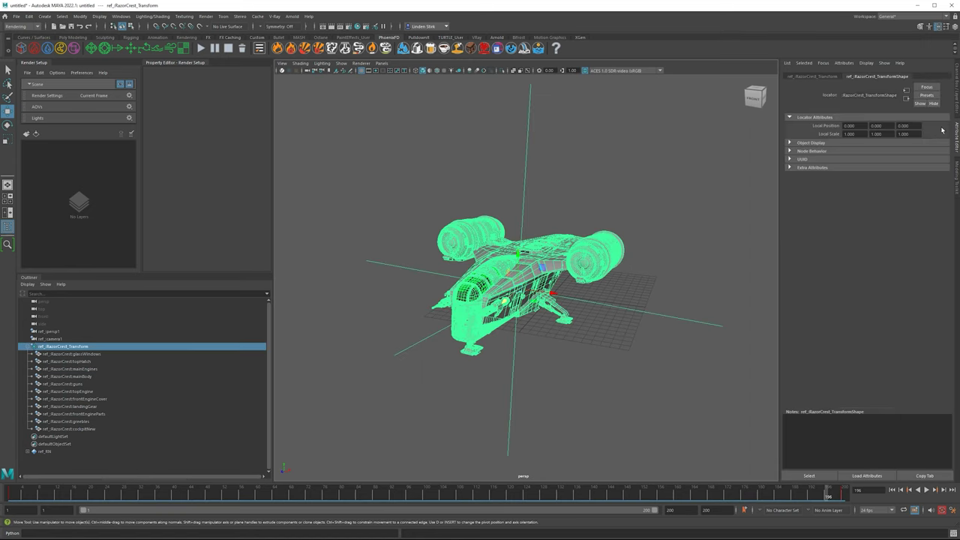
pyautogui.hotkey('ctrl', 'a')
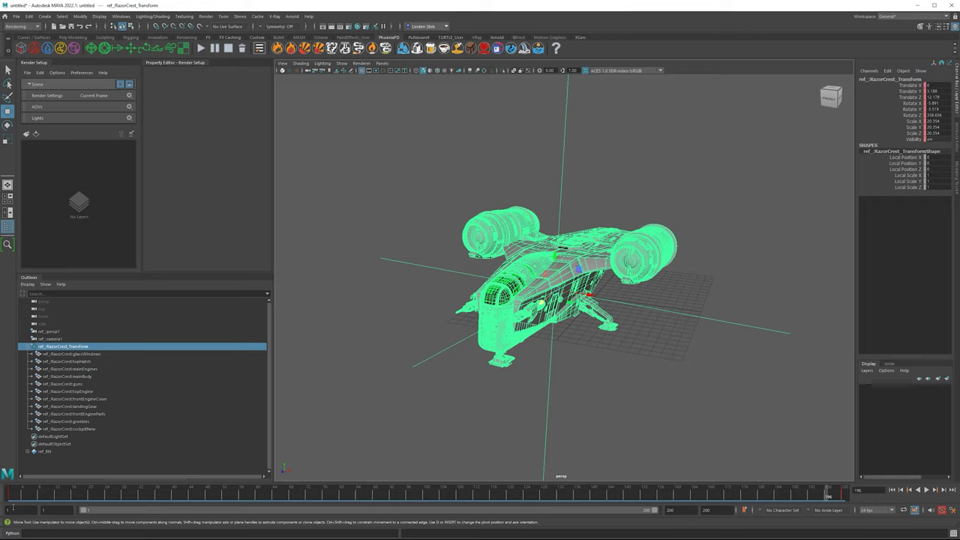
pyautogui.click(19, 510)
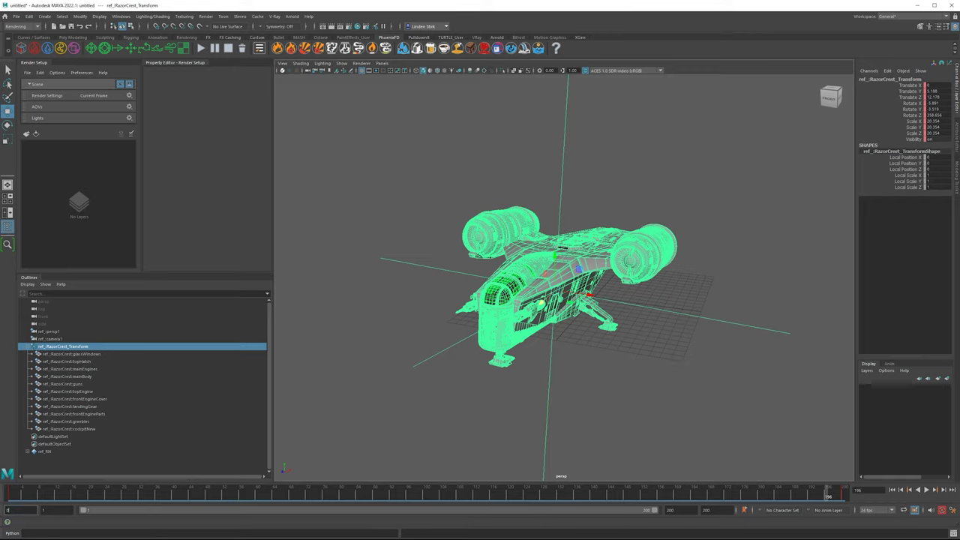
pyautogui.write('0')
pyautogui.press('Return')
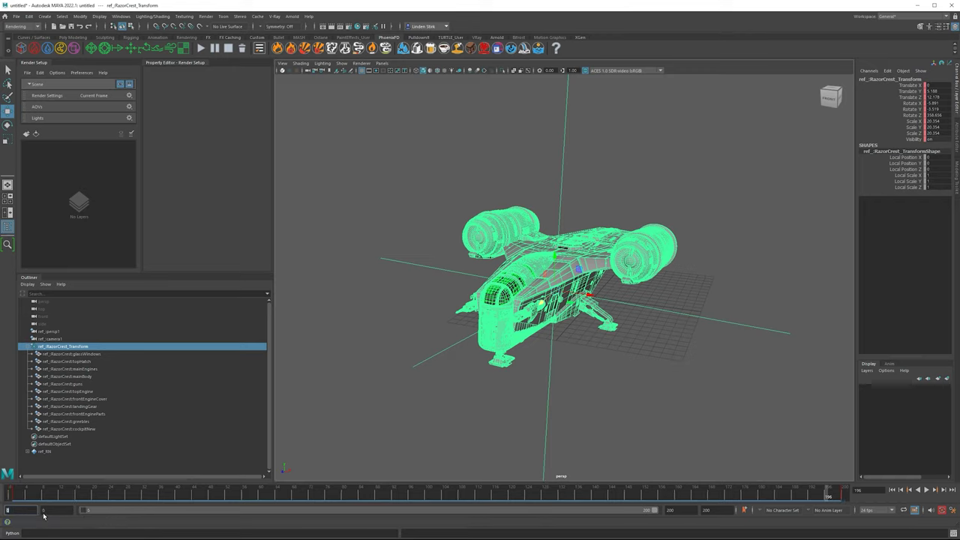
# Go to the ship's opening keyframe and set the animation start time to frame 1.
pyautogui.click(9, 495)
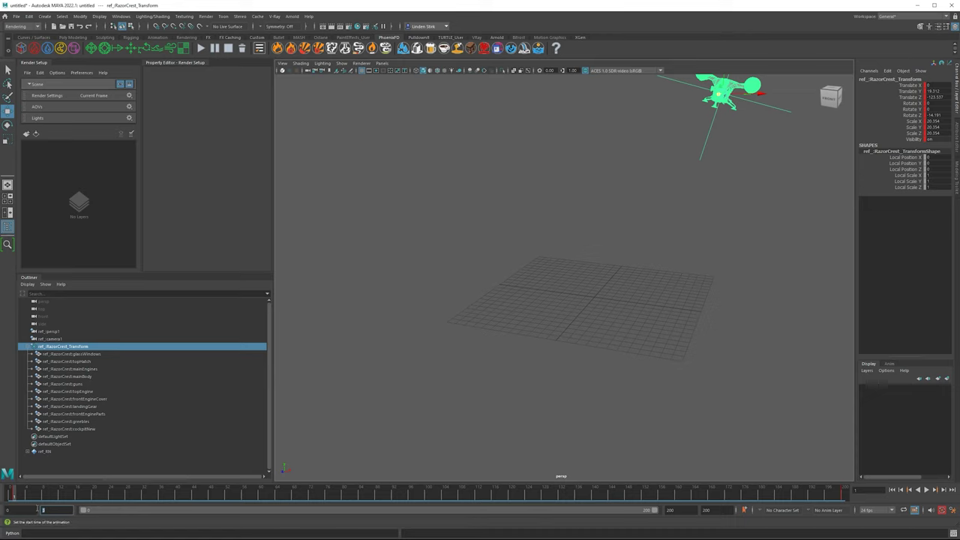
pyautogui.click(7, 510)
pyautogui.write('1')
pyautogui.press('Return')
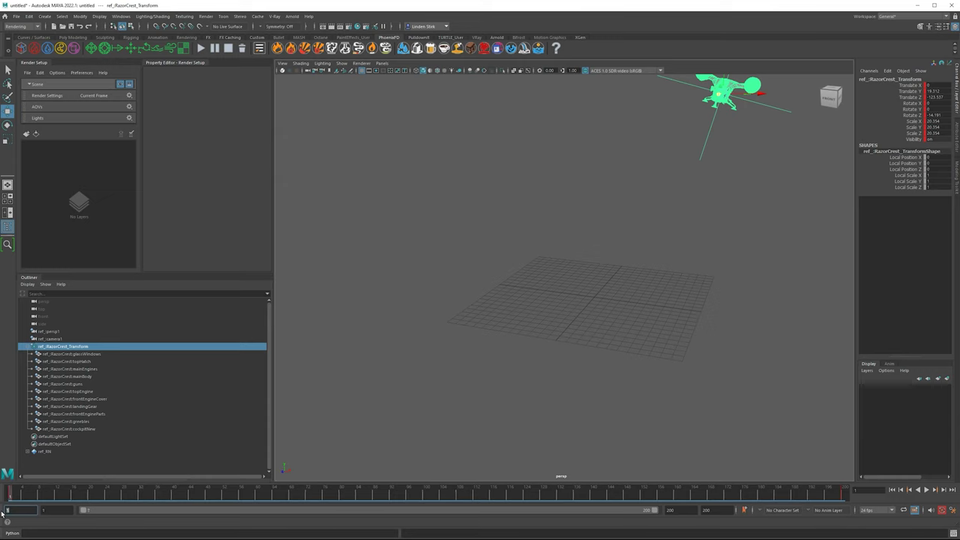
# Deselect the ship, then play and scrub its landing animation through to frame 190.
pyautogui.click(508, 352)
pyautogui.hotkey('alt', 'v')
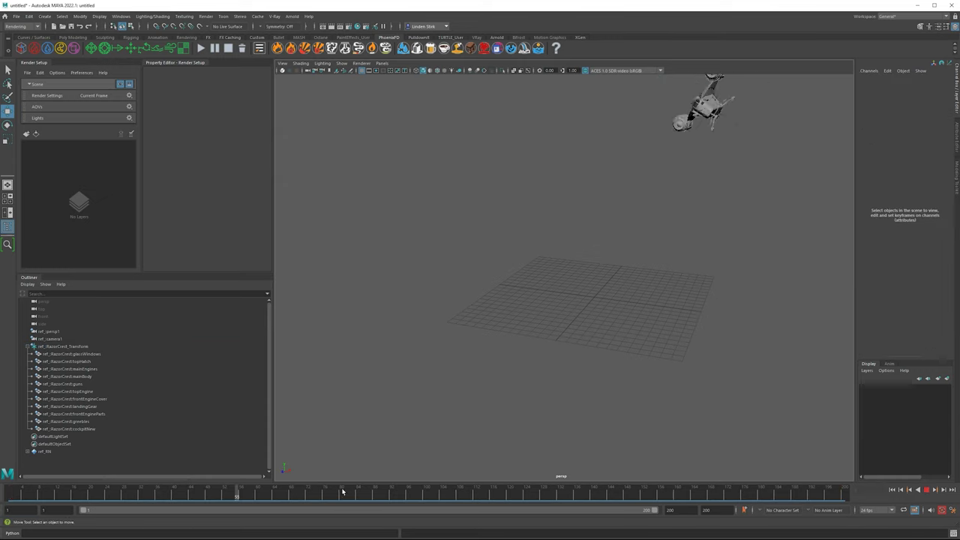
pyautogui.moveTo(342, 491); pyautogui.dragTo(783, 393)
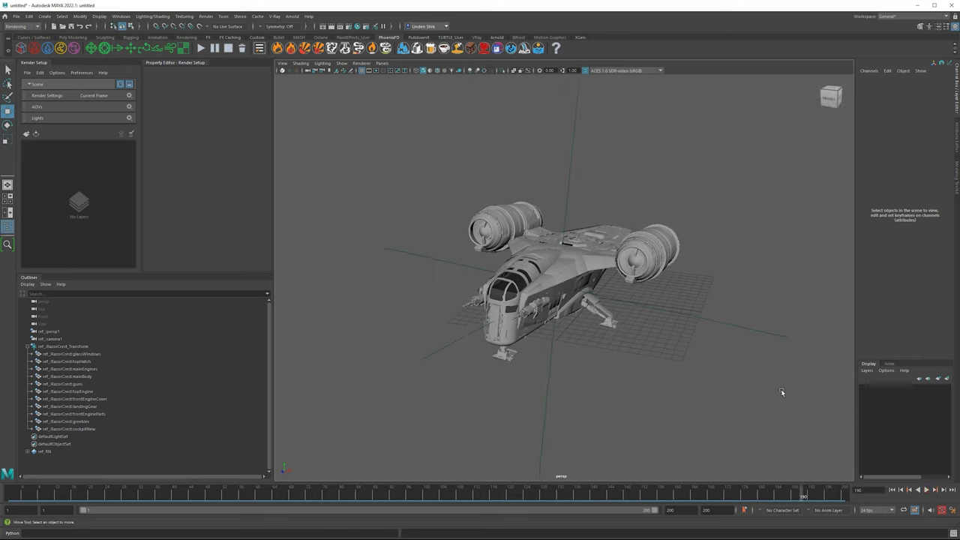
pyautogui.click(622, 243)
pyautogui.click(677, 215)
# Replace the RazorCrest reference with RazorCrest_Textured_v002.mb in the Reference Editor, and move the editor clear of the ship.
pyautogui.click(16, 16)
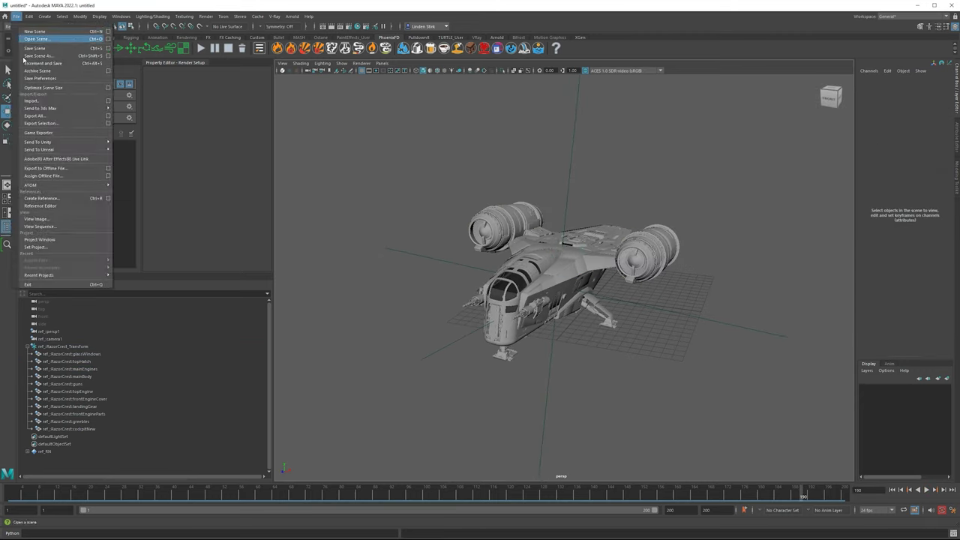
pyautogui.click(65, 207)
pyautogui.click(444, 227)
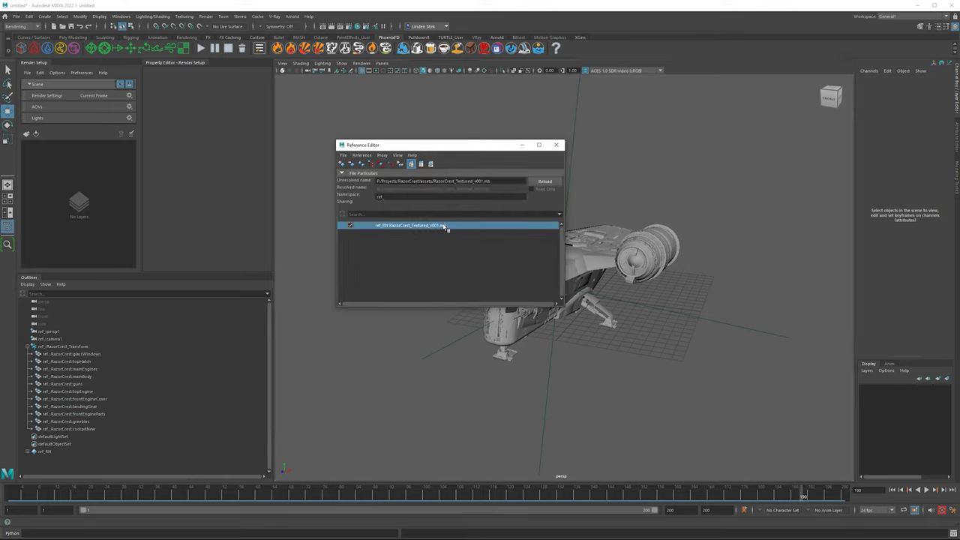
pyautogui.rightClick(459, 232)
pyautogui.moveTo(491, 241)
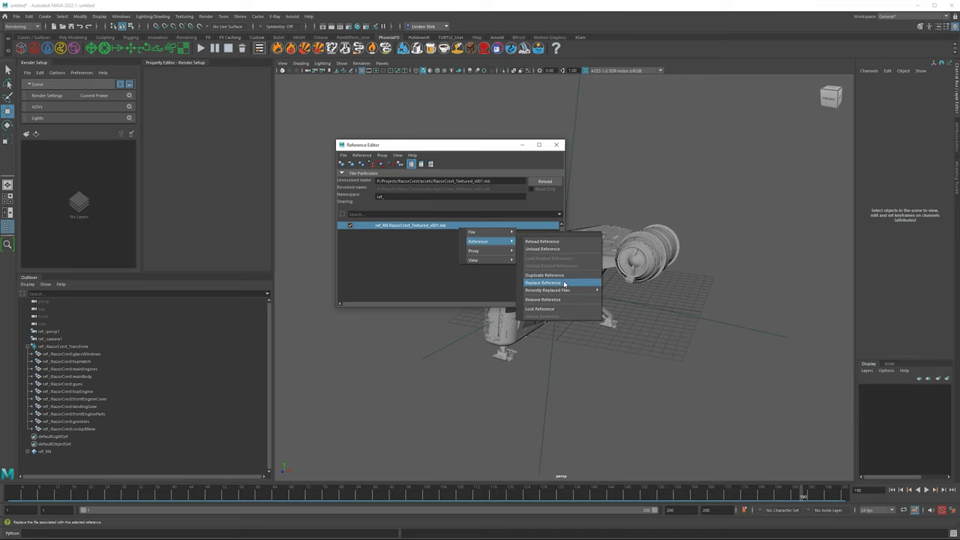
pyautogui.click(565, 283)
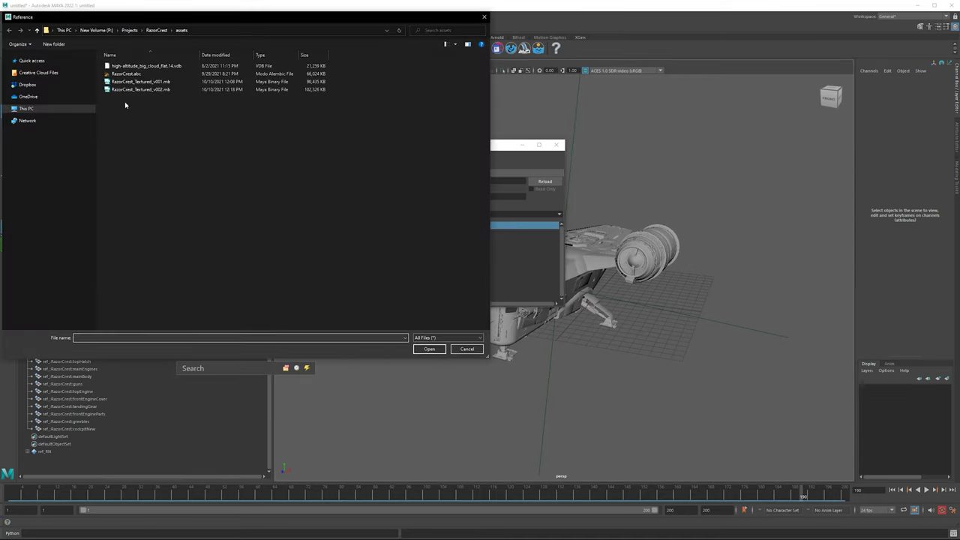
pyautogui.doubleClick(131, 90)
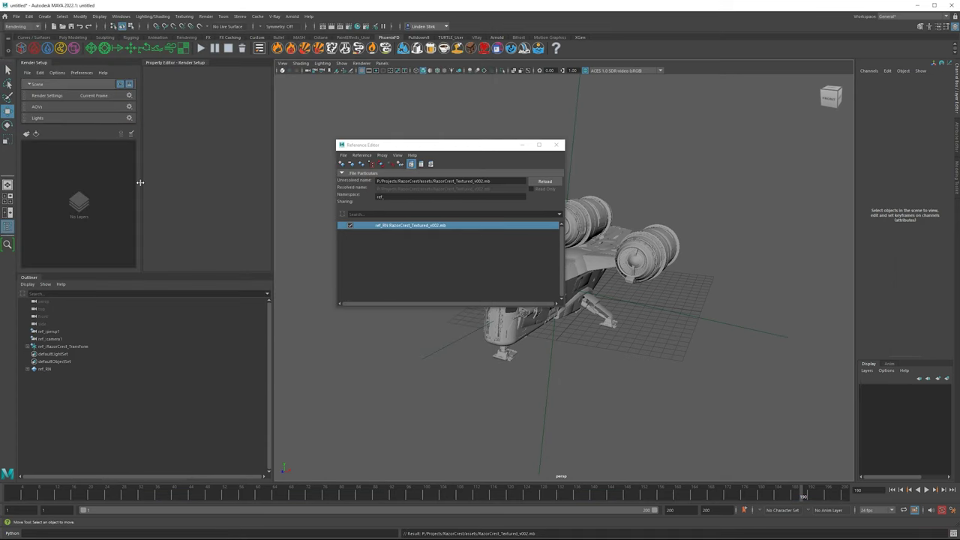
pyautogui.moveTo(534, 147); pyautogui.dragTo(360, 125)
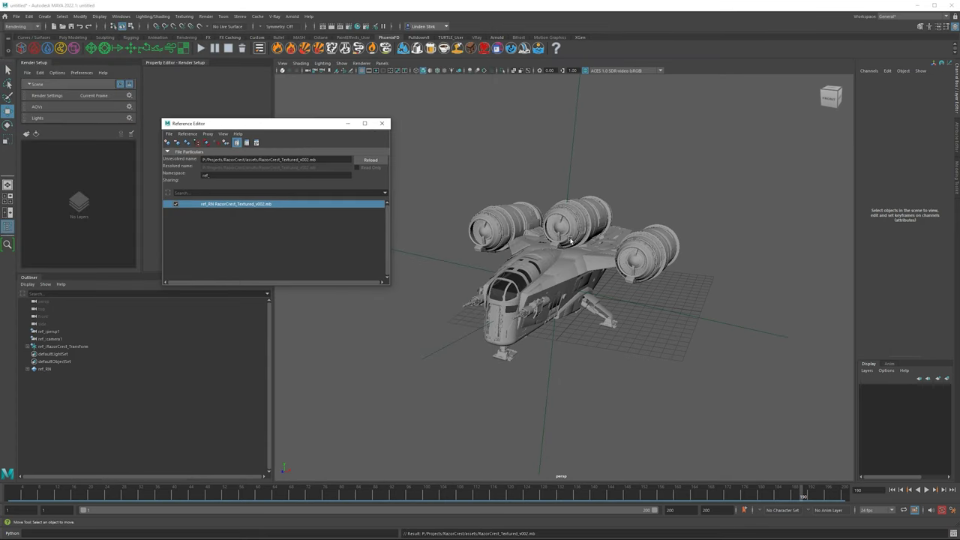
# Play the landing animation on the replaced ship, stop at frame 23, and view the ship from the front.
pyautogui.moveTo(554, 232)
pyautogui.keyDown('alt'); pyautogui.mouseDown()
pyautogui.moveTo(658, 212)
pyautogui.moveTo(550, 232)
pyautogui.mouseUp(); pyautogui.keyUp('alt')
pyautogui.hotkey('alt', 'v')
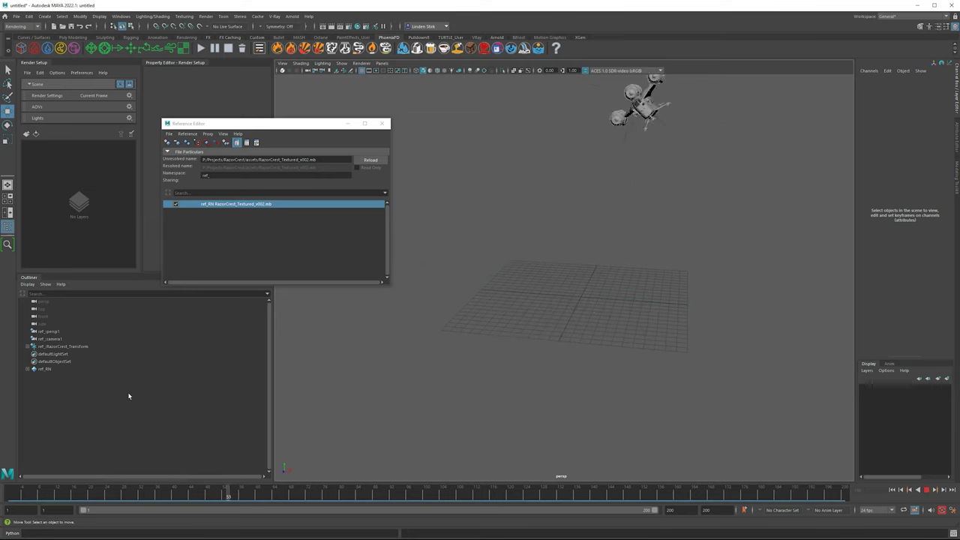
pyautogui.keyDown('alt'); pyautogui.moveTo(327, 380); pyautogui.dragTo(676, 274); pyautogui.keyUp('alt')
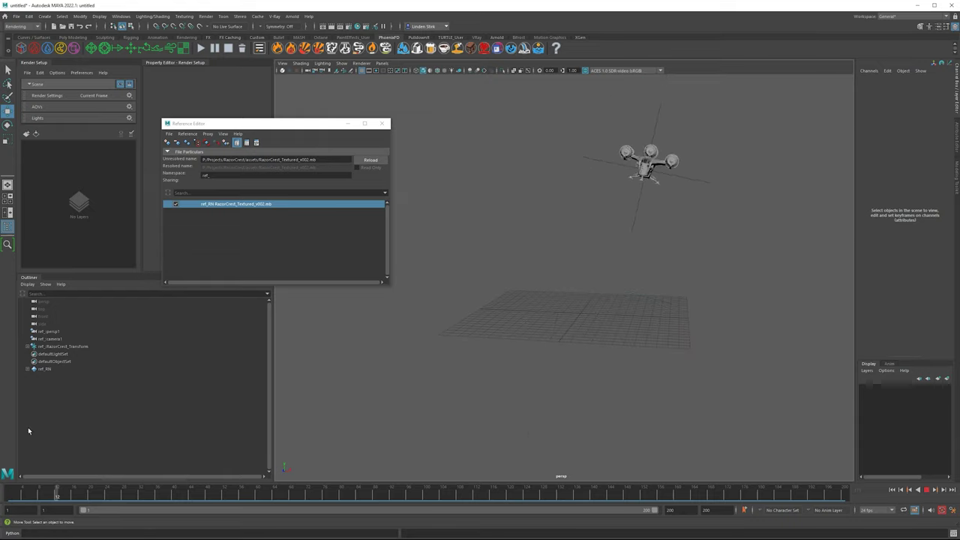
pyautogui.press('Escape')
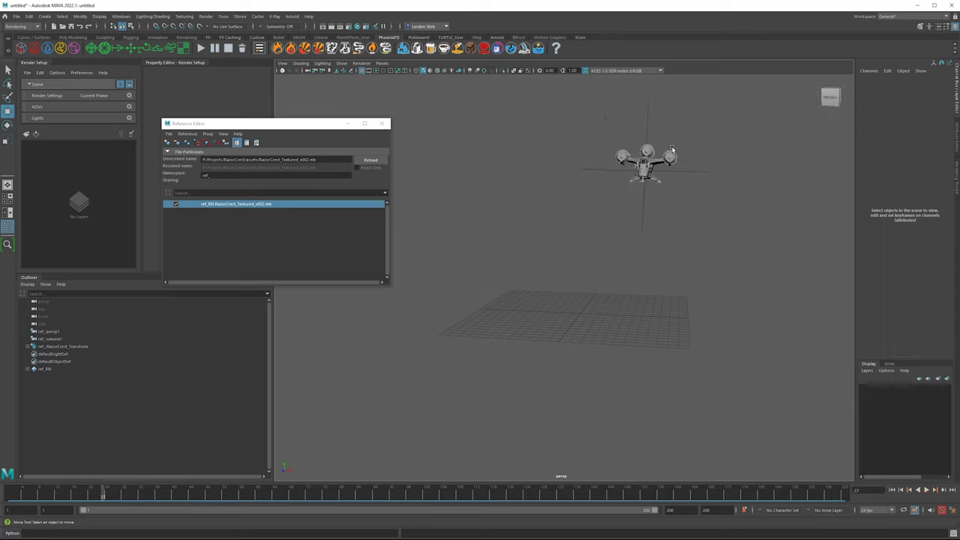
pyautogui.keyDown('alt'); pyautogui.moveTo(691, 138); pyautogui.dragTo(744, 152); pyautogui.keyUp('alt')
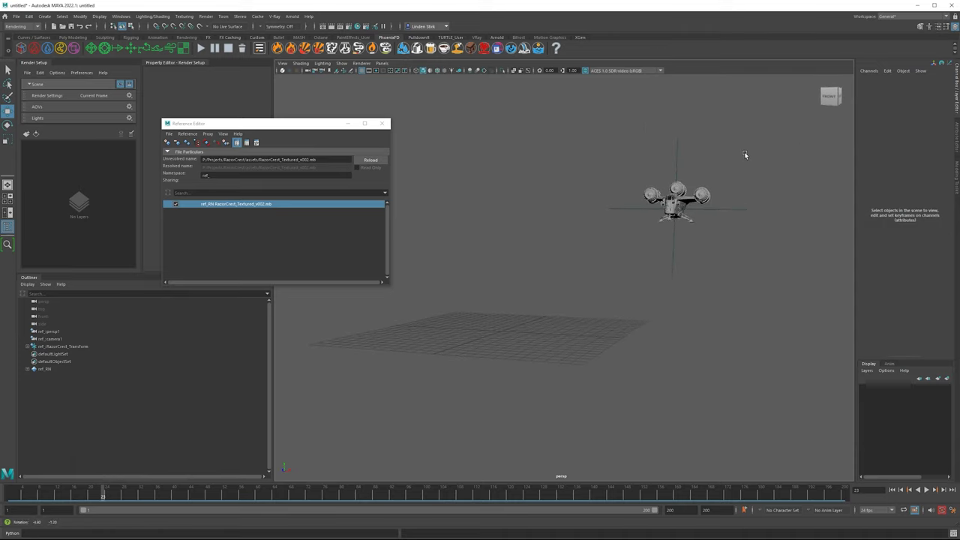
pyautogui.keyDown('alt'); pyautogui.moveTo(741, 186); pyautogui.dragTo(764, 180); pyautogui.keyUp('alt')
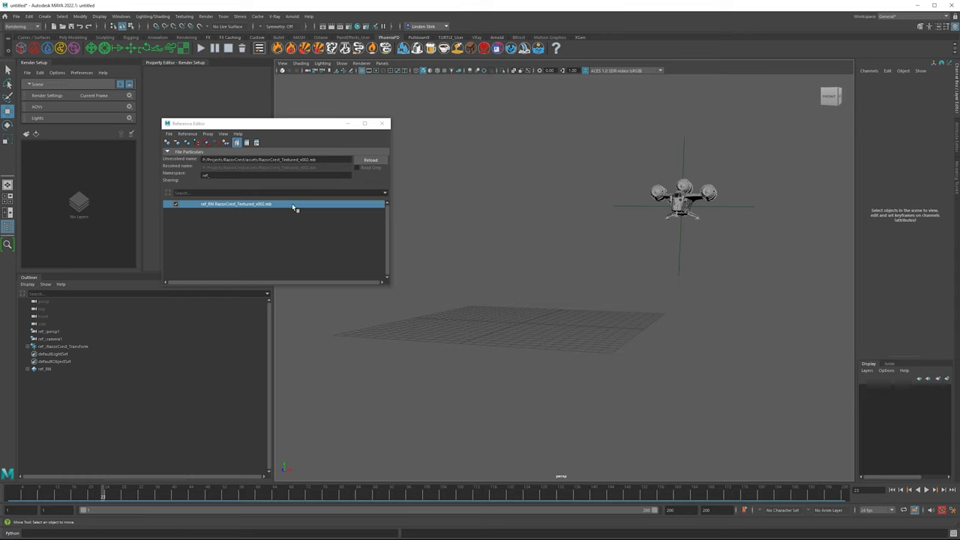
# Unload the RazorCrest_Textured_v002.mb reference, select its ref_RN node in the Outliner, and load the reference again.
pyautogui.click(175, 205)
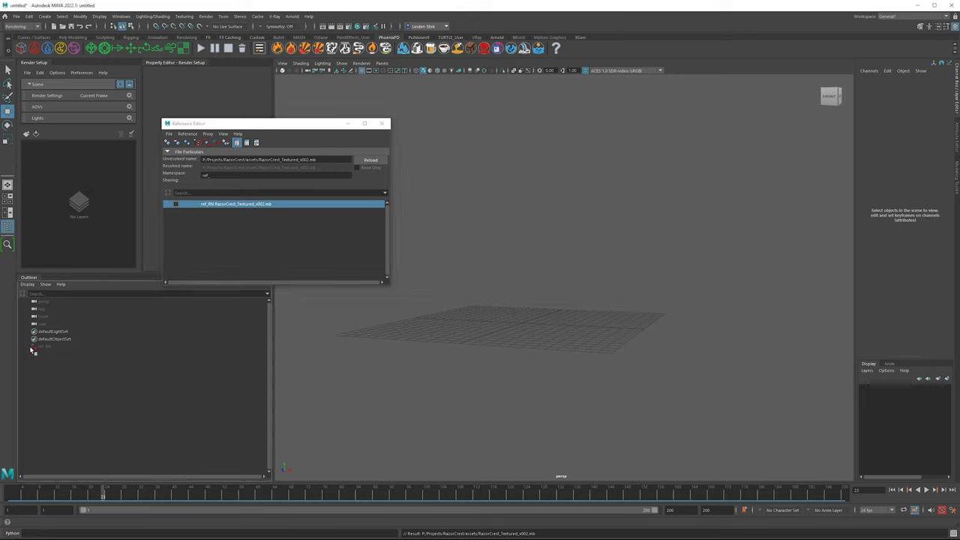
pyautogui.click(44, 348)
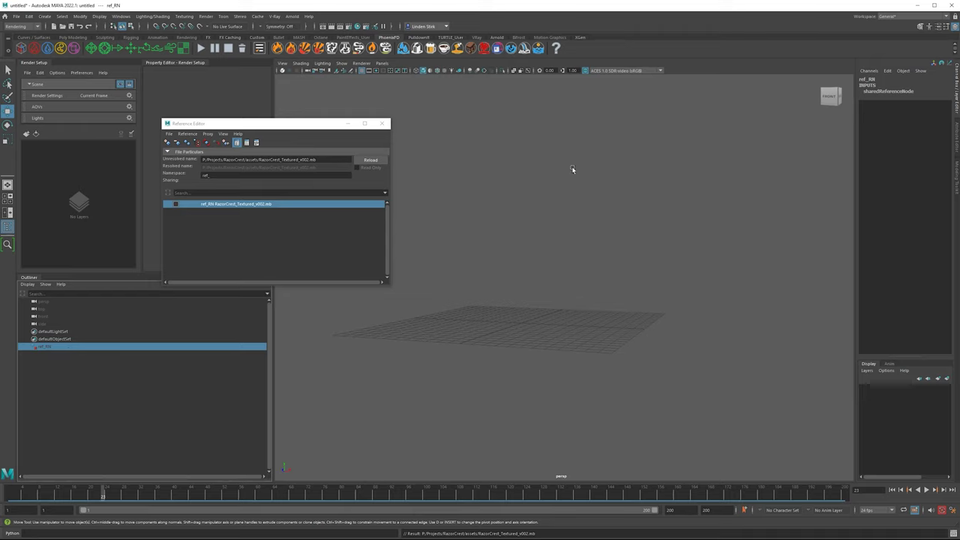
pyautogui.moveTo(586, 173)
pyautogui.keyDown('alt'); pyautogui.mouseDown()
pyautogui.moveTo(555, 186)
pyautogui.moveTo(643, 177)
pyautogui.moveTo(611, 148)
pyautogui.moveTo(542, 168)
pyautogui.moveTo(594, 178)
pyautogui.mouseUp(); pyautogui.keyUp('alt')
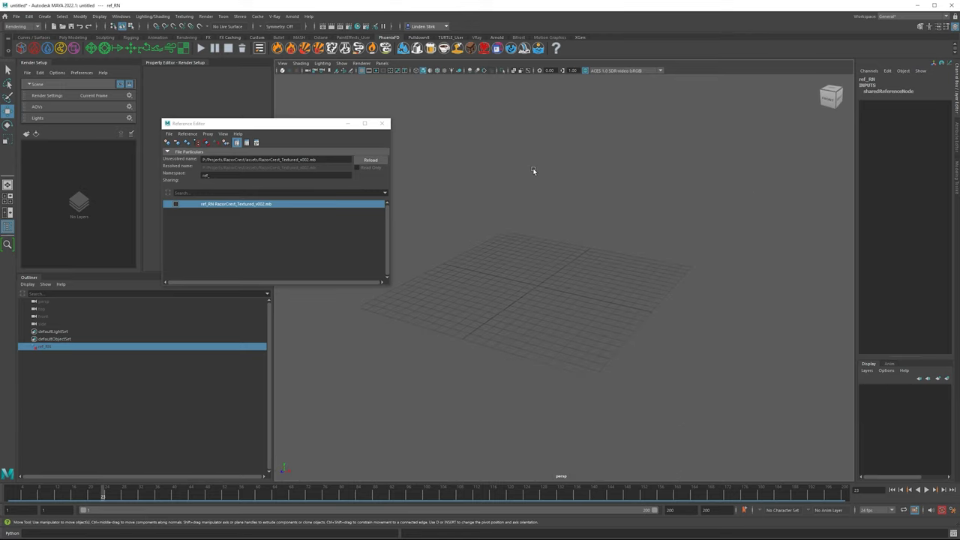
pyautogui.click(176, 204)
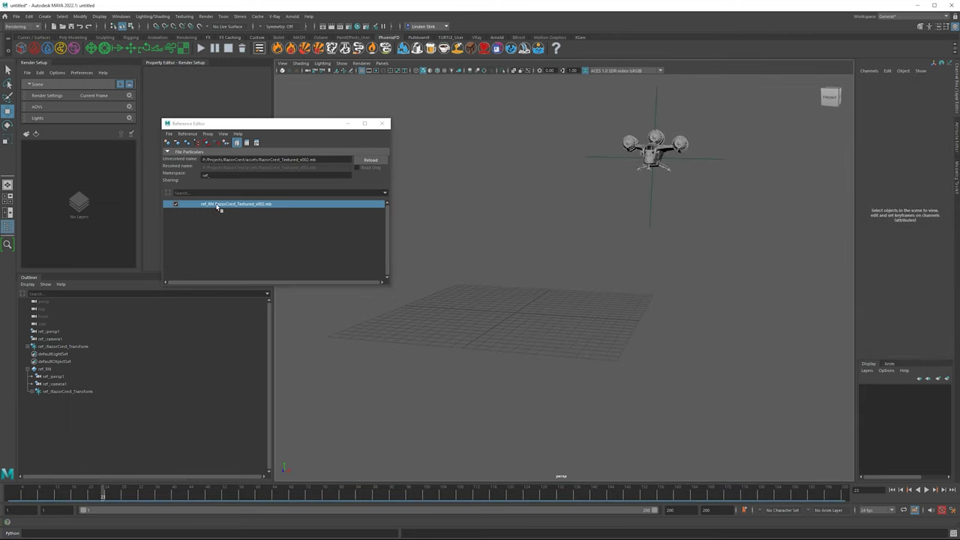
# Play the reloaded ship's animation to frame 196 and select the added top engine to inspect it up close.
pyautogui.hotkey('alt', 'v')
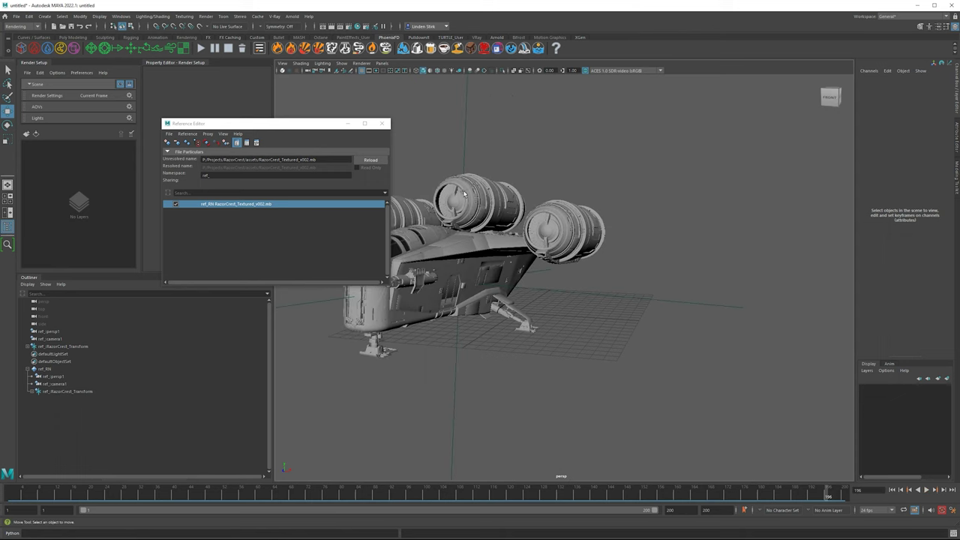
pyautogui.click(465, 192)
pyautogui.hotkey('alt', 'v')
pyautogui.keyDown('alt'); pyautogui.moveTo(523, 157); pyautogui.dragTo(606, 206); pyautogui.keyUp('alt')
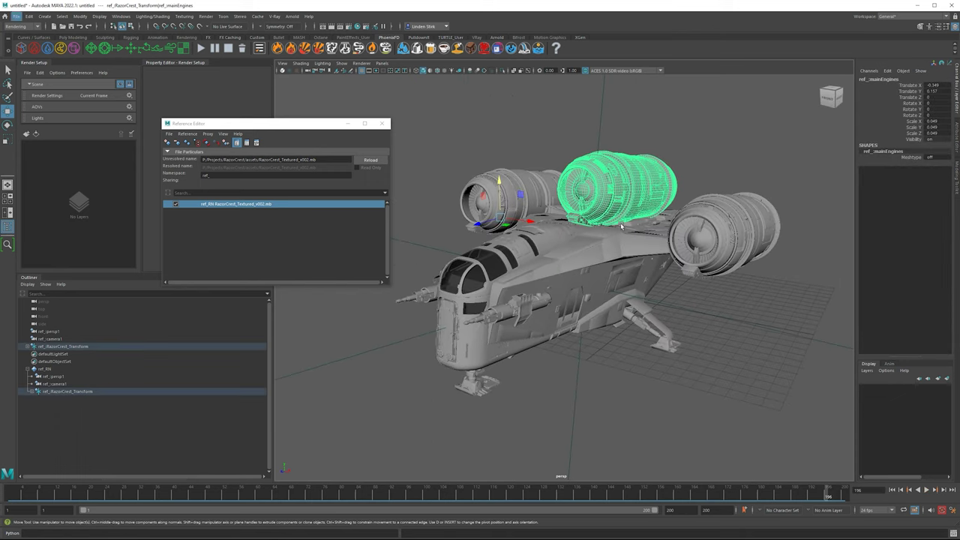
pyautogui.scroll(5, 591, 230)
pyautogui.scroll(-6, 551, 225)
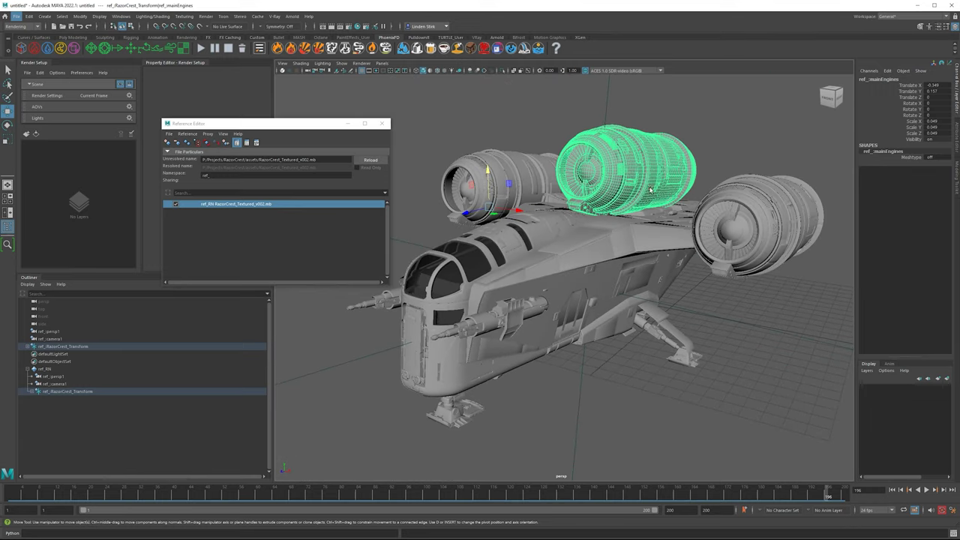
# Select the ship's main body and its cockpit windows in turn to inspect them, and clear the selection.
pyautogui.click(441, 277)
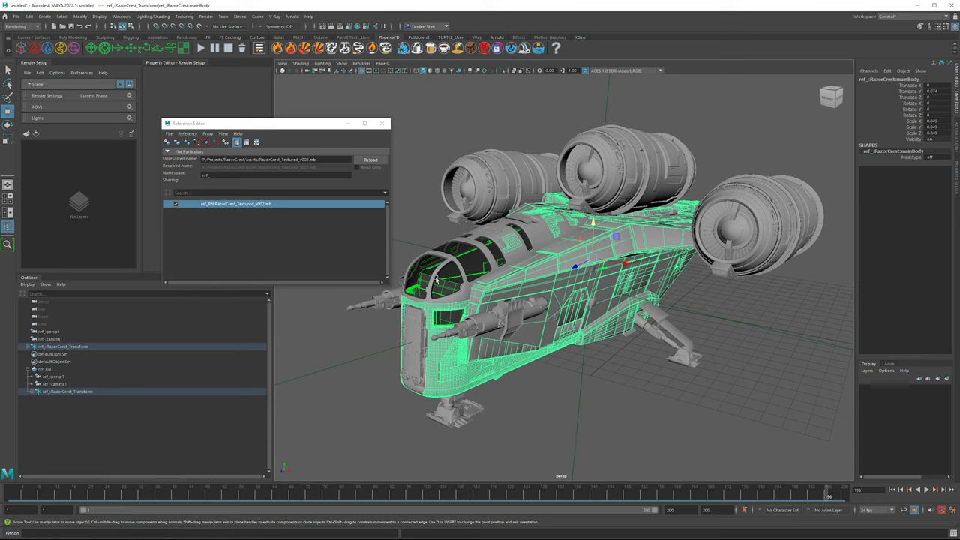
pyautogui.click(440, 283)
pyautogui.scroll(-4, 508, 293)
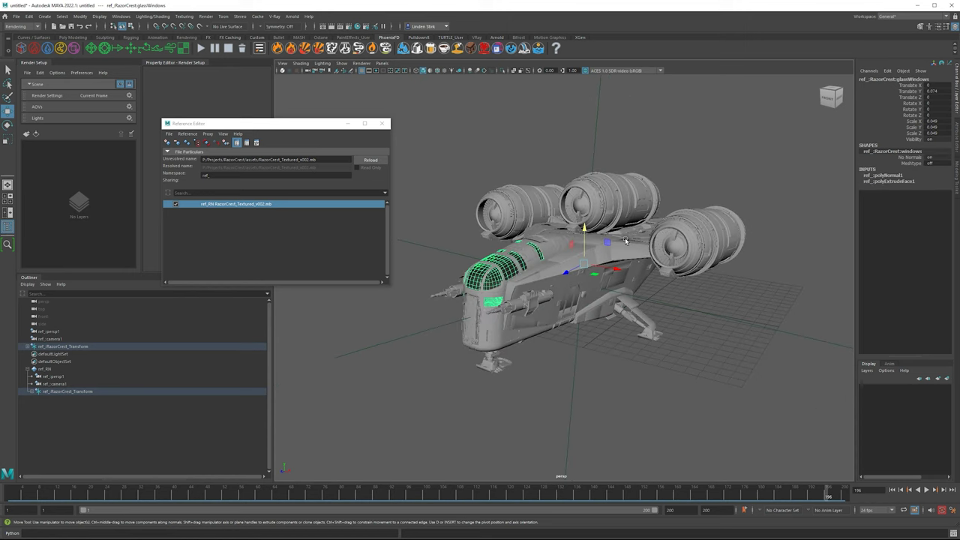
pyautogui.click(681, 160)
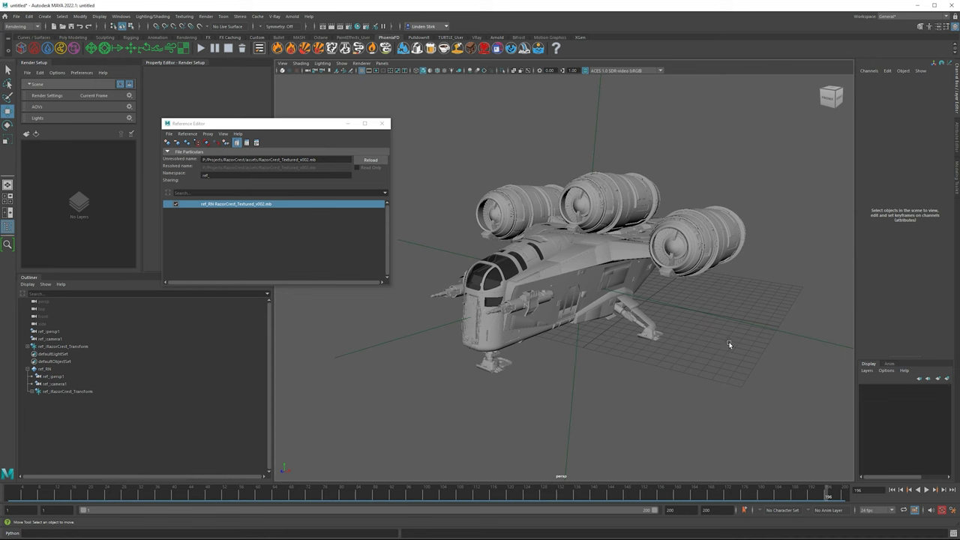
# Inspect the added top engine's selection again, deselect it, and view the landed ship from a lower front angle.
pyautogui.keyDown('alt'); pyautogui.moveTo(729, 341); pyautogui.dragTo(748, 260); pyautogui.keyUp('alt')
pyautogui.click(748, 260)
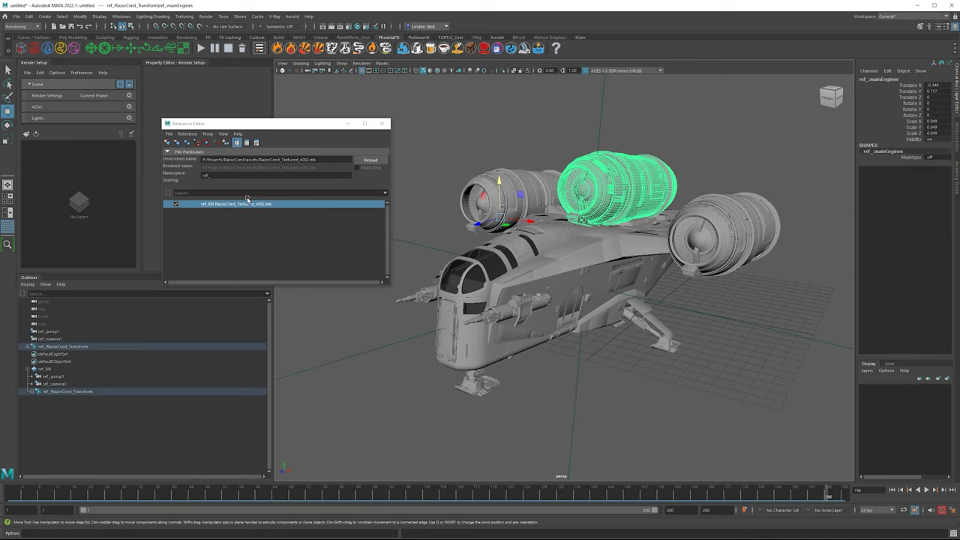
pyautogui.click(700, 148)
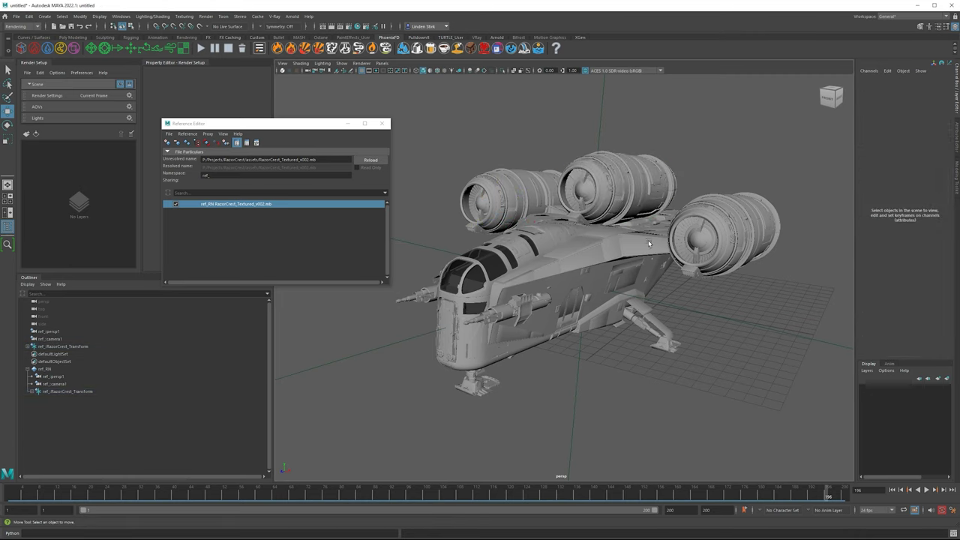
pyautogui.keyDown('alt'); pyautogui.moveTo(627, 288); pyautogui.dragTo(555, 217); pyautogui.keyUp('alt')
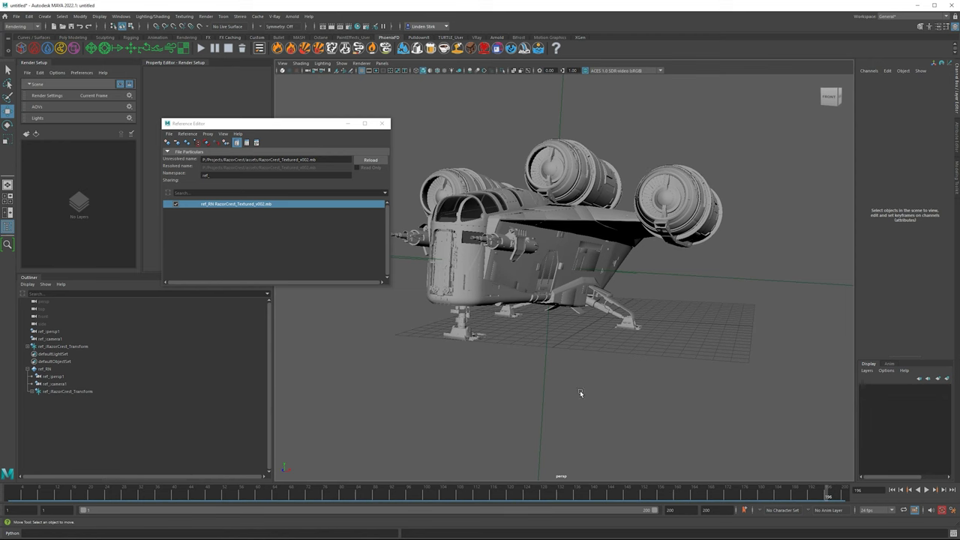
# Select the whole ship, expand its RazorCrest_Transform group in the Outliner to show the parts, and clear the selection.
pyautogui.click(570, 150)
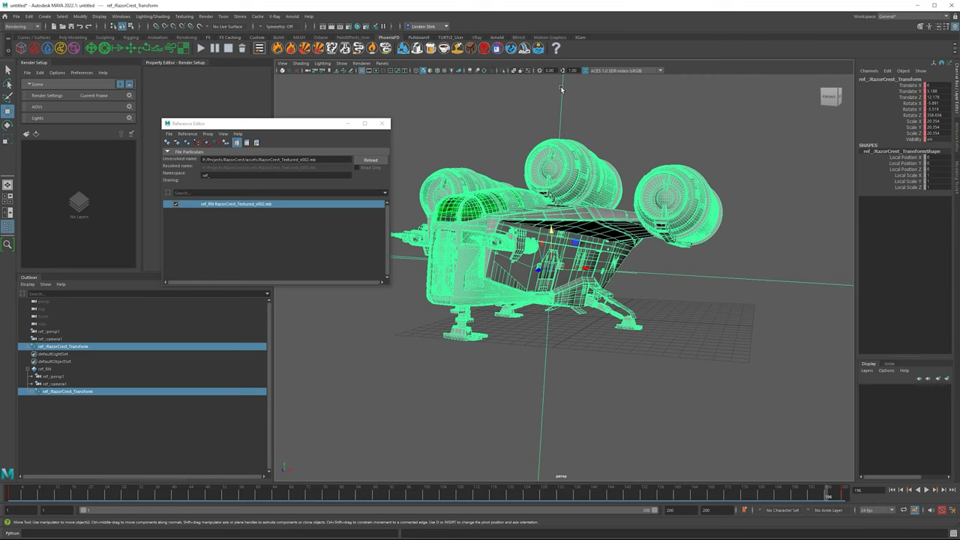
pyautogui.moveTo(580, 101); pyautogui.dragTo(578, 99)
pyautogui.hotkey('ctrl', 'z')
pyautogui.click(31, 347)
pyautogui.click(481, 364)
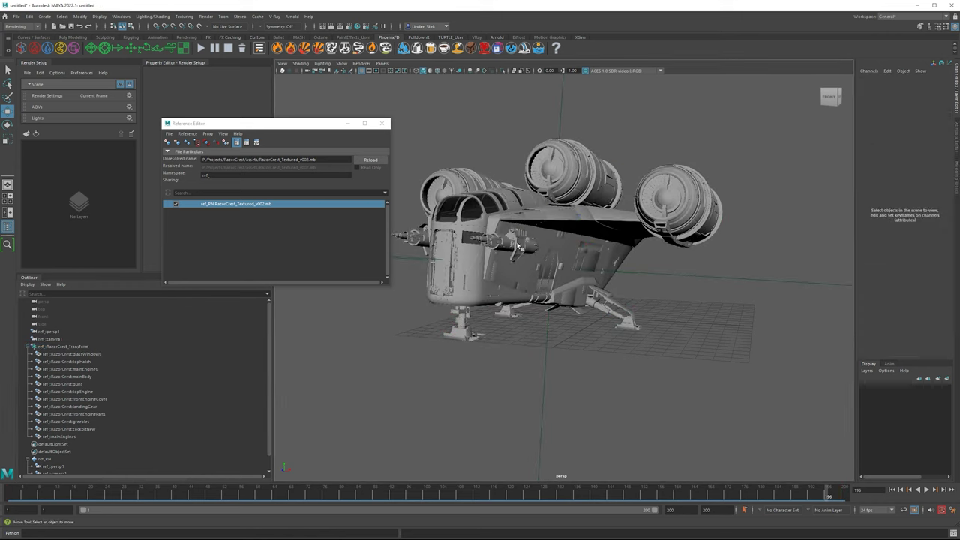
# Try rotating the ship's guns about 25° around X and moving them upward, and undo both changes.
pyautogui.click(520, 238)
pyautogui.press('e')
pyautogui.moveTo(525, 214); pyautogui.dragTo(552, 163)
pyautogui.press('w')
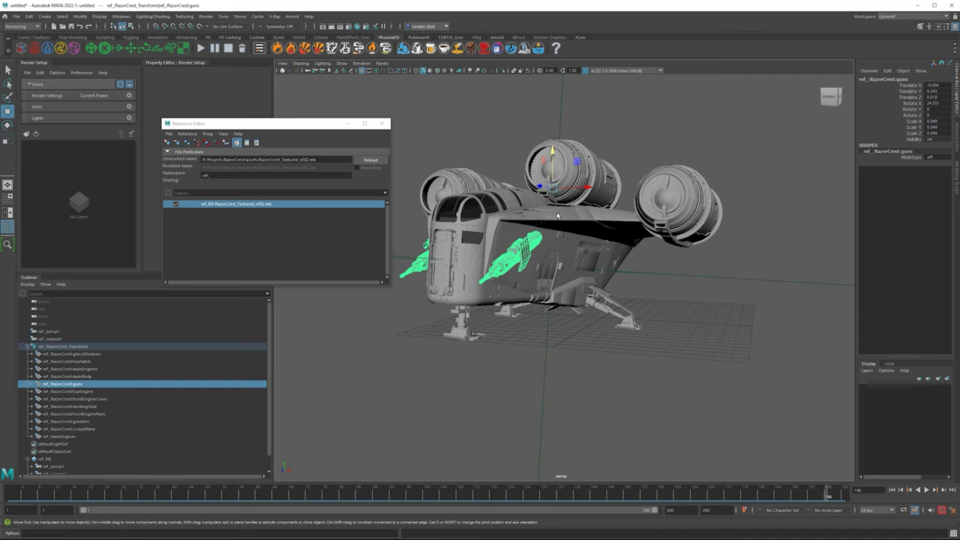
pyautogui.hotkey('ctrl', 'z')
pyautogui.hotkey('ctrl', 'z')
pyautogui.hotkey('ctrl', 'z')
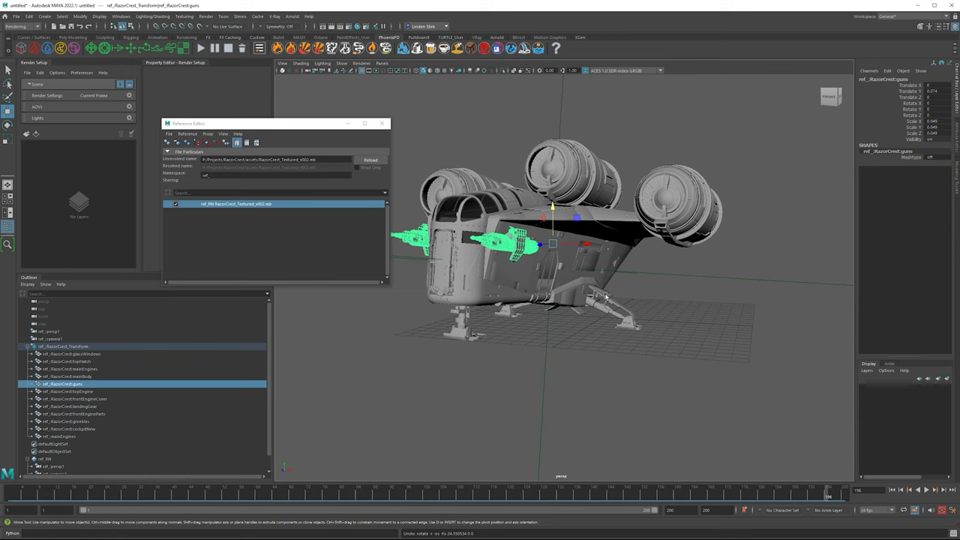
# Select the landing gear, go up to its parent RazorCrest_Transform to check the keyed channels, and deselect the ship.
pyautogui.click(606, 298)
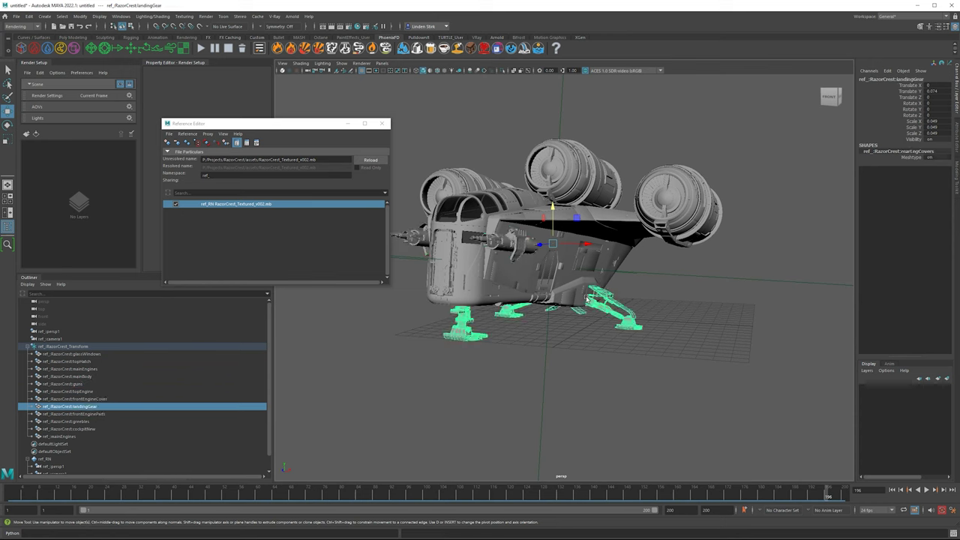
pyautogui.press('Up')
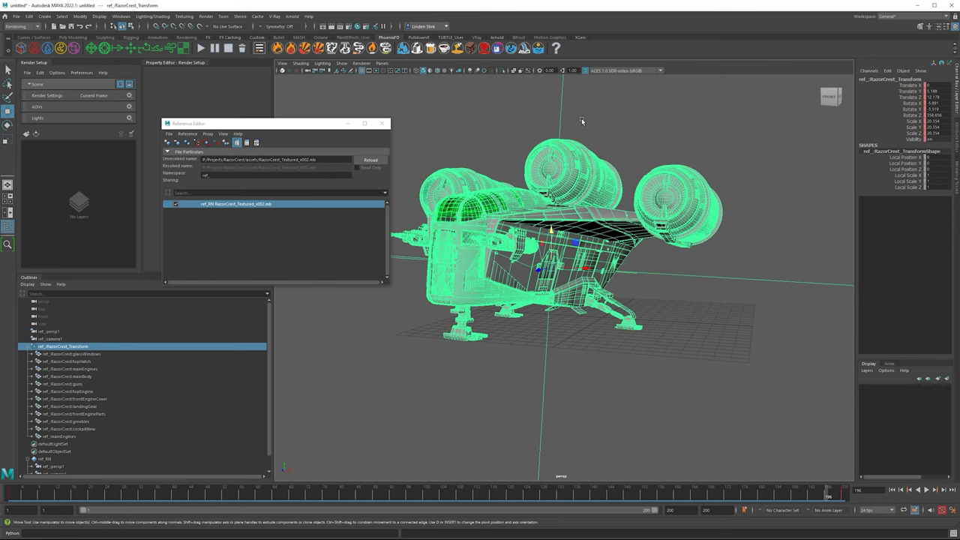
pyautogui.click(576, 118)
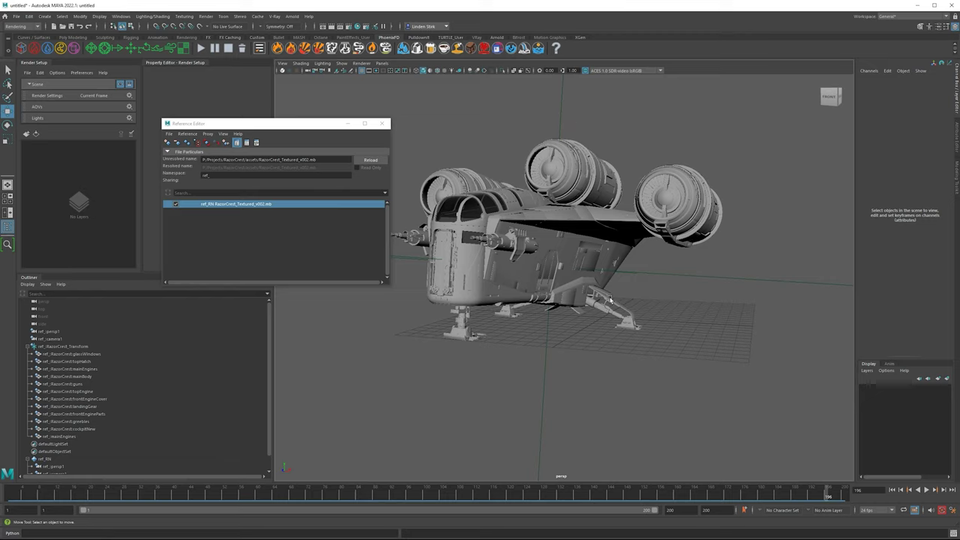
# Play the animation from the middle of the timeline, stop at frame 156, and view the ship from the front.
pyautogui.keyDown('alt'); pyautogui.moveTo(583, 255); pyautogui.dragTo(540, 229); pyautogui.keyUp('alt')
pyautogui.click(532, 491)
pyautogui.hotkey('alt', 'v')
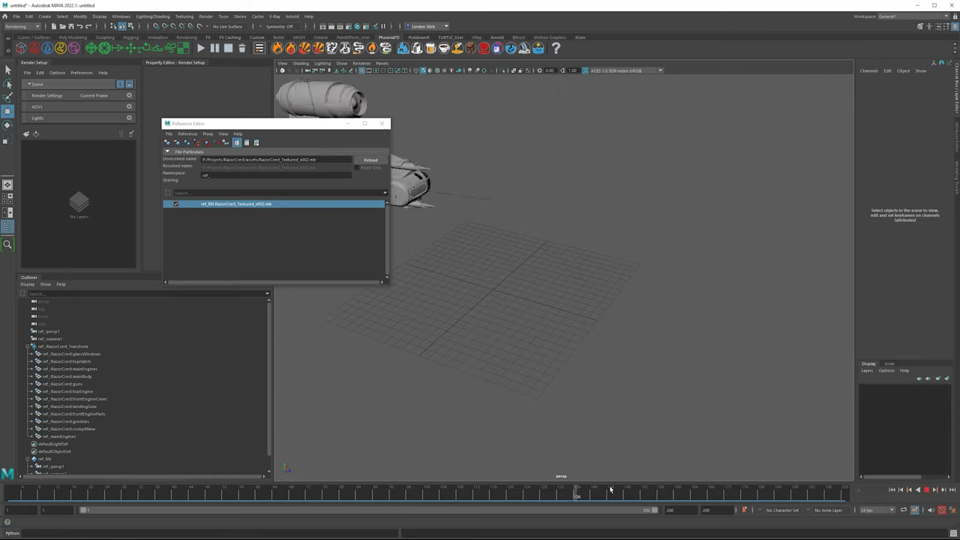
pyautogui.hotkey('alt', 'v')
pyautogui.keyDown('alt'); pyautogui.moveTo(593, 315); pyautogui.dragTo(626, 229); pyautogui.keyUp('alt')
pyautogui.scroll(10, 588, 216)
# Select the ship's main body, play the landing through to frame 197, and clear the selection.
pyautogui.click(610, 244)
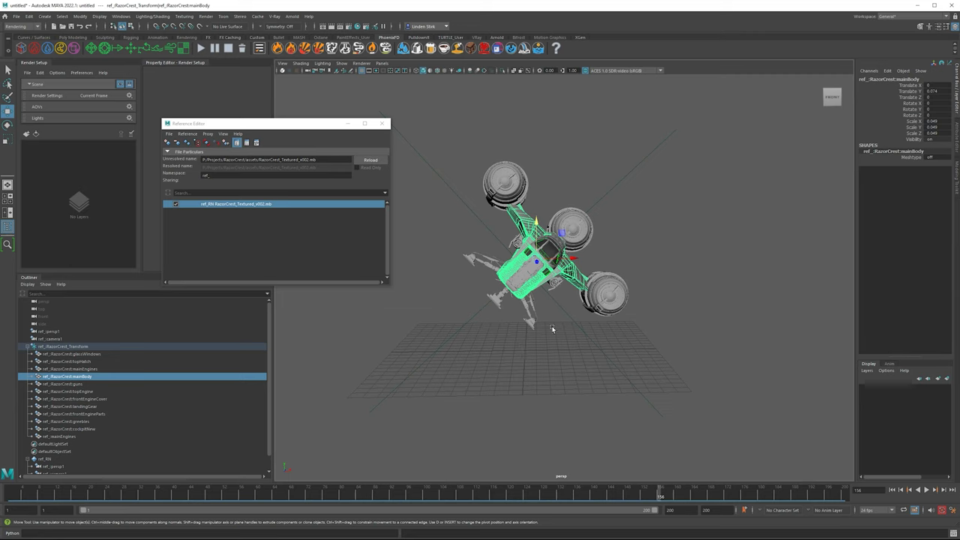
pyautogui.hotkey('alt', 'v')
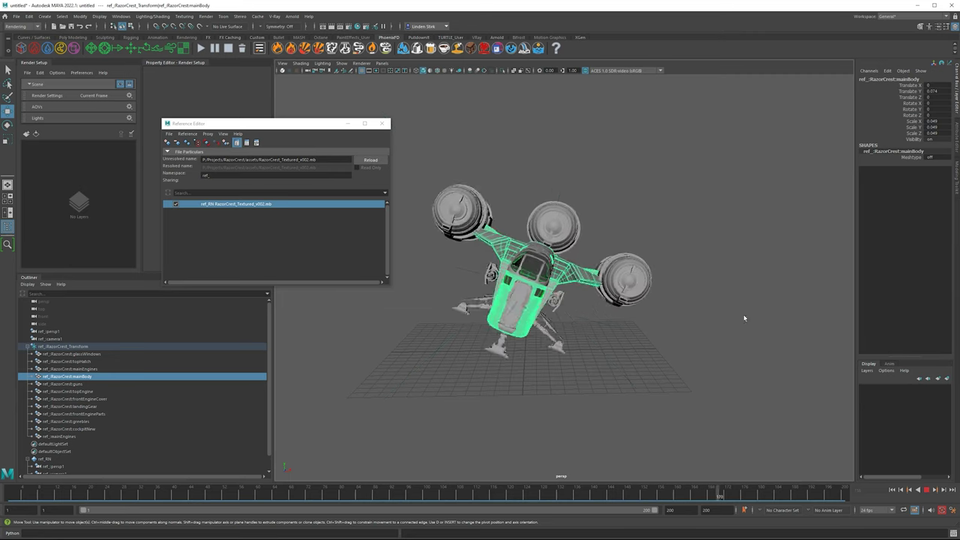
pyautogui.hotkey('alt', 'v')
pyautogui.click(833, 294)
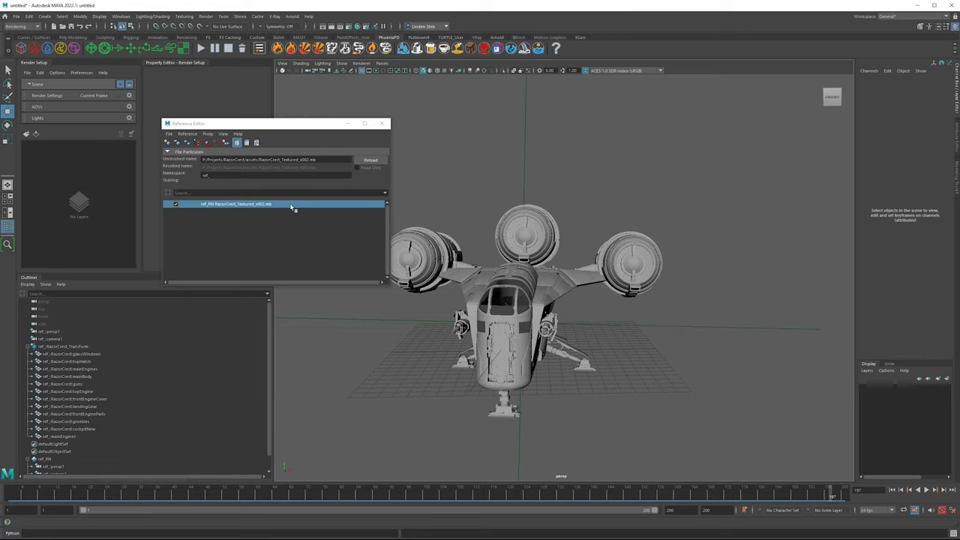
# Move the Reference Editor clear of the ship and unload the RazorCrest_Textured_v002.mb reference.
pyautogui.moveTo(311, 126); pyautogui.dragTo(297, 88)
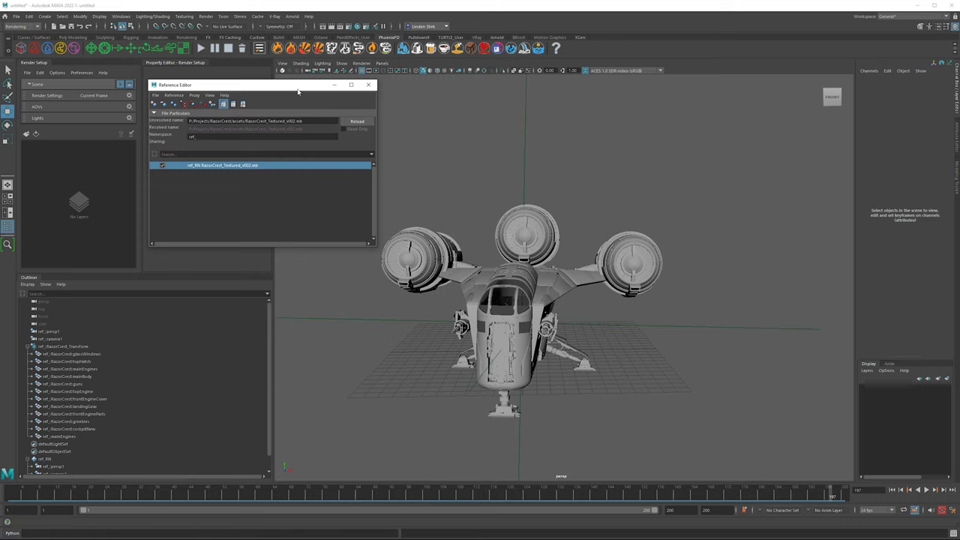
pyautogui.moveTo(298, 90); pyautogui.dragTo(344, 102)
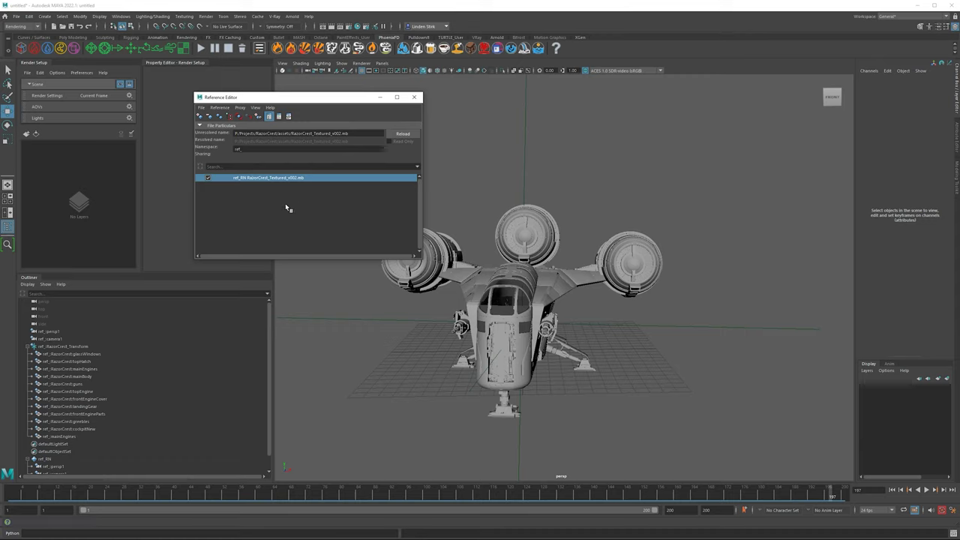
pyautogui.click(208, 178)
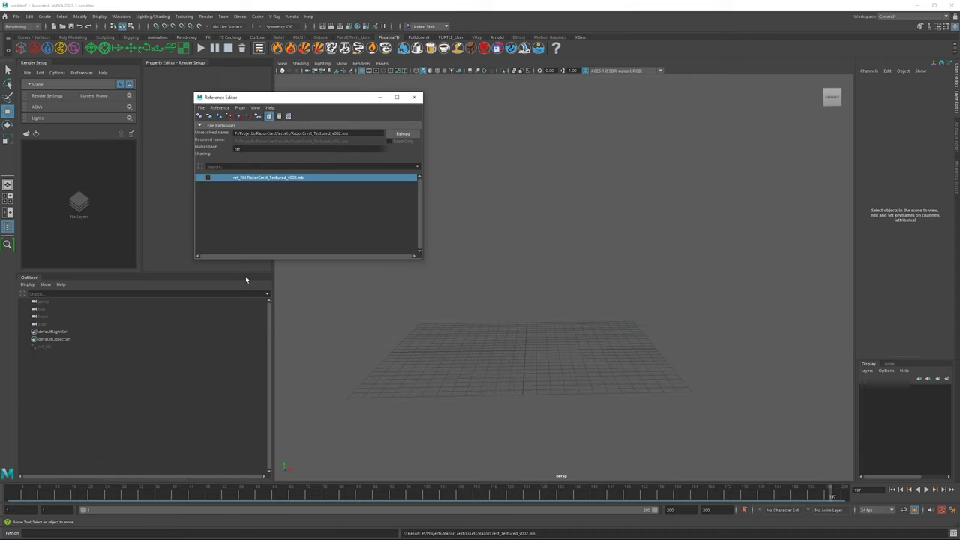
pyautogui.click(510, 186)
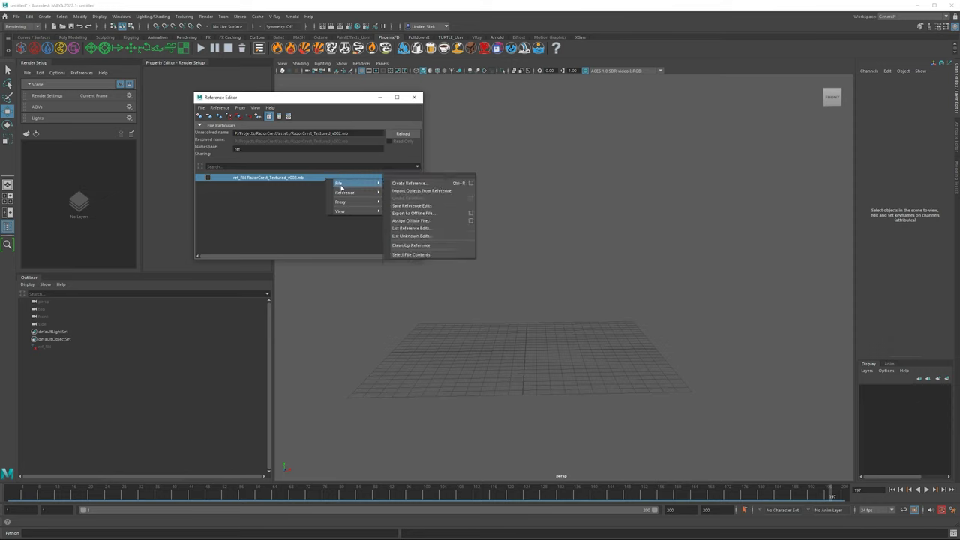
pyautogui.moveTo(352, 193)
pyautogui.click(428, 235)
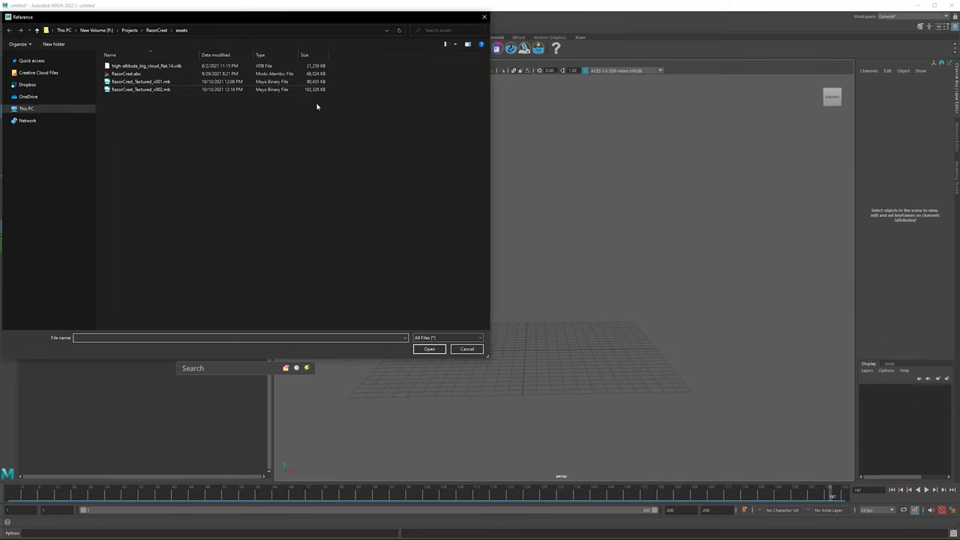
pyautogui.click(484, 16)
pyautogui.click(414, 96)
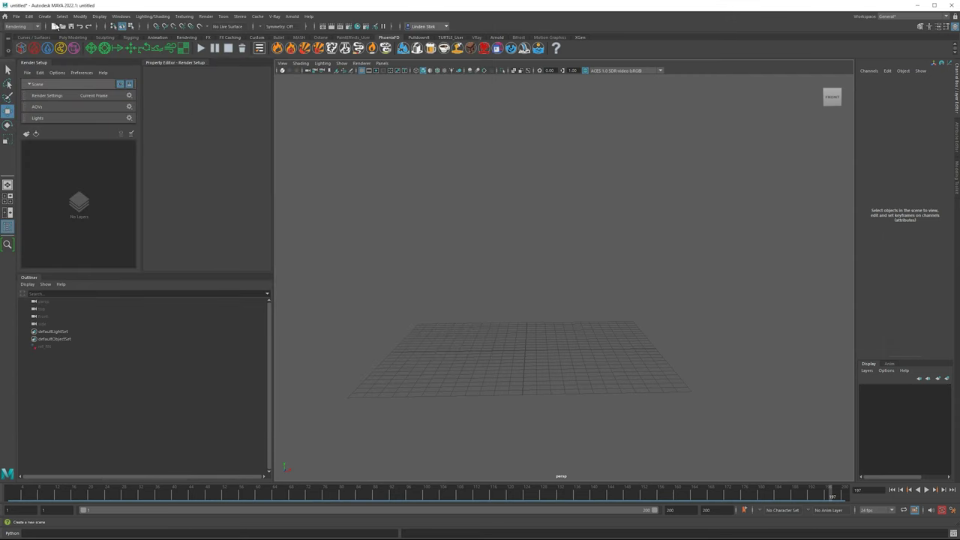
# Start a new scene without saving and set up a new reference with the namespace string ref_.
pyautogui.click(53, 26)
pyautogui.click(649, 347)
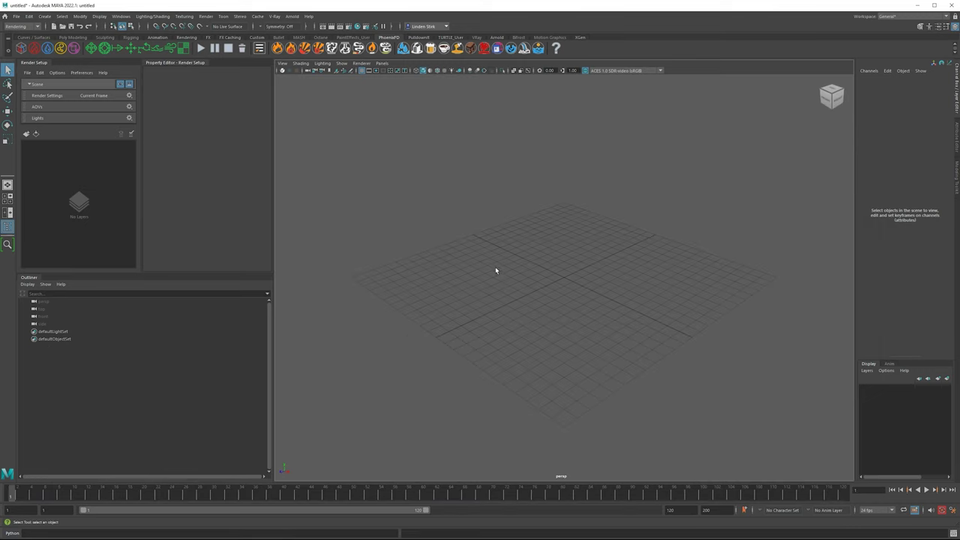
pyautogui.click(16, 17)
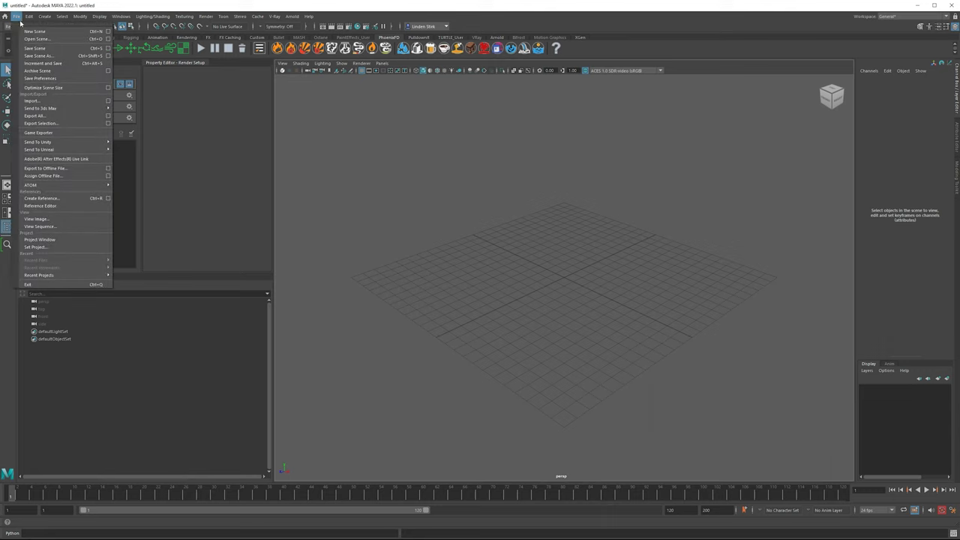
pyautogui.click(108, 198)
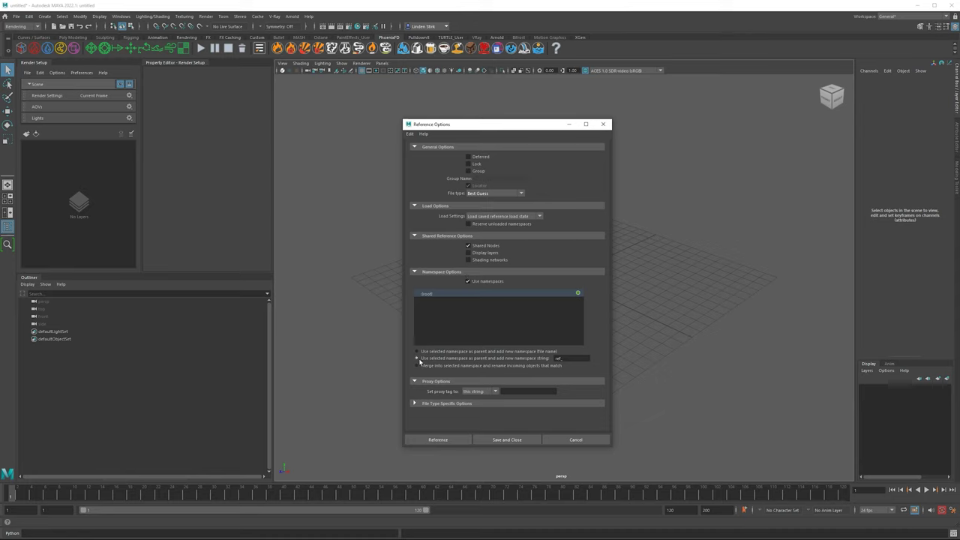
pyautogui.click(555, 359)
pyautogui.moveTo(563, 358); pyautogui.dragTo(540, 358)
pyautogui.click(457, 440)
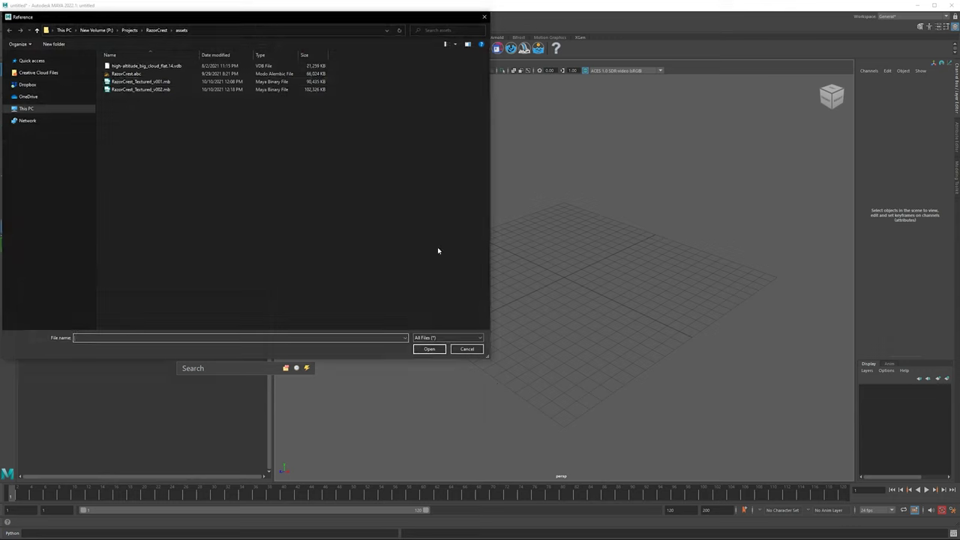
# Delete RazorCrest_Textured_v002.mb from the assets folder and reference RazorCrest_Textured_v001.mb into the scene.
pyautogui.click(139, 90)
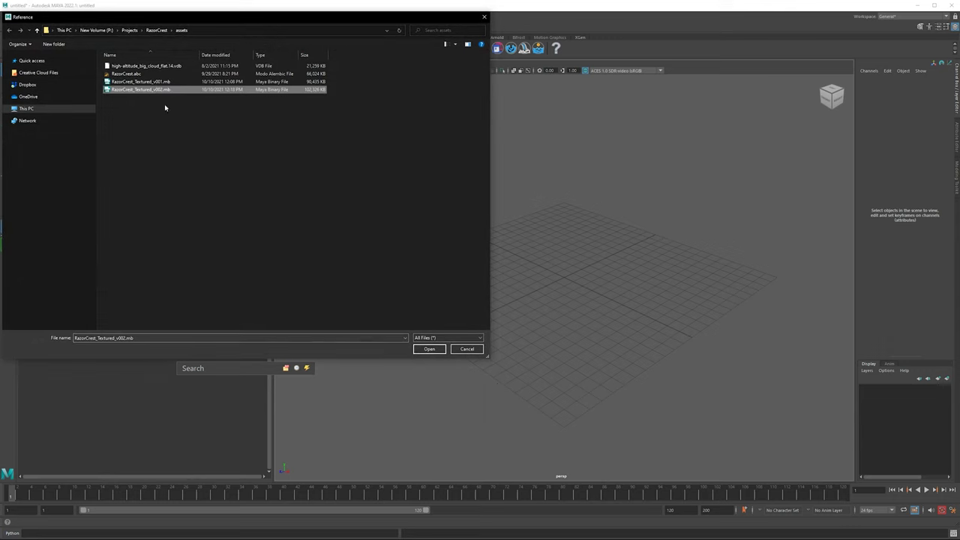
pyautogui.press('Delete')
pyautogui.press('Return')
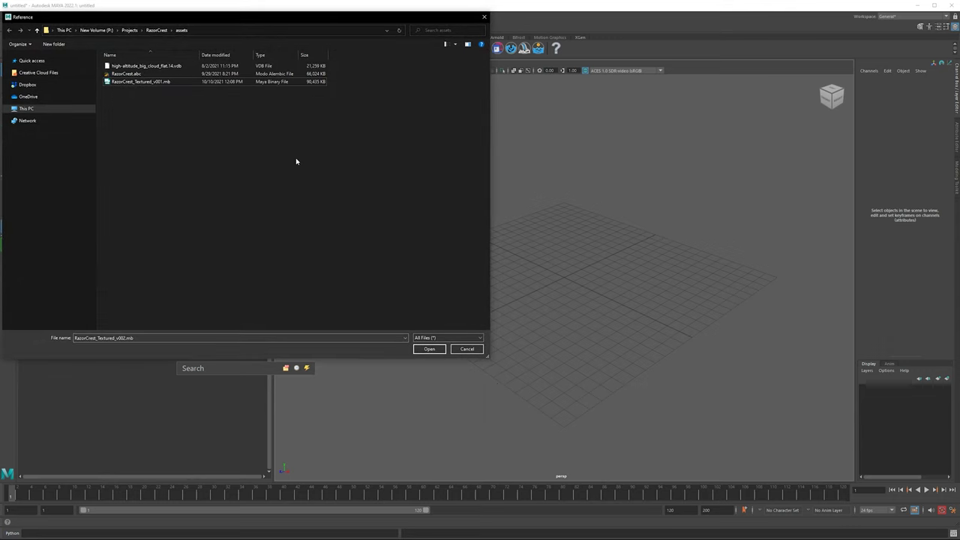
pyautogui.doubleClick(266, 83)
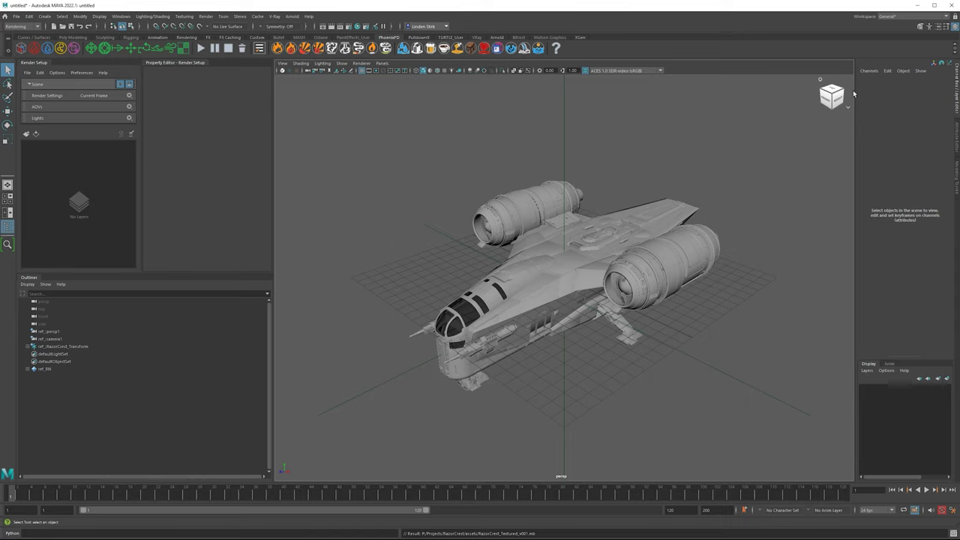
# Switch to the Maya window holding the asset file and open RazorCrest_Textured_v001.mb there, discarding unsaved changes.
pyautogui.click(920, 7)
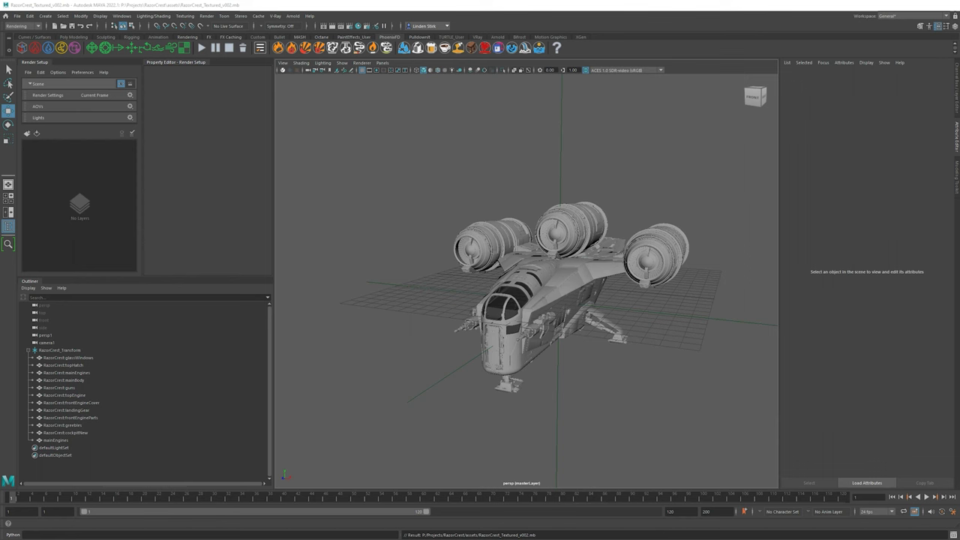
pyautogui.click(62, 26)
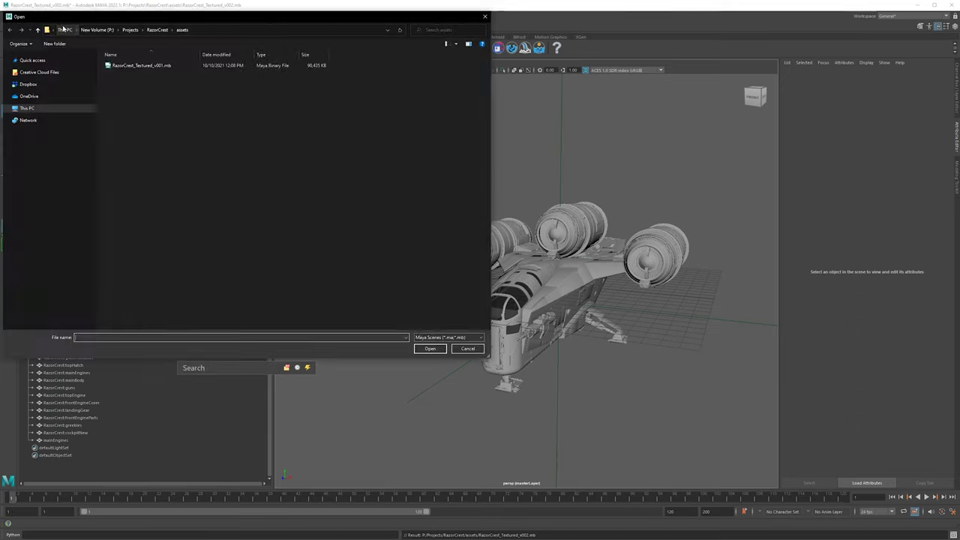
pyautogui.doubleClick(176, 66)
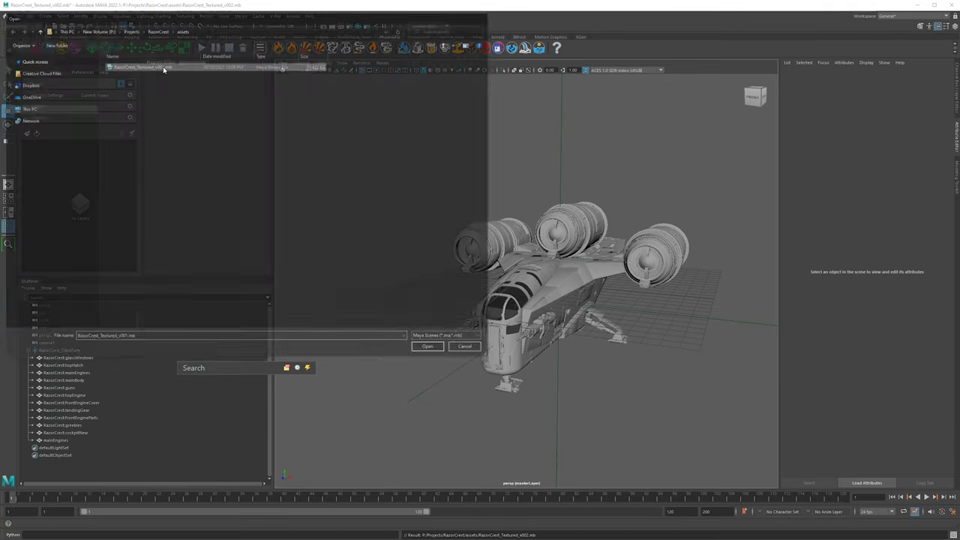
pyautogui.click(653, 346)
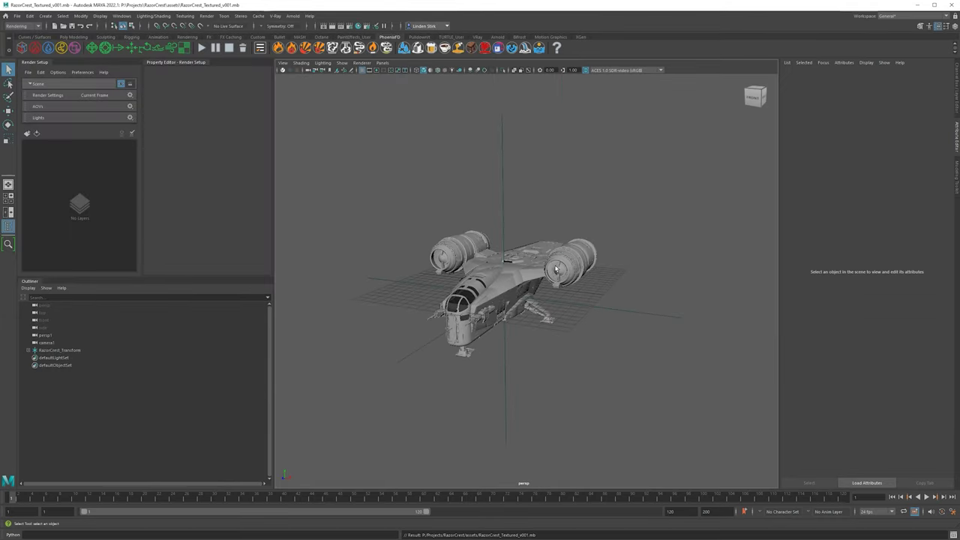
# Delete the persp1 and camera1 cameras from the asset file and save it under the same name.
pyautogui.keyDown('alt'); pyautogui.moveTo(493, 252); pyautogui.dragTo(533, 253); pyautogui.keyUp('alt')
pyautogui.click(46, 336)
pyautogui.keyDown('shift'); pyautogui.click(48, 343); pyautogui.keyUp('shift')
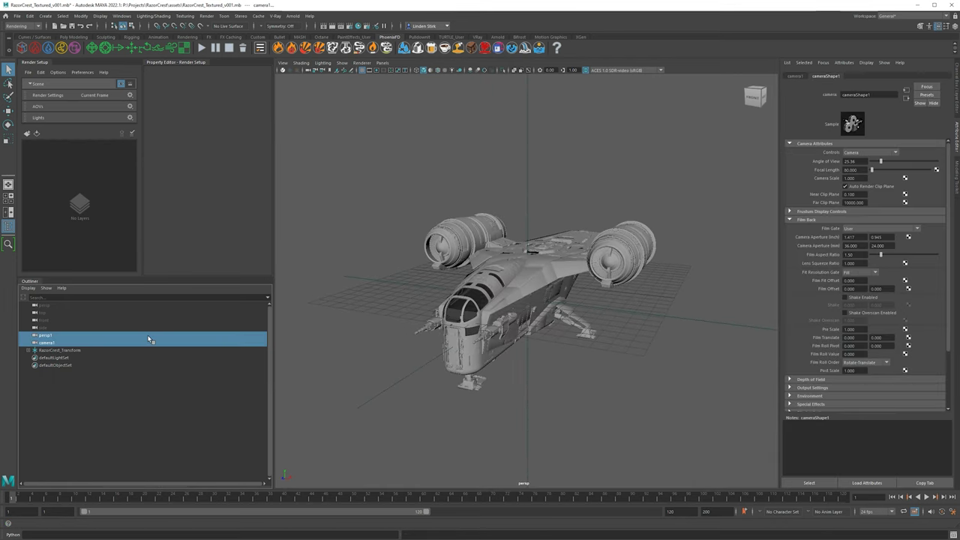
pyautogui.press('Delete')
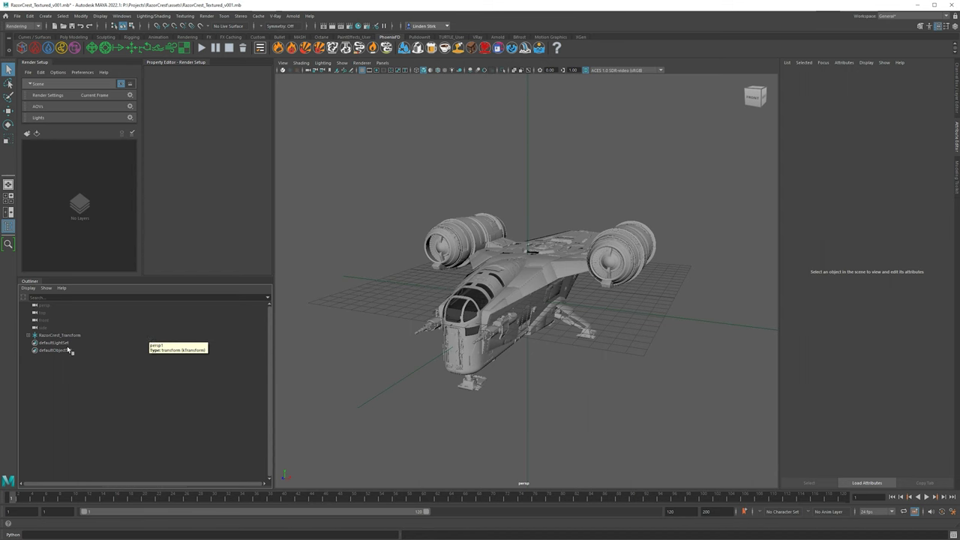
pyautogui.hotkey('ctrl', 's')
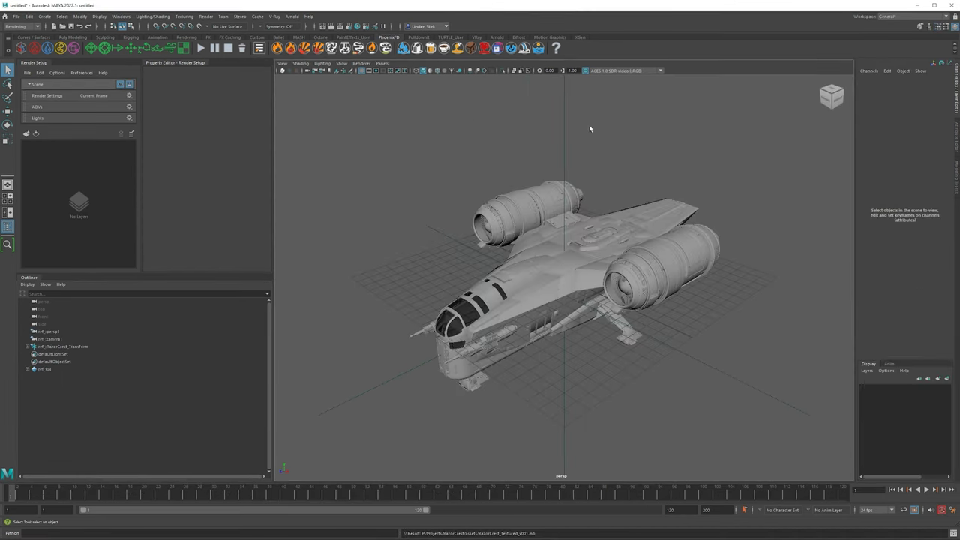
# Back in the untitled scene, reload the RazorCrest_Textured_v001.mb reference from the Reference Editor.
pyautogui.click(16, 15)
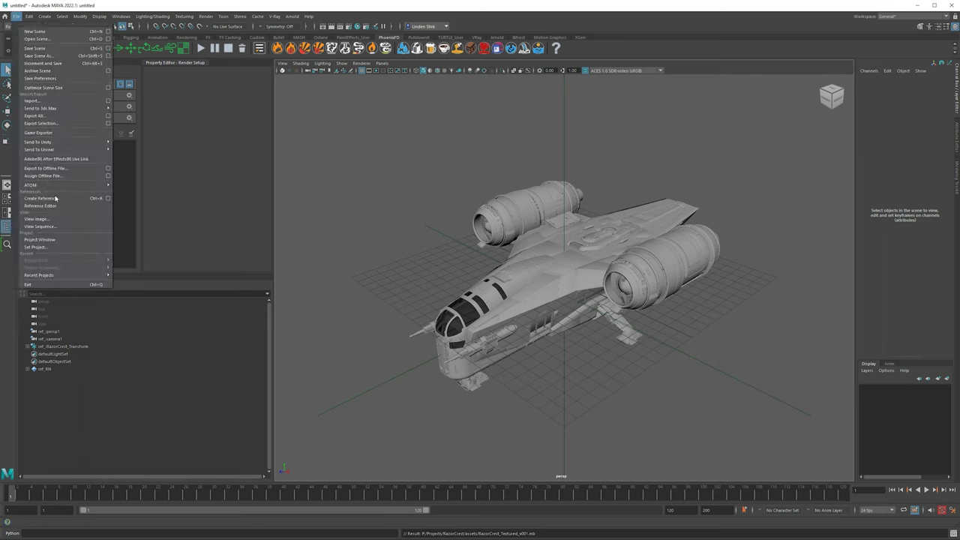
pyautogui.click(54, 206)
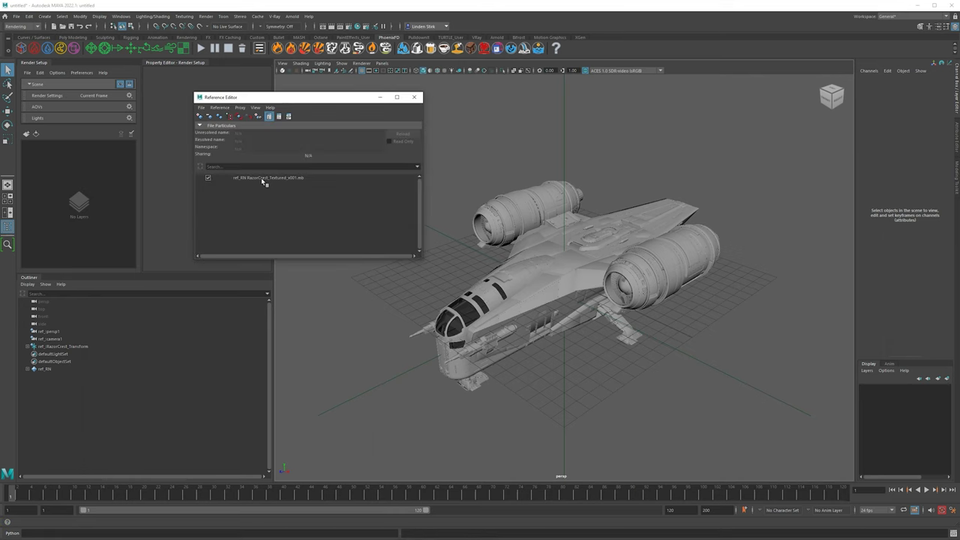
pyautogui.click(263, 178)
pyautogui.rightClick(264, 180)
pyautogui.moveTo(286, 192)
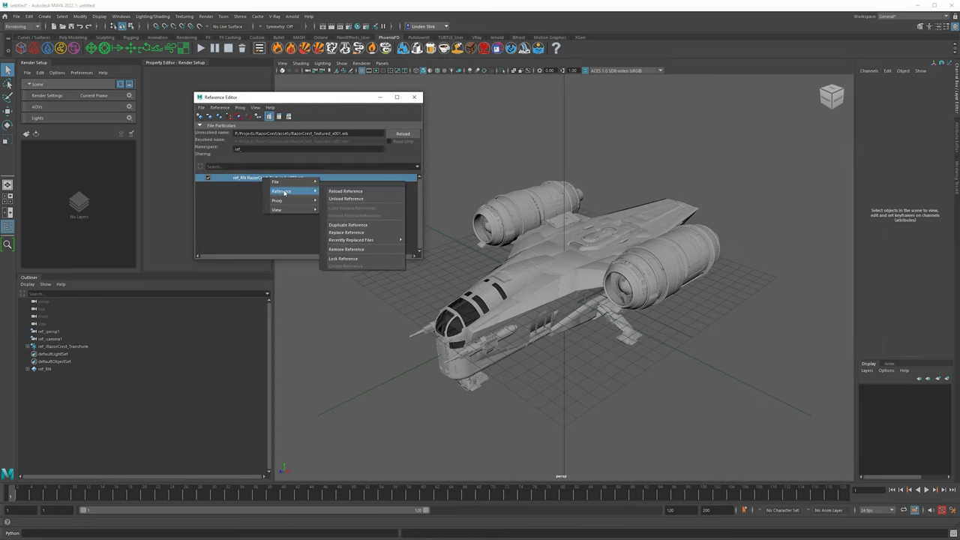
pyautogui.click(366, 192)
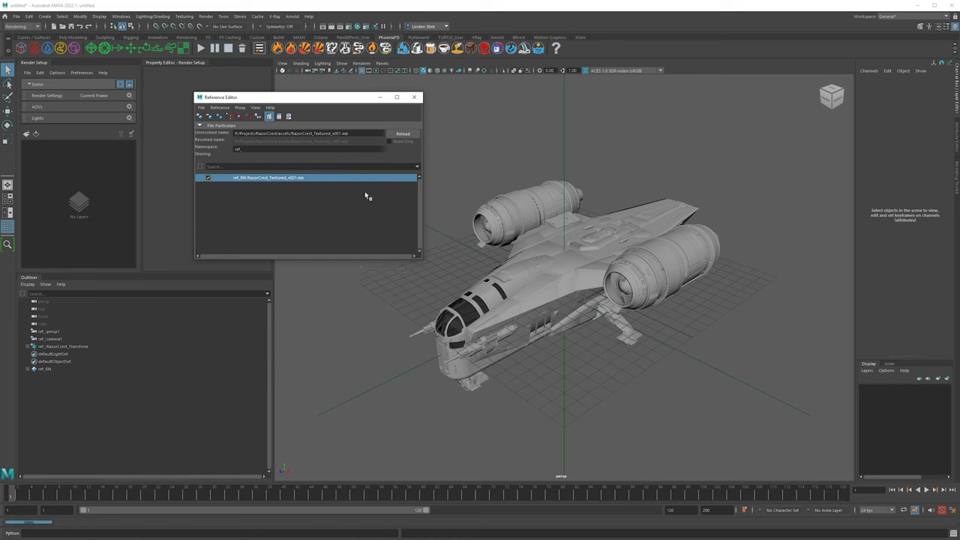
# Select the referenced RazorCrest_Transform, create a render setup layer, and delete that layer again.
pyautogui.click(34, 332)
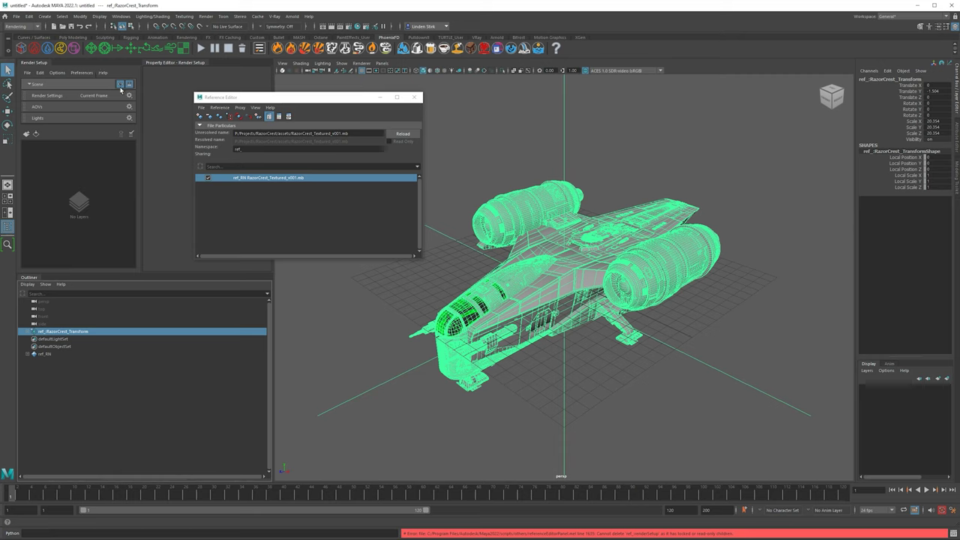
pyautogui.click(27, 134)
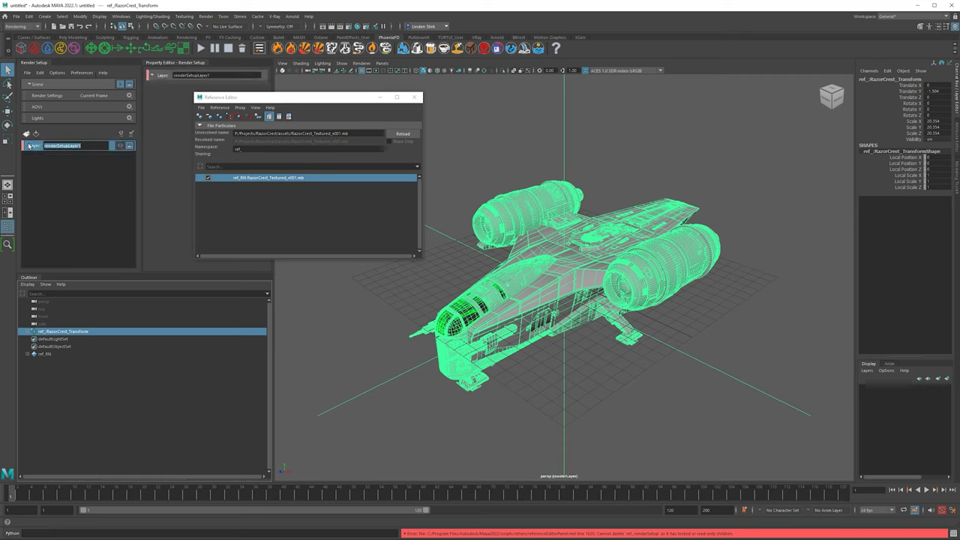
pyautogui.rightClick(89, 148)
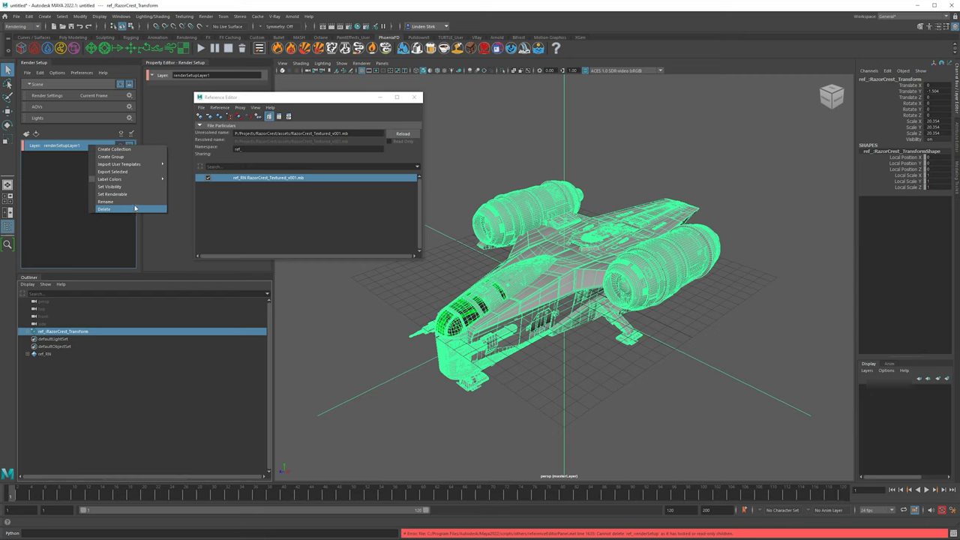
pyautogui.click(135, 209)
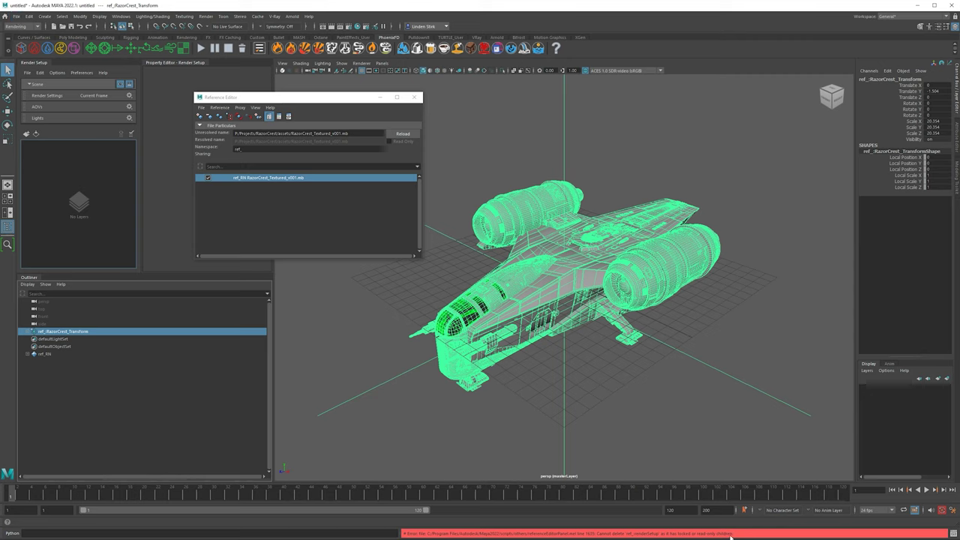
# Inspect the reloaded ship from several angles, checking its main body, and close the Reference Editor.
pyautogui.click(627, 157)
pyautogui.keyDown('alt'); pyautogui.moveTo(627, 156); pyautogui.dragTo(646, 240); pyautogui.keyUp('alt')
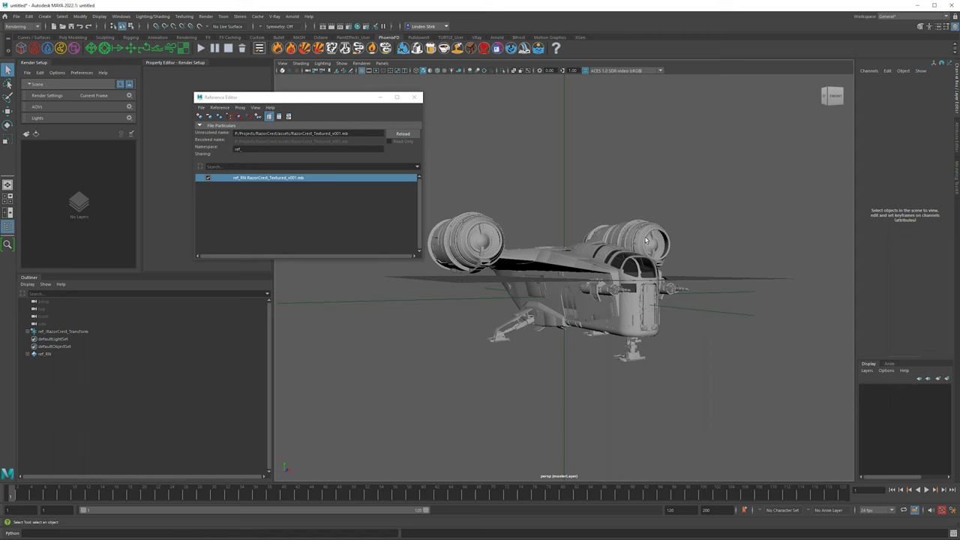
pyautogui.click(646, 240)
pyautogui.click(642, 296)
pyautogui.keyDown('alt'); pyautogui.moveTo(641, 296); pyautogui.dragTo(585, 255); pyautogui.keyUp('alt')
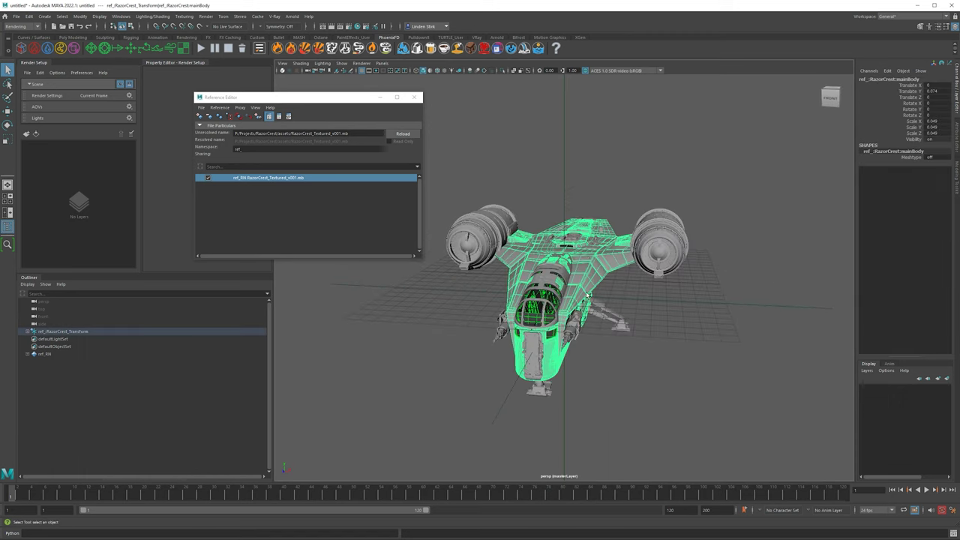
pyautogui.click(583, 204)
pyautogui.keyDown('alt'); pyautogui.moveTo(583, 203); pyautogui.dragTo(518, 224); pyautogui.keyUp('alt')
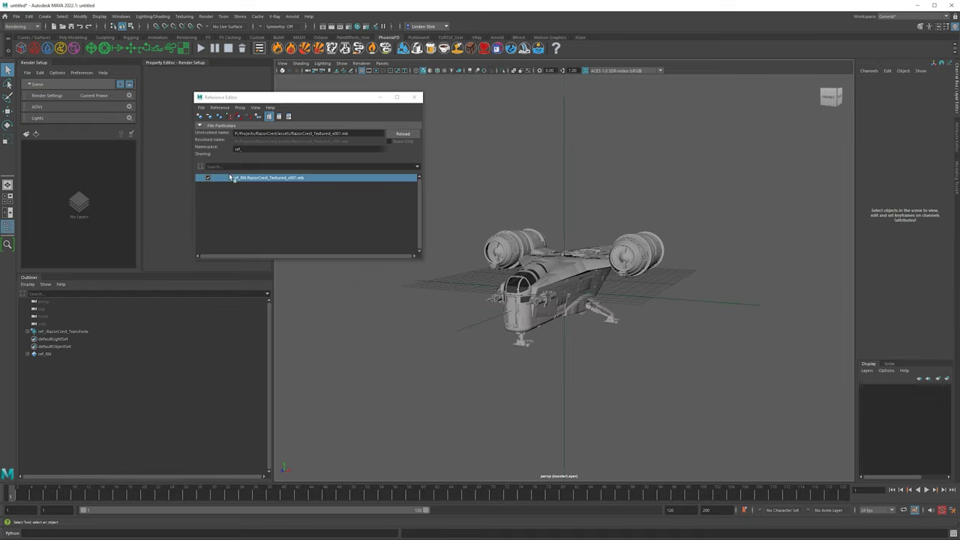
pyautogui.click(576, 272)
pyautogui.keyDown('alt'); pyautogui.moveTo(577, 271); pyautogui.dragTo(540, 196); pyautogui.keyUp('alt')
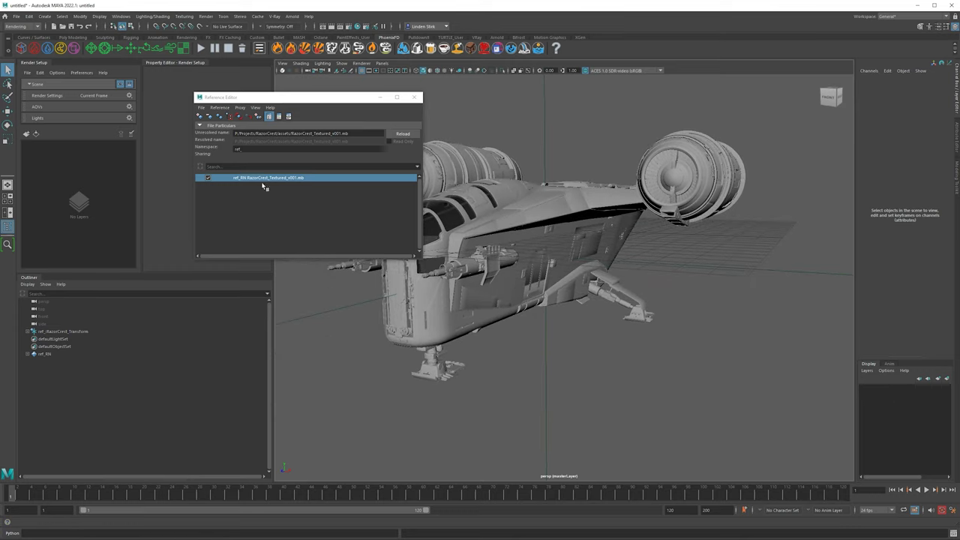
pyautogui.click(413, 97)
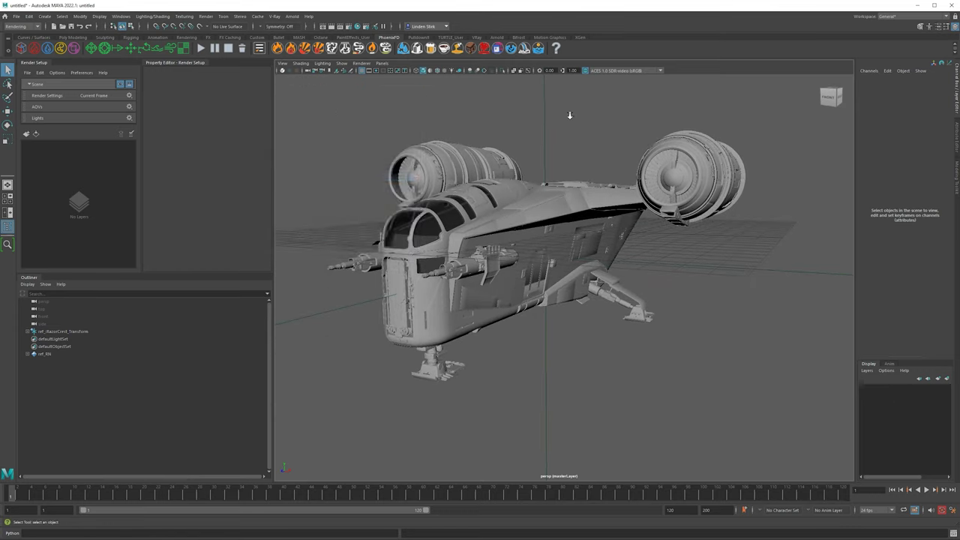